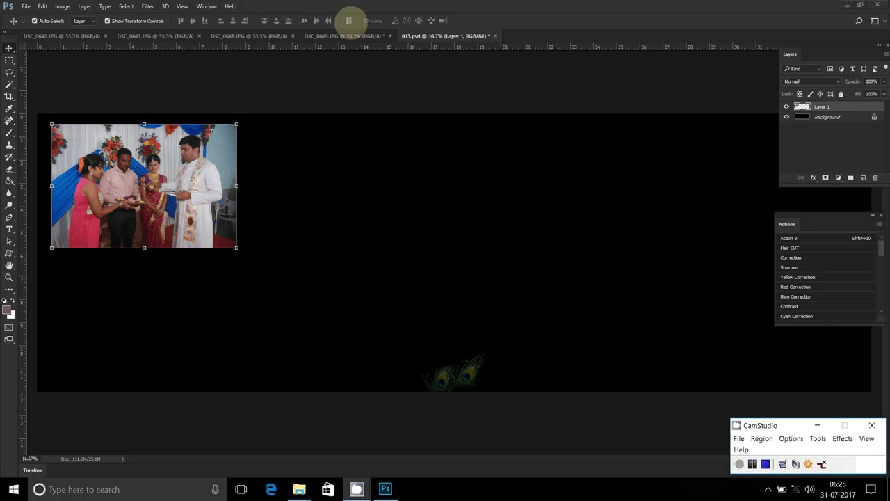
# Step: Close DSC_0649.JPG without saving its changes
pyautogui.click(348, 36)
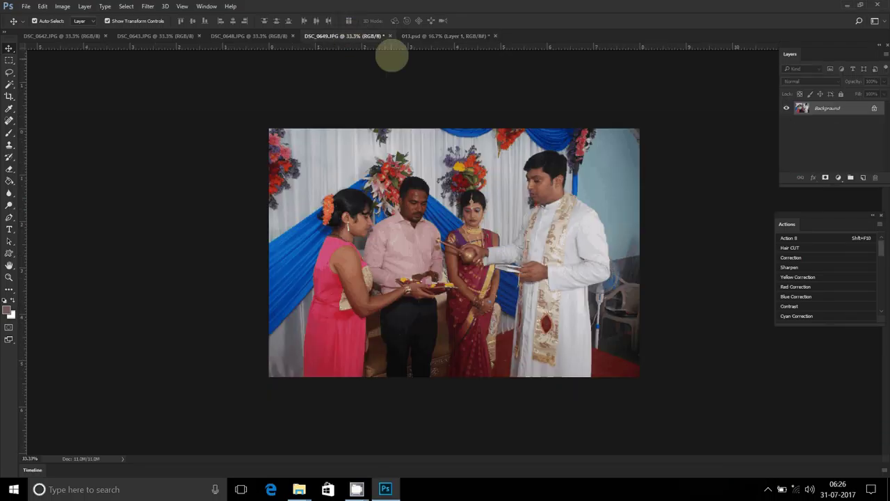
pyautogui.click(390, 36)
pyautogui.click(451, 181)
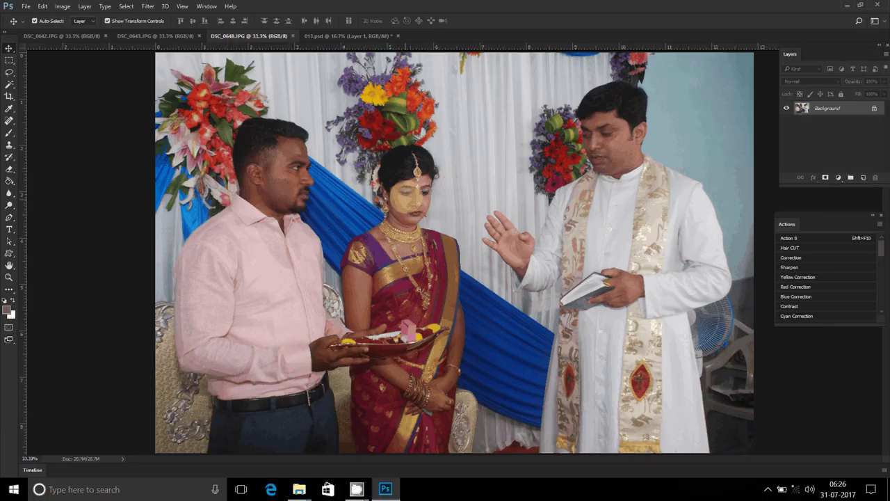
# Step: Resize DSC_0648 to 8 inches wide and place it right of the first photo in 013.psd
pyautogui.hotkey('ctrl', 'alt', 'i')
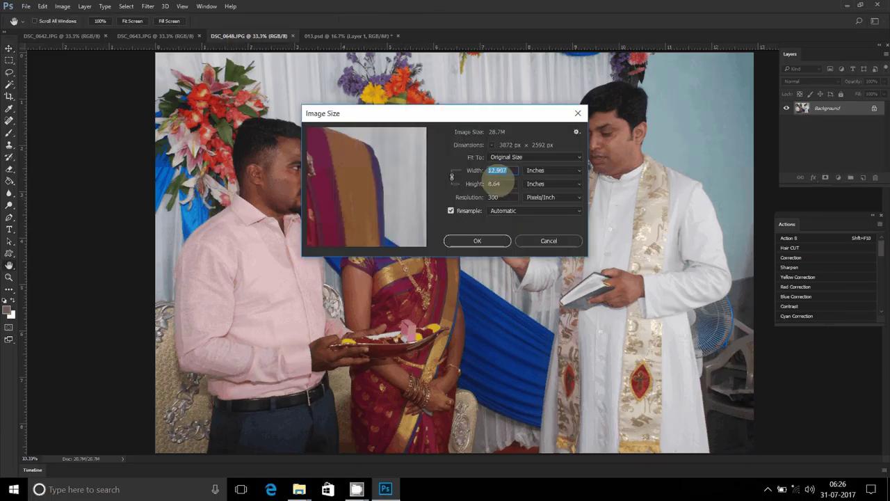
pyautogui.write('8')
pyautogui.click(480, 241)
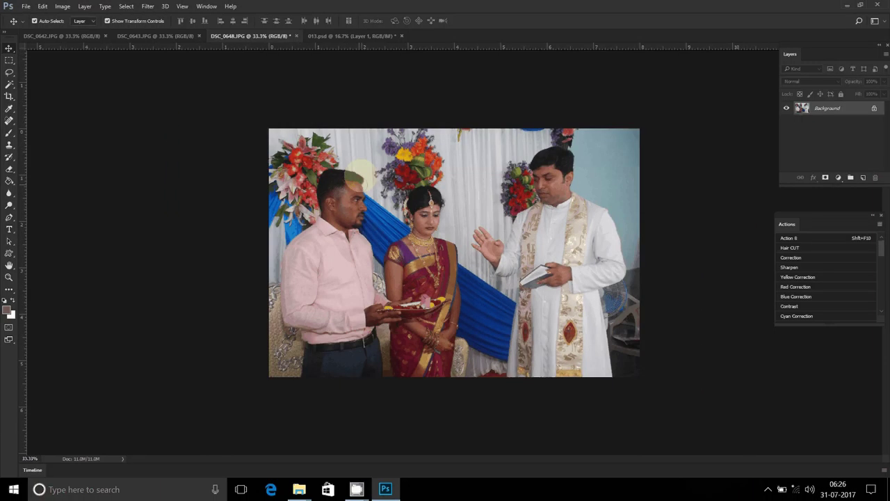
pyautogui.click(346, 36)
pyautogui.moveTo(346, 36)
pyautogui.mouseDown()
pyautogui.moveTo(345, 154)
pyautogui.moveTo(328, 148)
pyautogui.mouseUp()
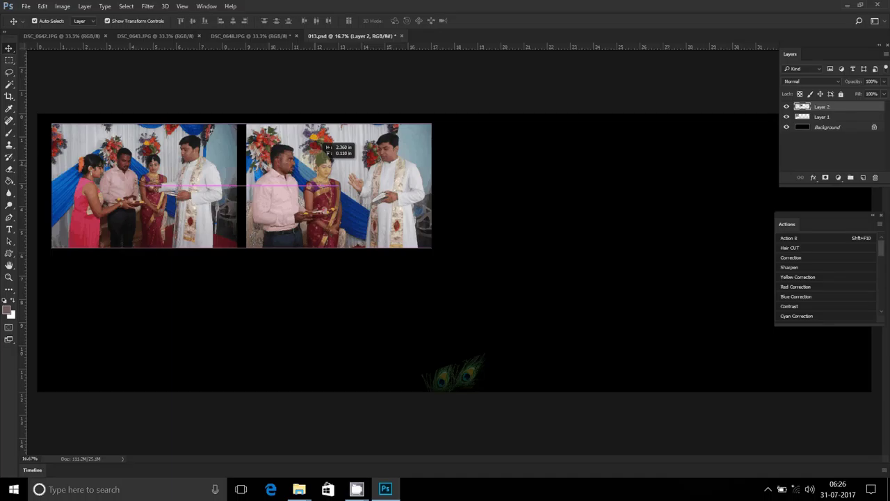
pyautogui.click(253, 21)
# Step: Close DSC_0648.JPG without saving
pyautogui.click(233, 36)
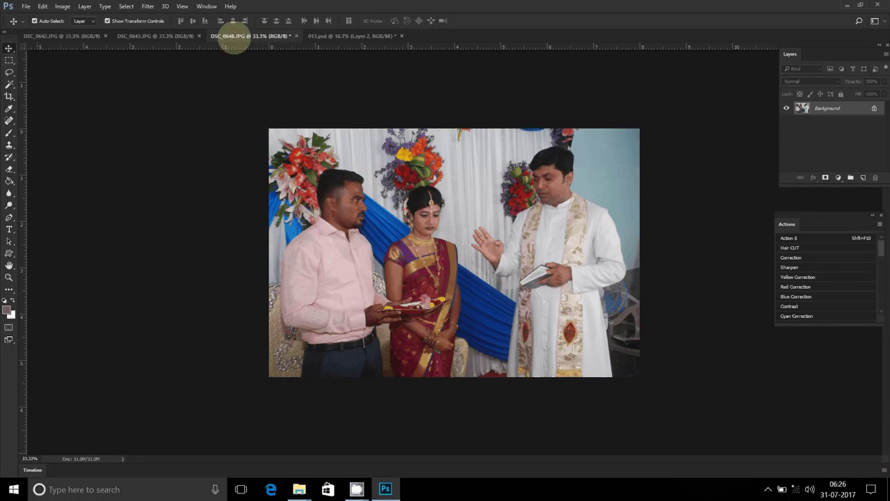
pyautogui.click(296, 35)
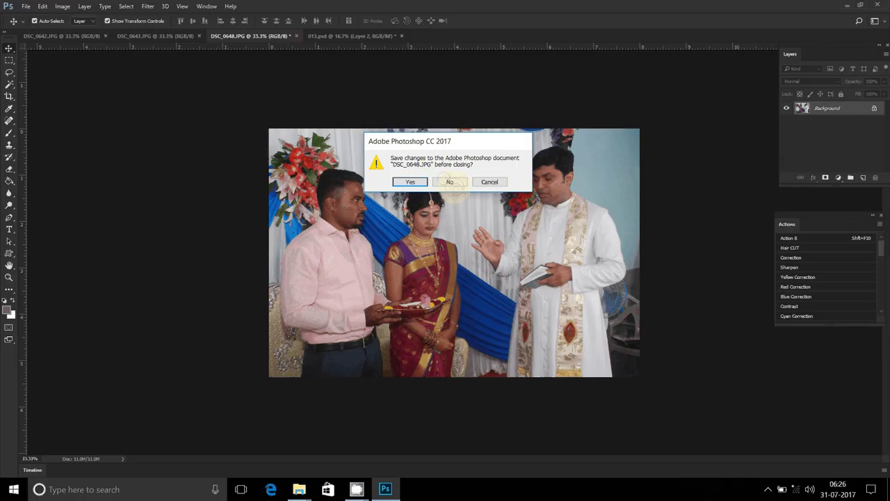
pyautogui.click(449, 182)
# Step: Resize DSC_0643 to 8 inches wide and place it below the first photo in 013.psd
pyautogui.click(173, 36)
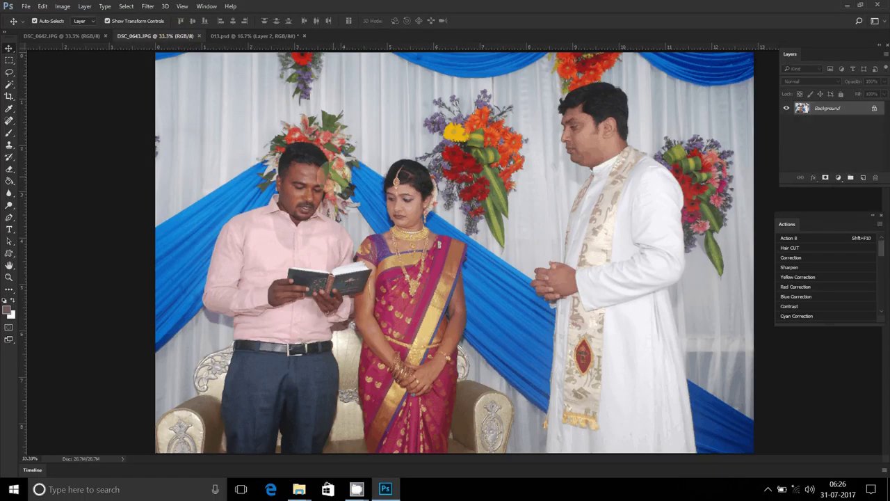
pyautogui.hotkey('ctrl', 'alt', 'i')
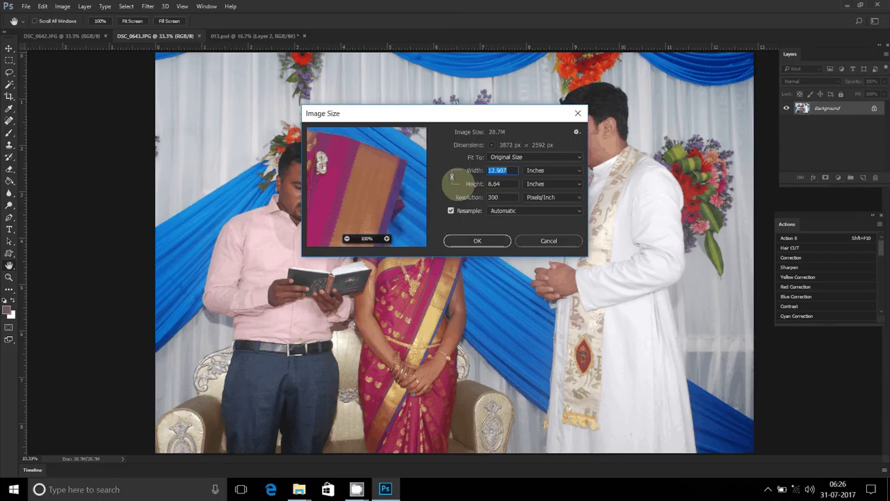
pyautogui.write('8')
pyautogui.click(477, 241)
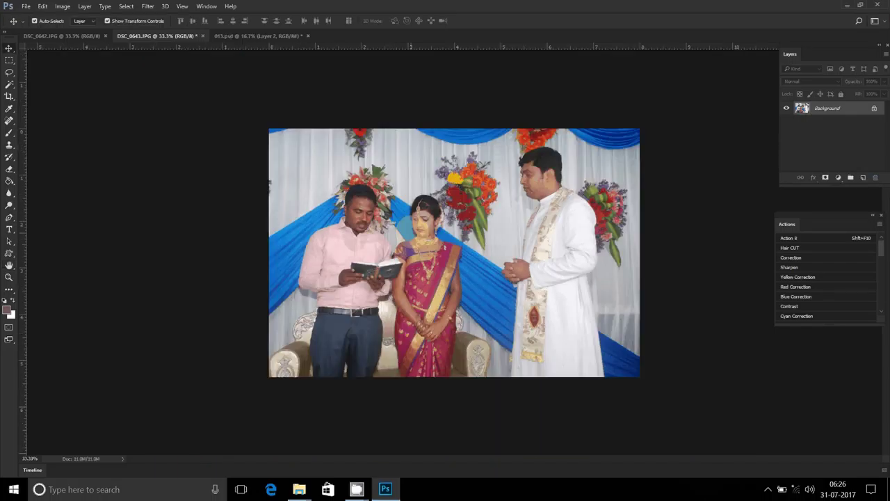
pyautogui.press('v')
pyautogui.moveTo(239, 36); pyautogui.dragTo(286, 197)
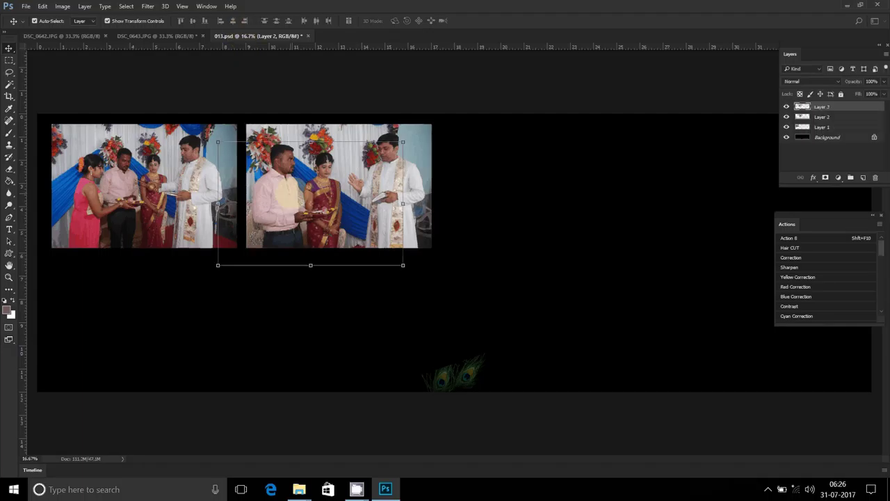
pyautogui.hotkey('ctrl', 't')
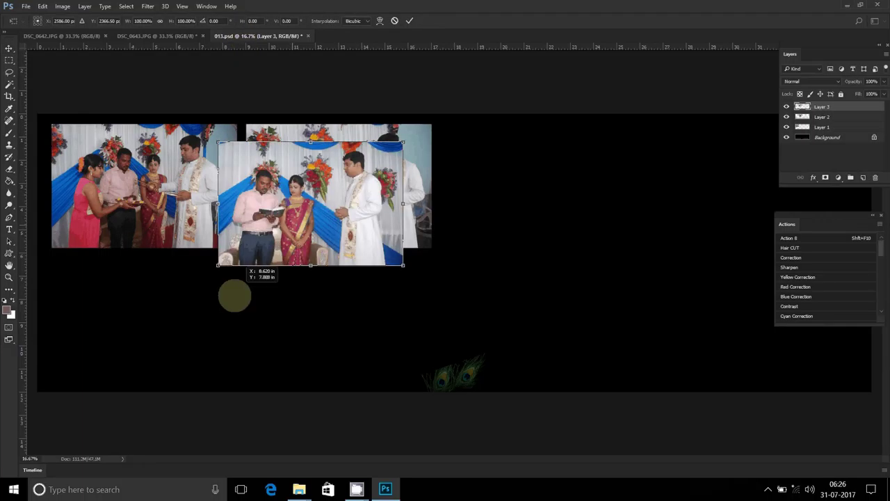
pyautogui.moveTo(235, 295); pyautogui.dragTo(234, 300)
pyautogui.press('Return')
pyautogui.moveTo(347, 145)
pyautogui.mouseDown()
pyautogui.moveTo(324, 171)
pyautogui.moveTo(198, 253)
pyautogui.mouseUp()
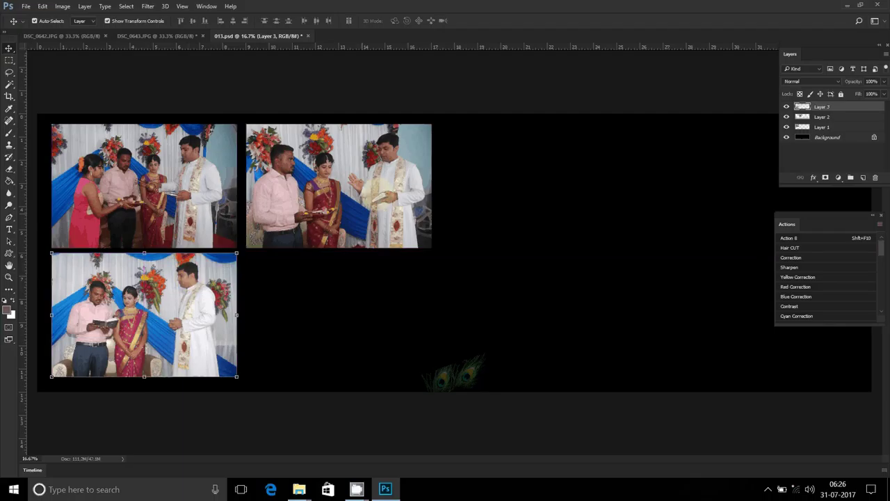
# Step: Close DSC_0643.JPG without saving, leaving DSC_0642.JPG in view
pyautogui.click(199, 36)
pyautogui.click(203, 35)
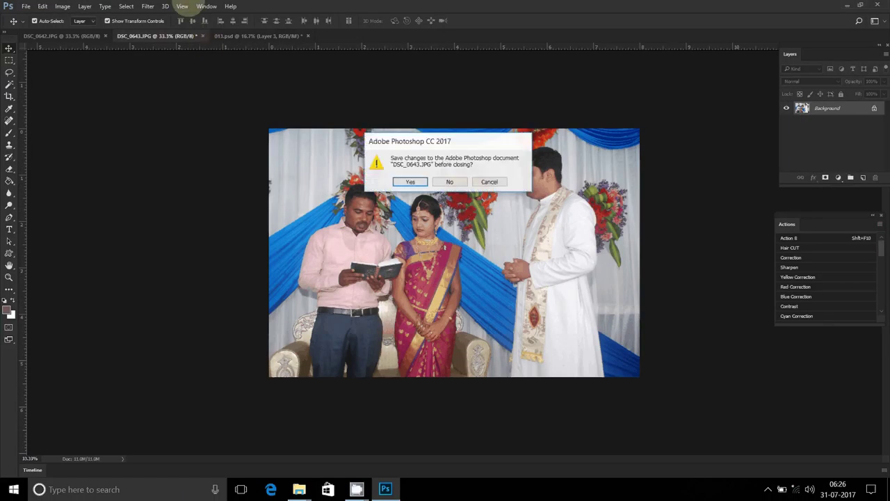
pyautogui.click(450, 181)
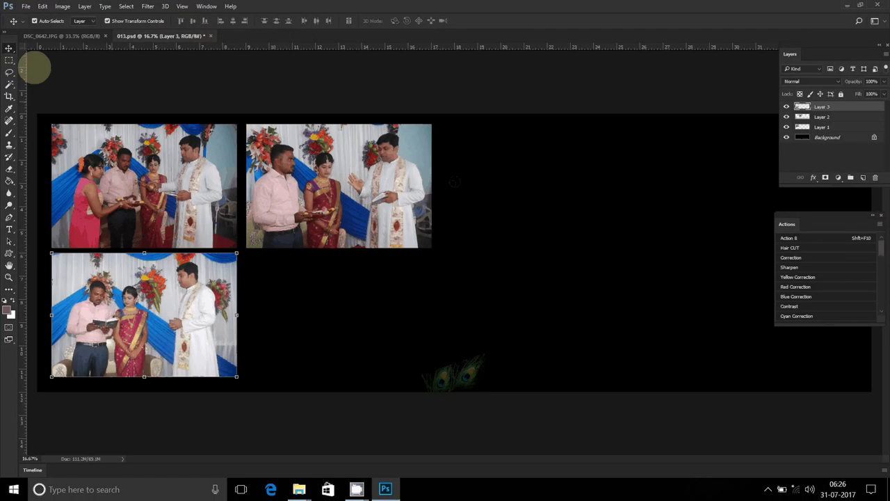
pyautogui.hotkey('ctrl', 'Tab')
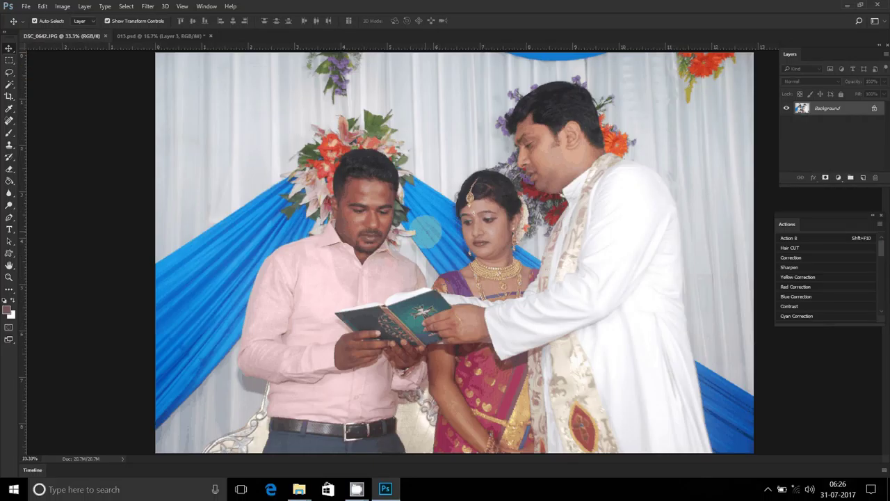
# Step: Resize DSC_0642 to 8 inches wide, drop it bottom-right in 013.psd, close it unsaved, and float 013.psd
pyautogui.hotkey('ctrl', 'alt', 'i')
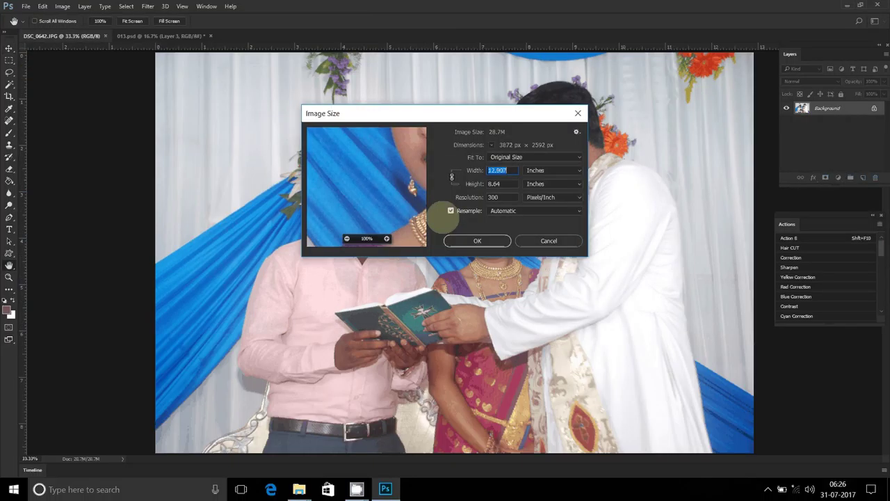
pyautogui.write('8')
pyautogui.press('Return')
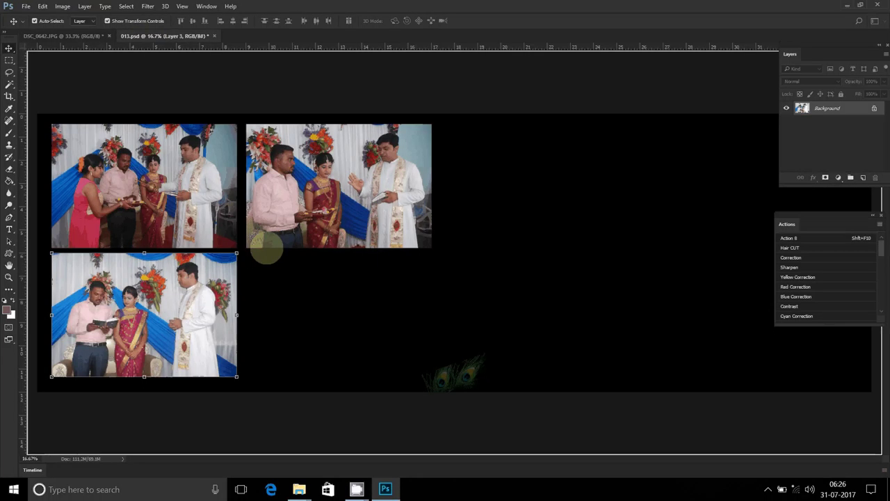
pyautogui.moveTo(148, 43)
pyautogui.mouseDown()
pyautogui.moveTo(366, 298)
pyautogui.moveTo(349, 290)
pyautogui.mouseUp()
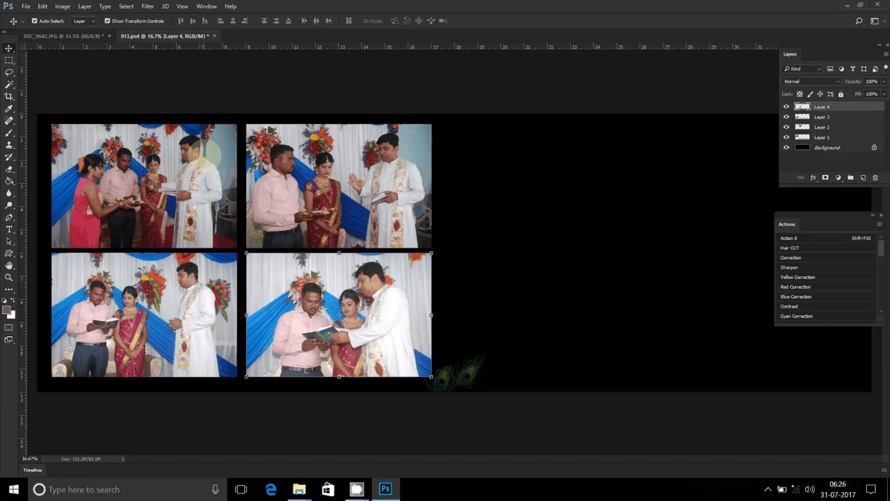
pyautogui.click(109, 36)
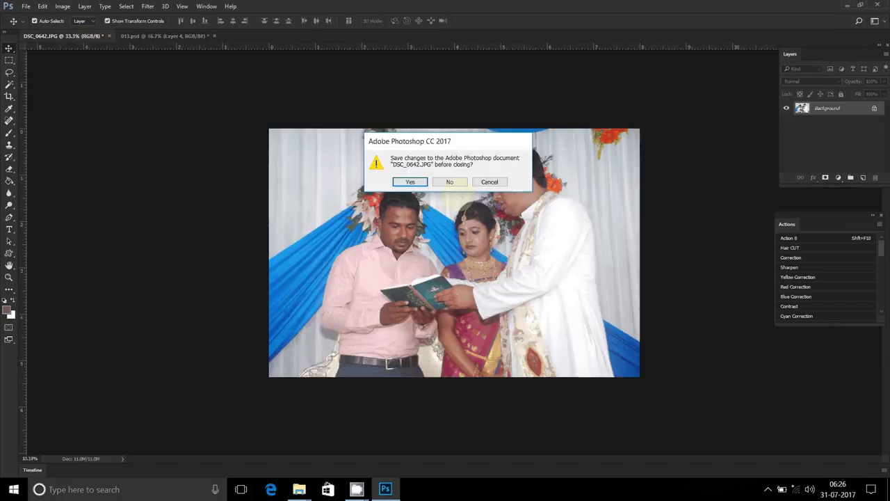
pyautogui.click(454, 179)
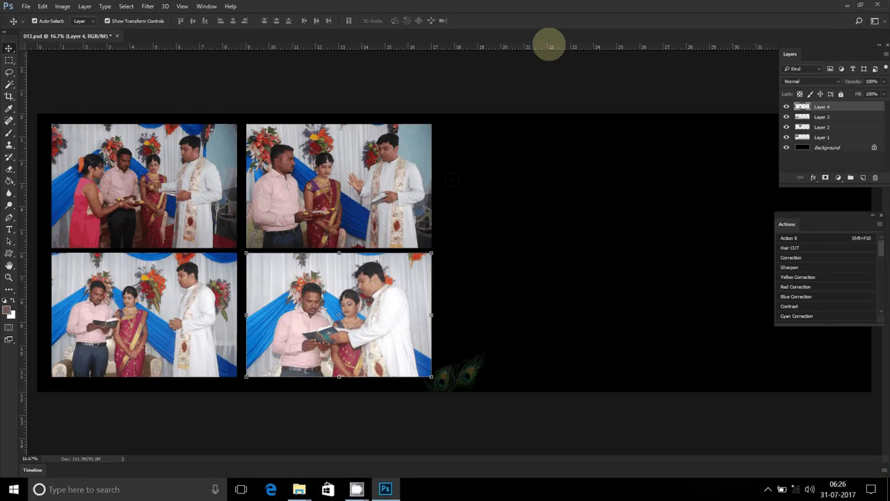
pyautogui.moveTo(550, 43)
pyautogui.mouseDown()
pyautogui.moveTo(423, 53)
pyautogui.moveTo(470, 126)
pyautogui.moveTo(310, 467)
pyautogui.mouseUp()
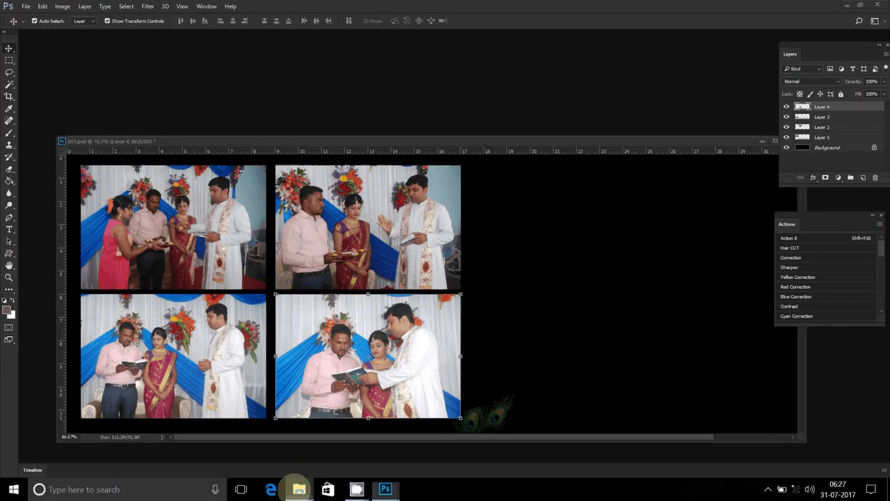
# Step: Move the four used photos to another folder, then drag DSC_0651 onto Photoshop to open it
pyautogui.click(299, 489)
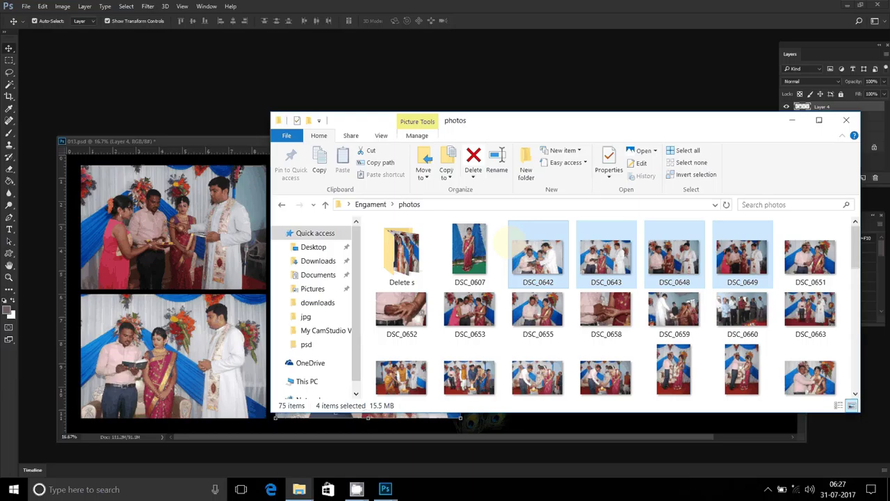
pyautogui.click(423, 165)
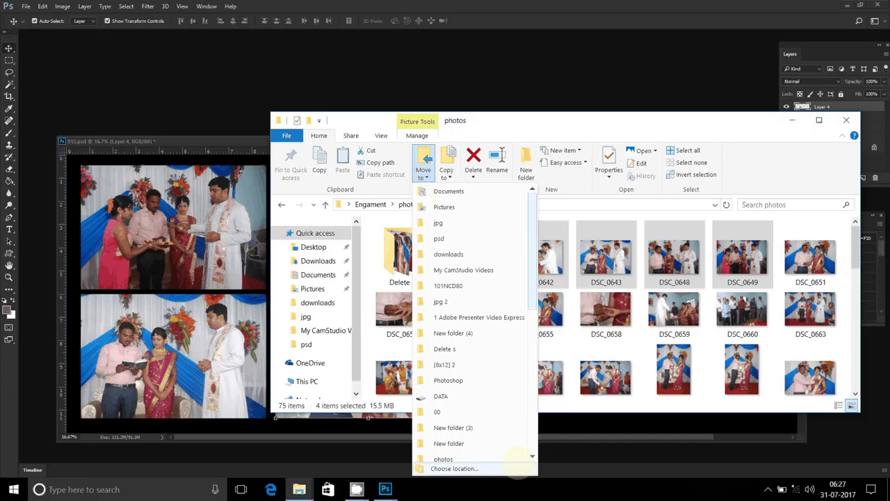
pyautogui.scroll(-1, 527, 264)
pyautogui.moveTo(532, 264)
pyautogui.mouseDown()
pyautogui.moveTo(532, 321)
pyautogui.moveTo(546, 356)
pyautogui.moveTo(526, 410)
pyautogui.moveTo(527, 312)
pyautogui.moveTo(546, 236)
pyautogui.mouseUp()
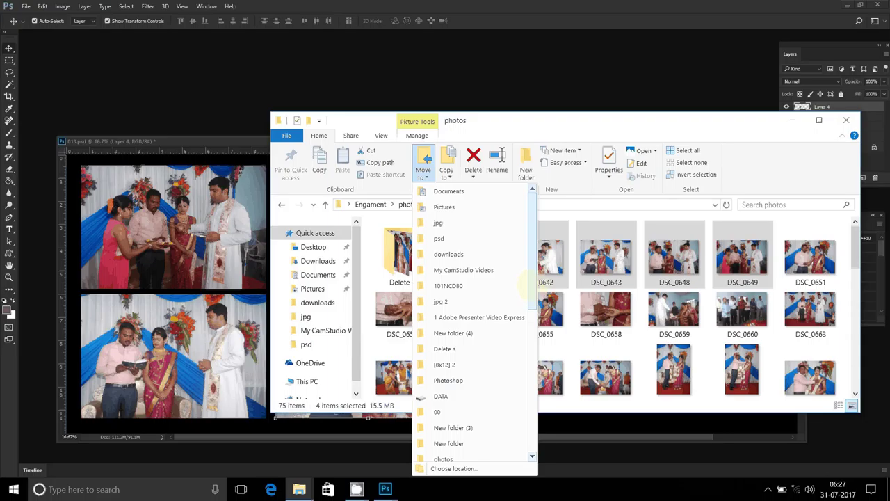
pyautogui.click(473, 349)
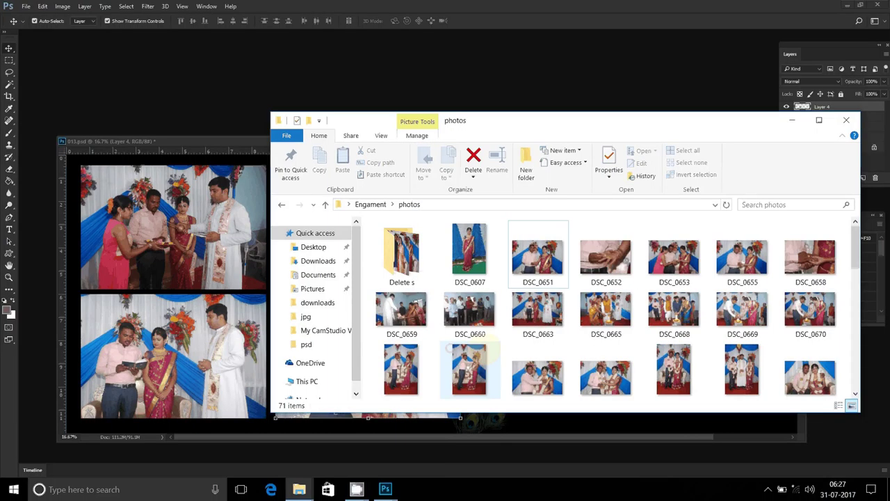
pyautogui.moveTo(537, 257)
pyautogui.mouseDown()
pyautogui.moveTo(578, 146)
pyautogui.moveTo(485, 39)
pyautogui.mouseUp()
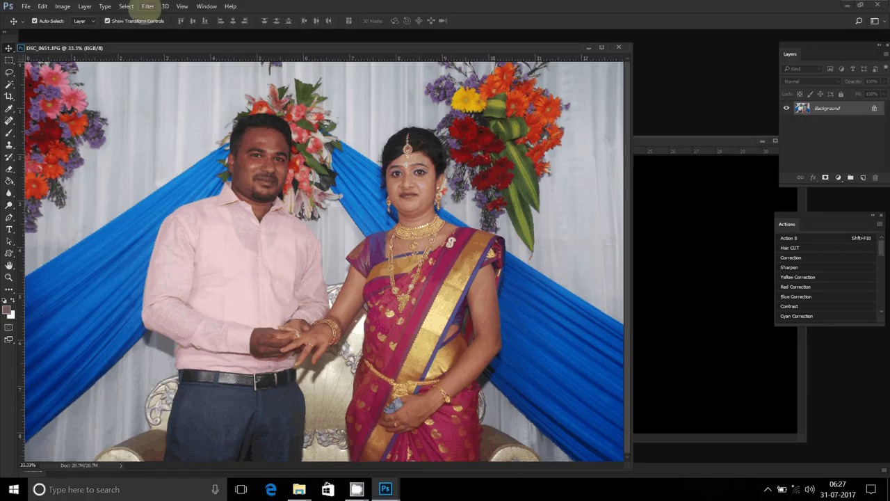
# Step: Apply the Noiseware noise reduction filter to the couple's photo
pyautogui.click(148, 7)
pyautogui.click(326, 262)
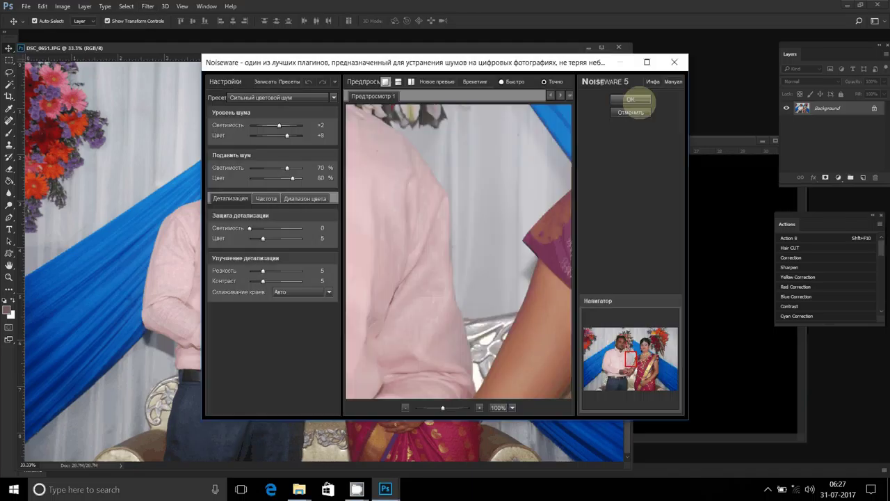
pyautogui.click(630, 100)
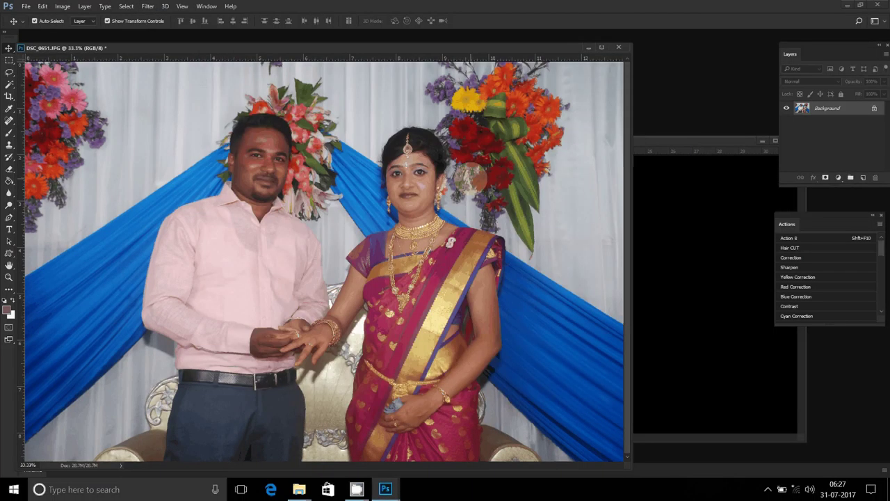
# Step: Zoom in on the woman's face, apply Portraiture skin smoothing, and fit the photo back in view
pyautogui.press('z')
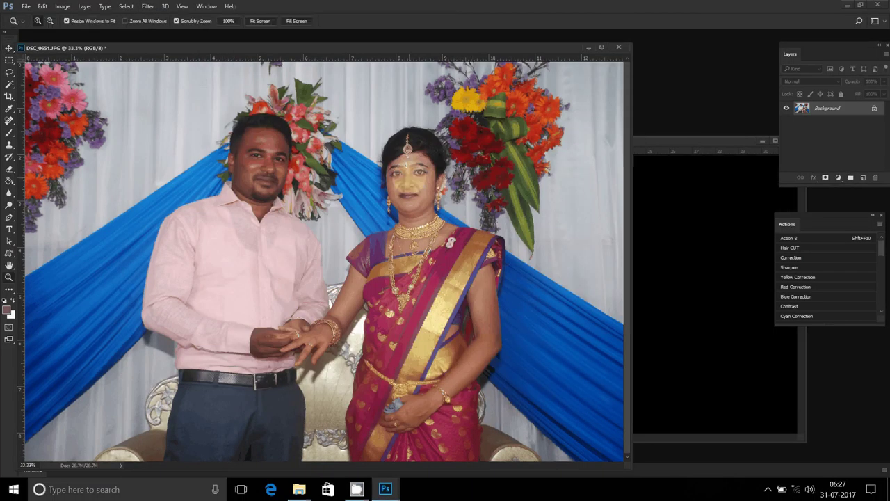
pyautogui.click(407, 177)
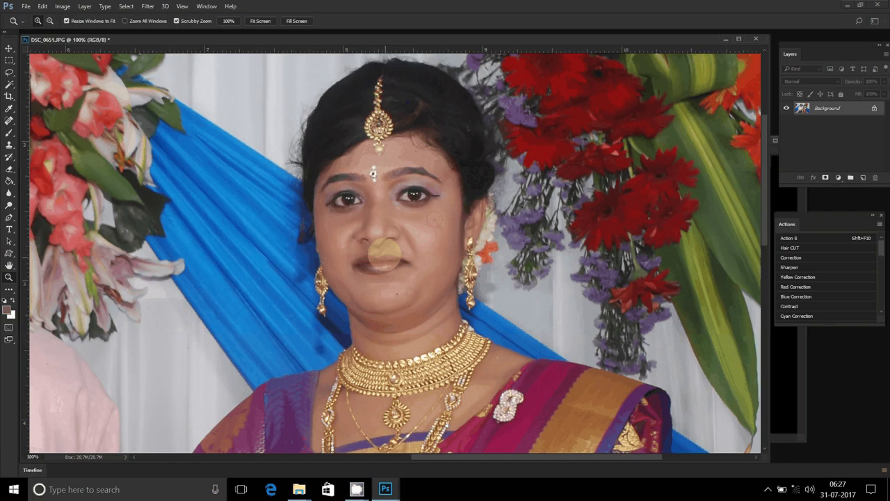
pyautogui.click(383, 254)
pyautogui.click(147, 7)
pyautogui.moveTo(169, 263)
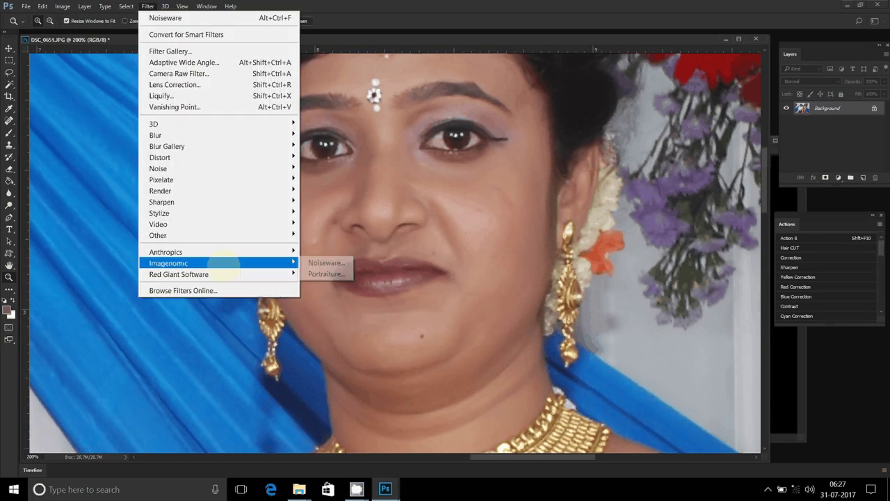
pyautogui.click(326, 273)
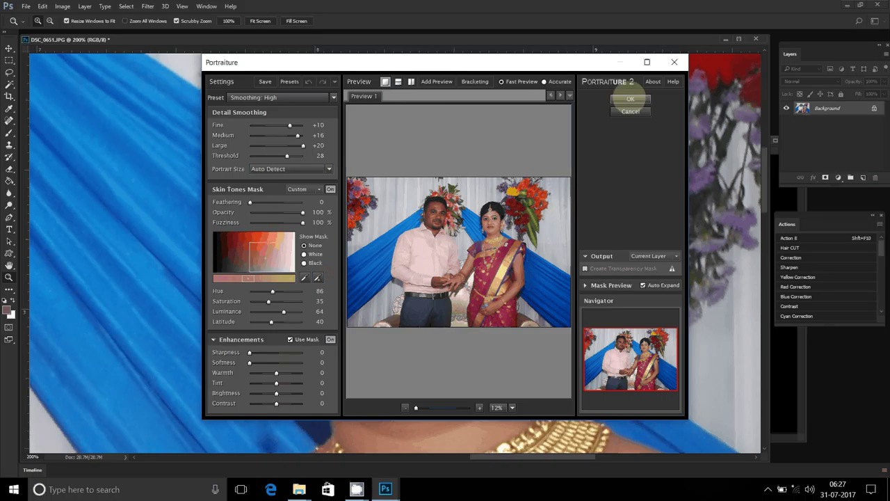
pyautogui.click(630, 98)
pyautogui.hotkey('ctrl', '-')
pyautogui.hotkey('ctrl', '-')
pyautogui.hotkey('ctrl', '-')
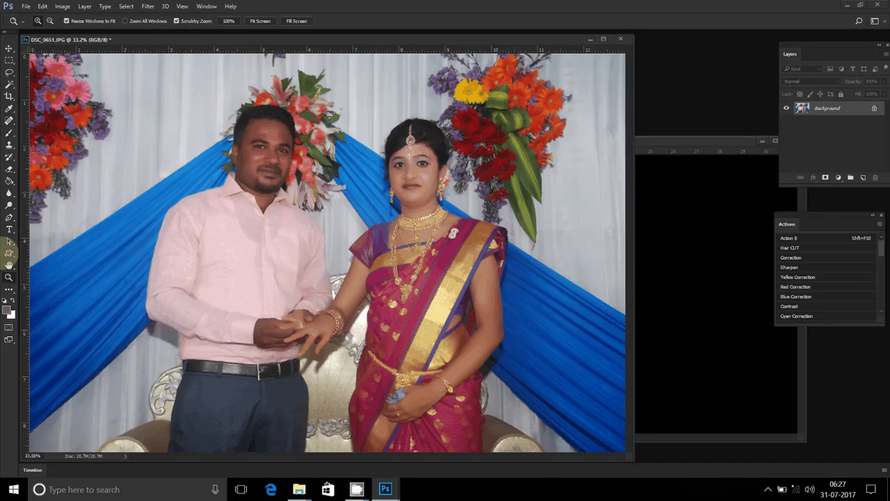
pyautogui.click(9, 253)
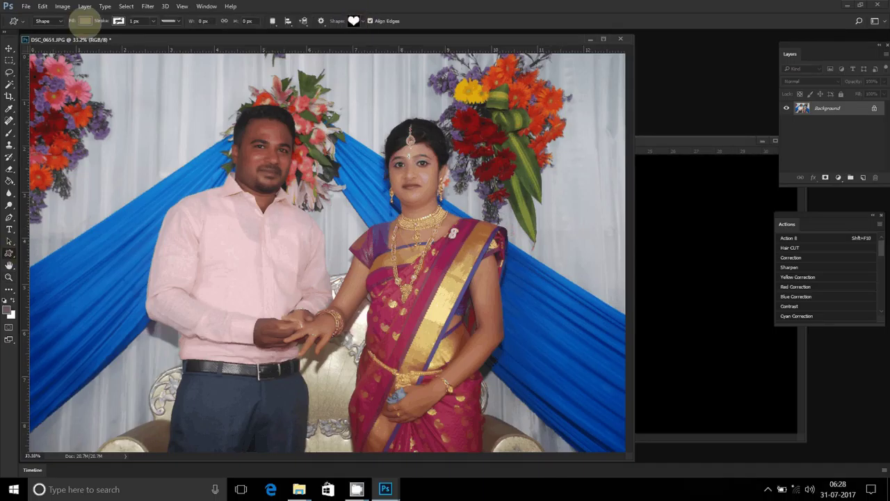
# Step: Draw a large heart shape with no fill around the couple
pyautogui.click(85, 21)
pyautogui.click(44, 37)
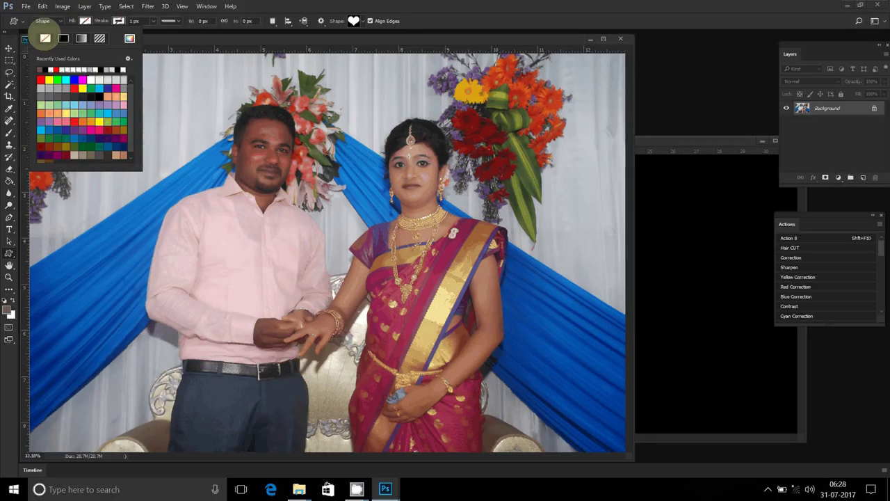
pyautogui.moveTo(185, 100); pyautogui.dragTo(186, 103)
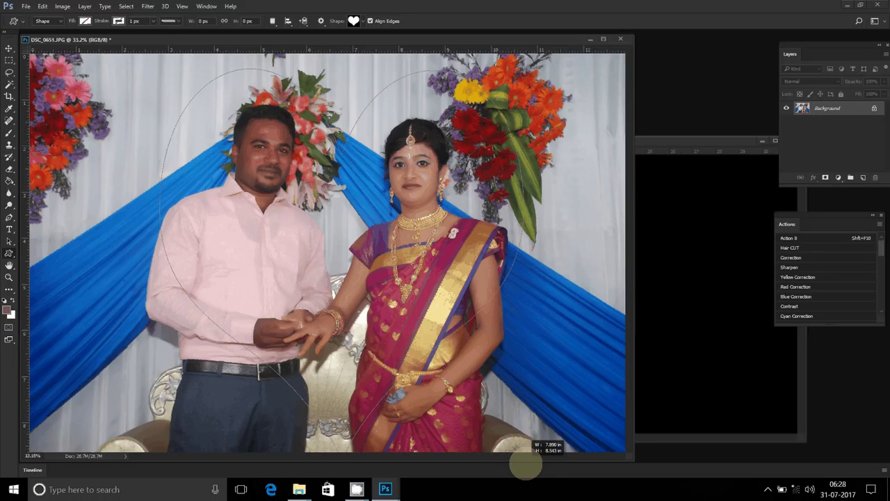
pyautogui.moveTo(187, 103); pyautogui.dragTo(599, 435)
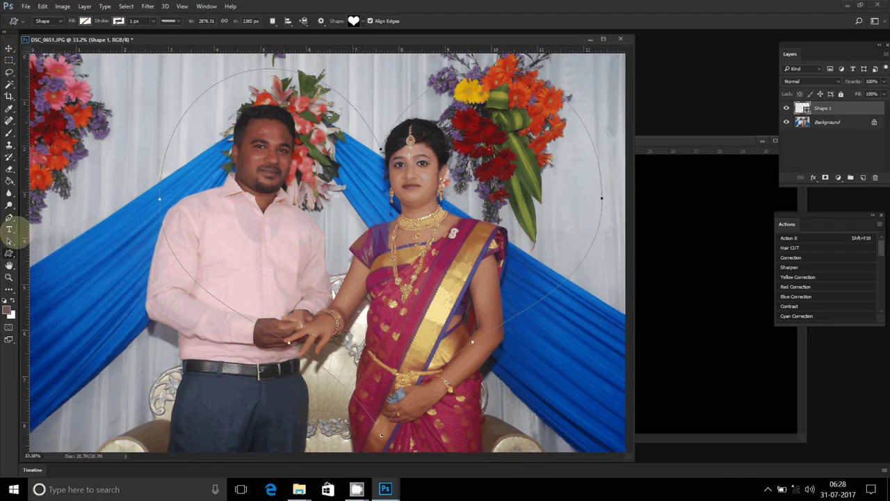
# Step: Pull the heart's left anchor outward and load the heart path as a selection
pyautogui.click(9, 241)
pyautogui.click(159, 199)
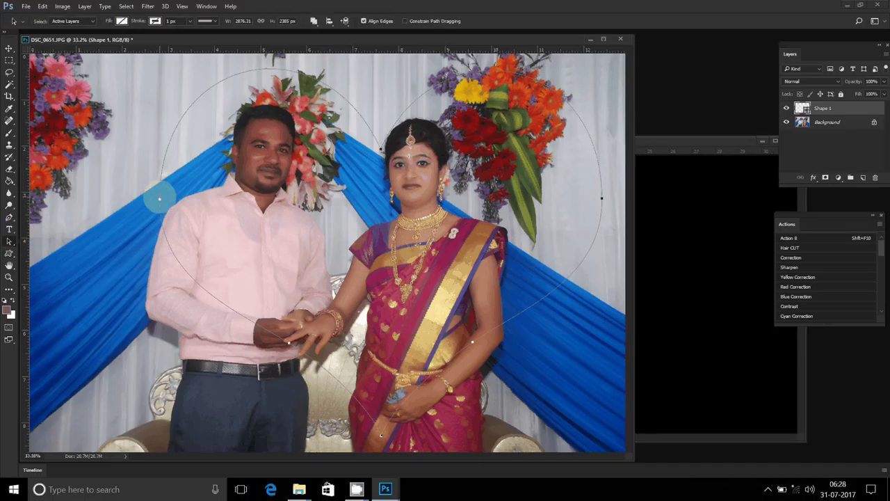
pyautogui.moveTo(159, 199)
pyautogui.mouseDown()
pyautogui.moveTo(123, 201)
pyautogui.moveTo(103, 216)
pyautogui.moveTo(106, 208)
pyautogui.mouseUp()
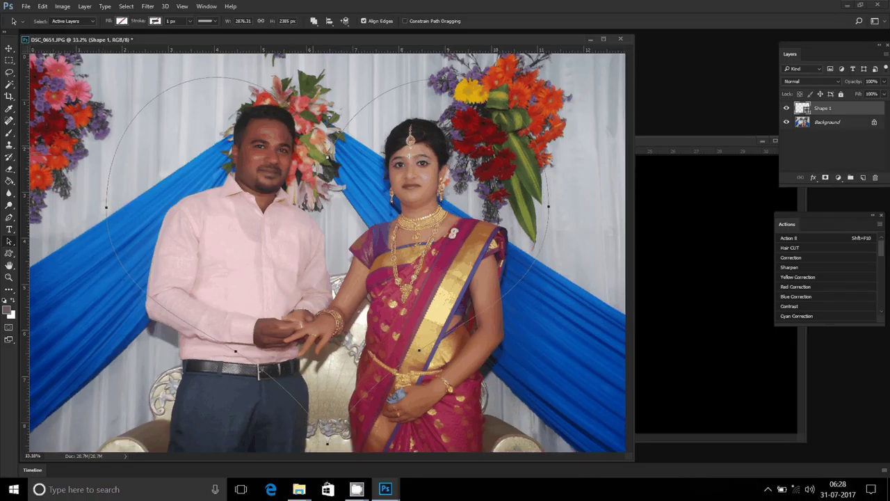
pyautogui.hotkey('ctrl', 'Return')
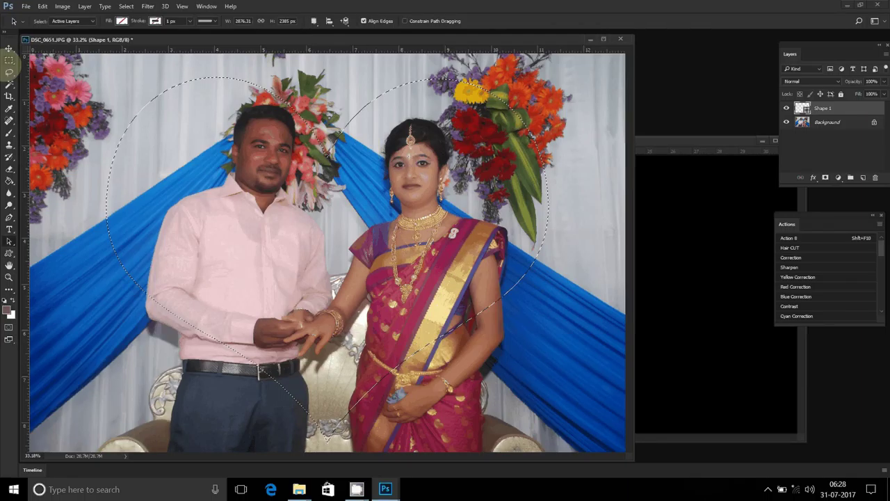
# Step: Feather the heart selection by 12 pixels
pyautogui.click(9, 60)
pyautogui.rightClick(353, 205)
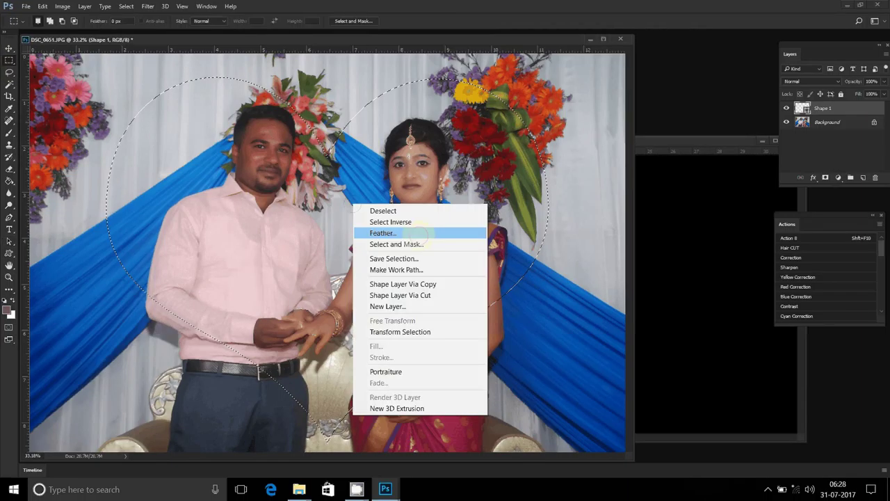
pyautogui.click(420, 234)
pyautogui.write('12')
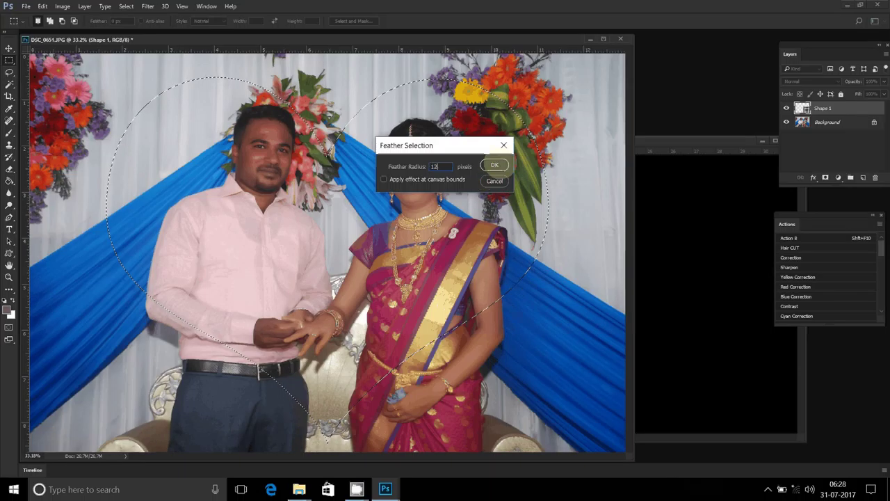
pyautogui.click(494, 165)
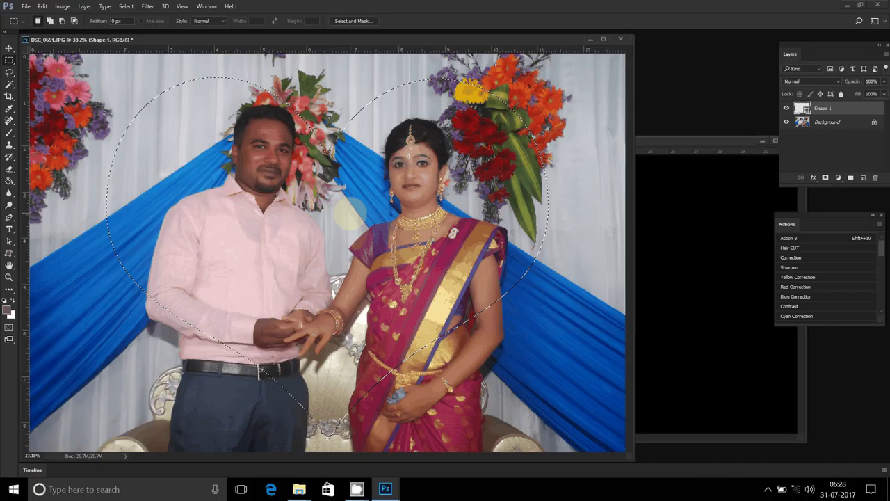
pyautogui.press('v')
pyautogui.click(454, 231)
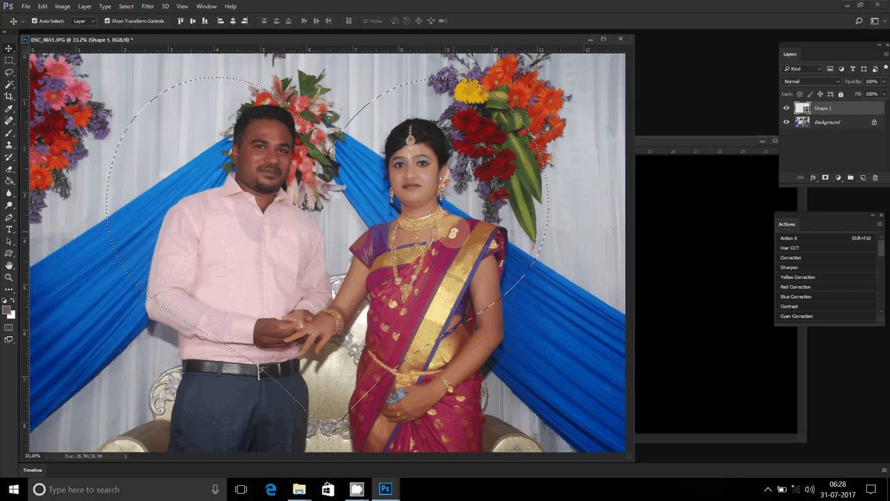
# Step: Try dragging the heart into 013.psd, then undo and return to the couple's photo
pyautogui.moveTo(453, 232); pyautogui.dragTo(648, 231)
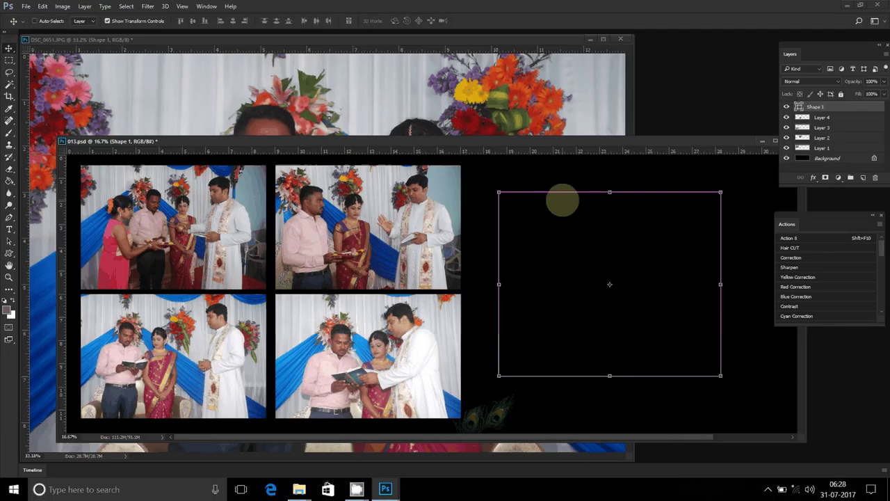
pyautogui.hotkey('ctrl', 'z')
pyautogui.click(400, 100)
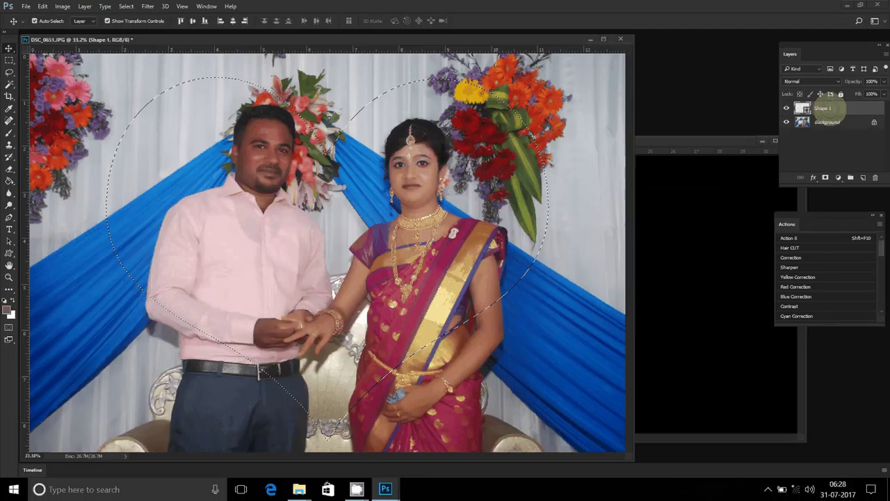
# Step: Rasterize Shape 1, delete its fill inside the selection, and make Background active
pyautogui.rightClick(832, 108)
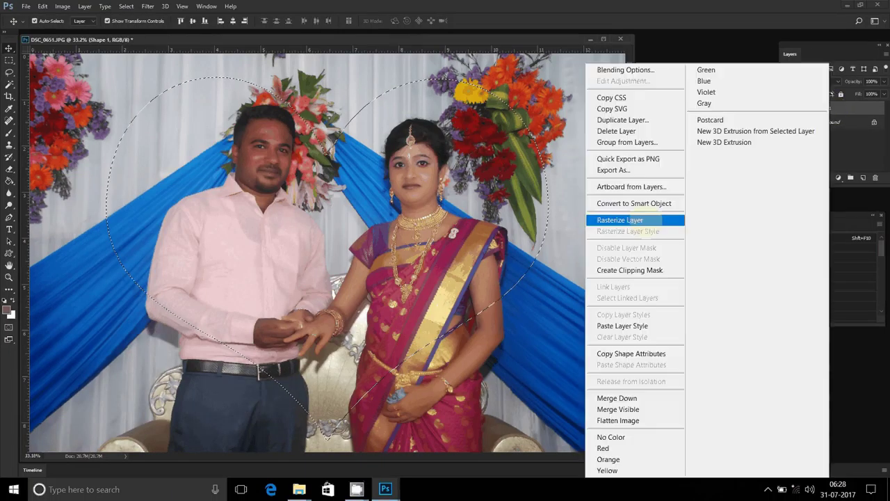
pyautogui.click(643, 219)
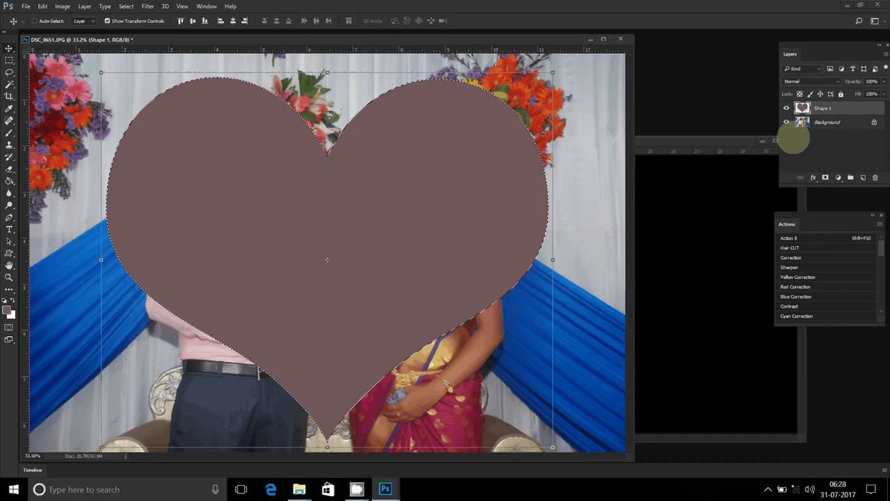
pyautogui.press('Delete')
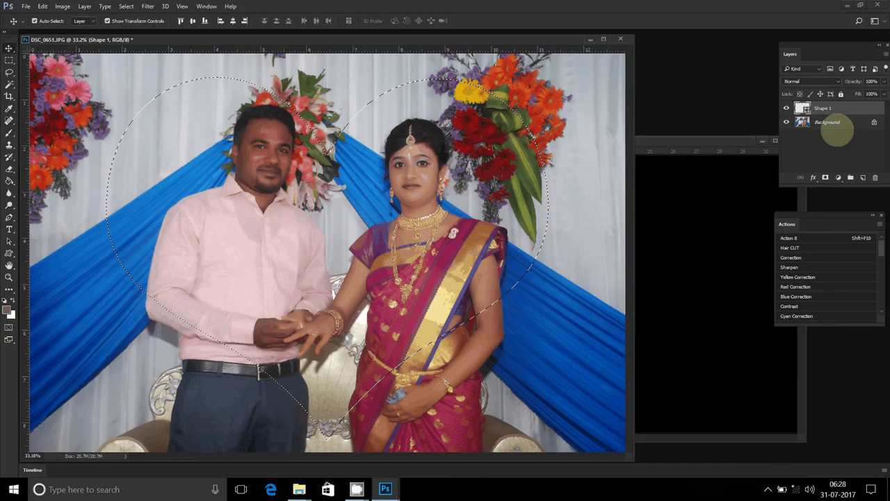
pyautogui.click(839, 121)
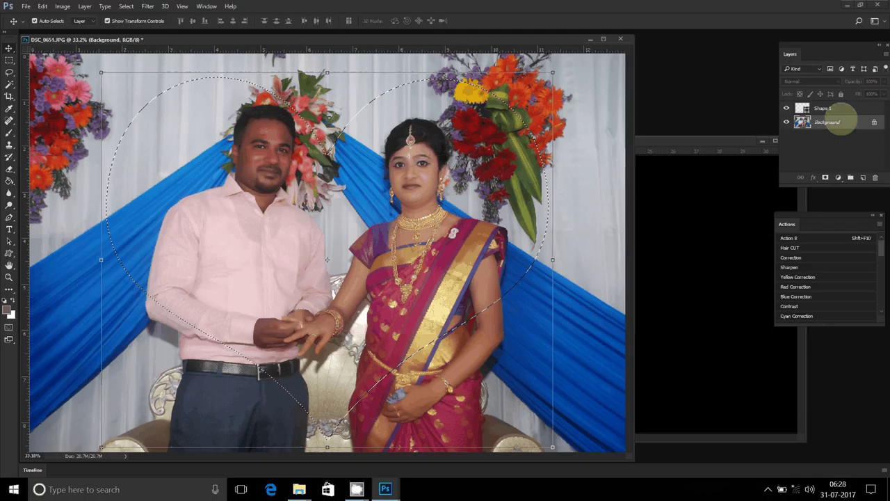
pyautogui.rightClick(839, 121)
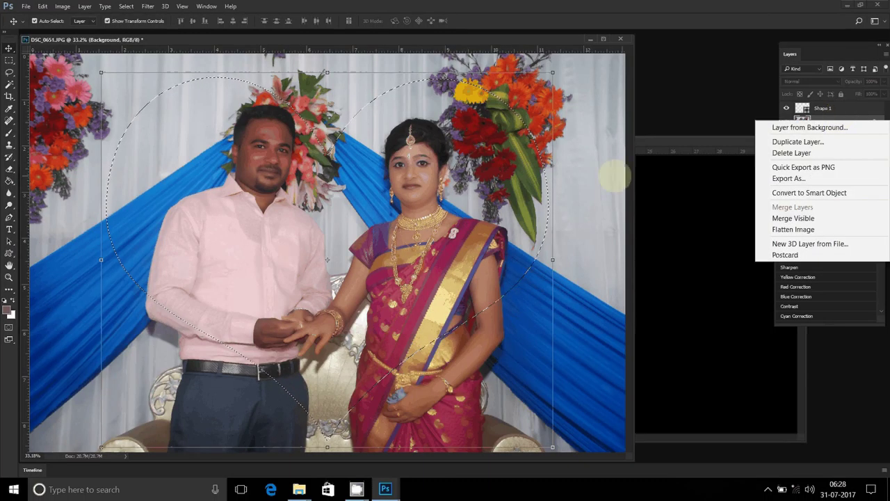
pyautogui.click(641, 190)
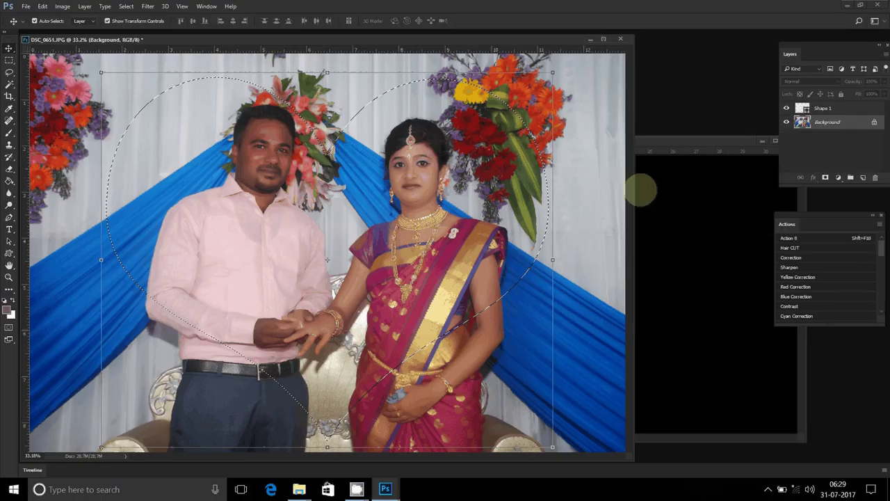
# Step: Copy the heart-shaped photo area to a new layer and begin deleting Shape 1
pyautogui.press('ctrl')
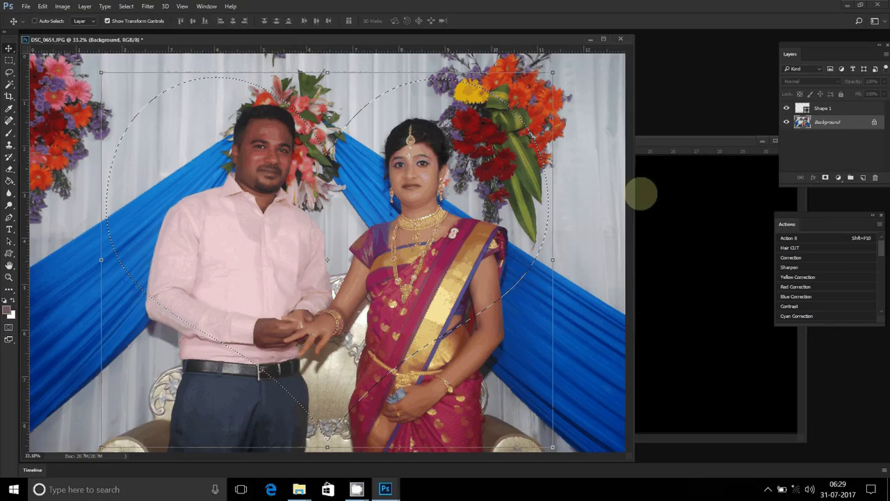
pyautogui.hotkey('ctrl', 'j')
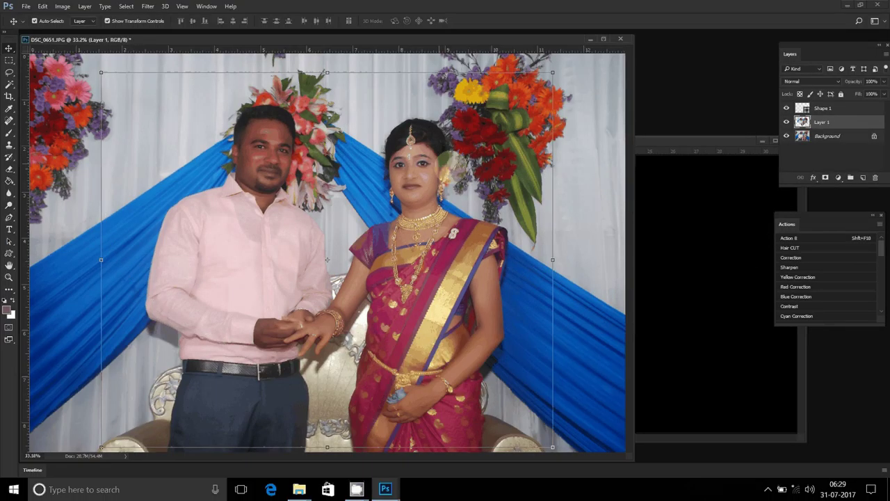
pyautogui.moveTo(419, 152); pyautogui.dragTo(420, 158)
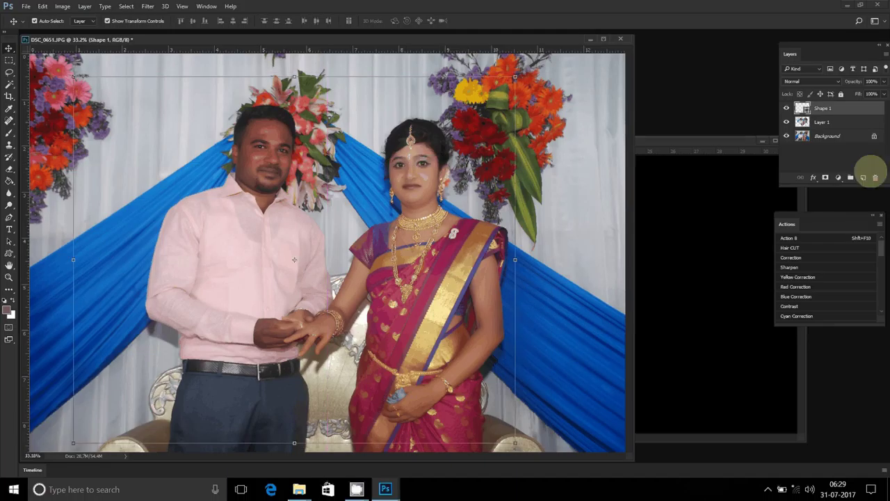
pyautogui.click(875, 177)
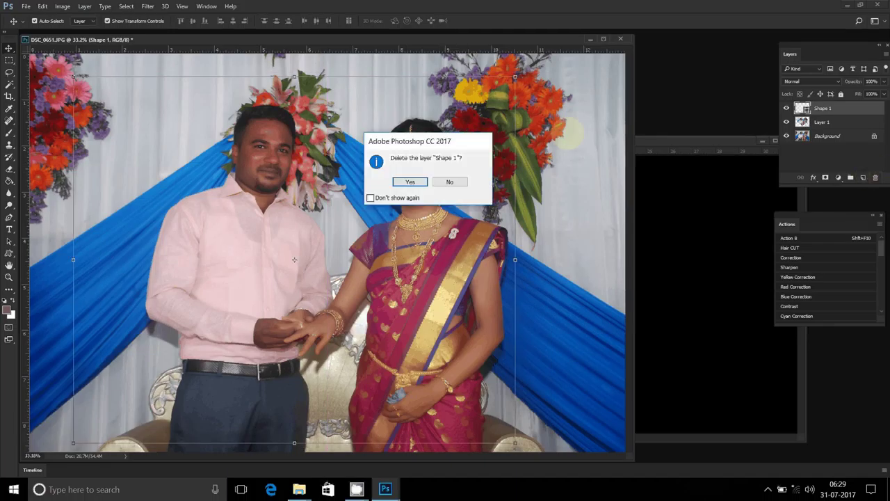
# Step: Confirm deleting Shape 1 and position the heart-cut couple photo on the spread's right side
pyautogui.click(409, 182)
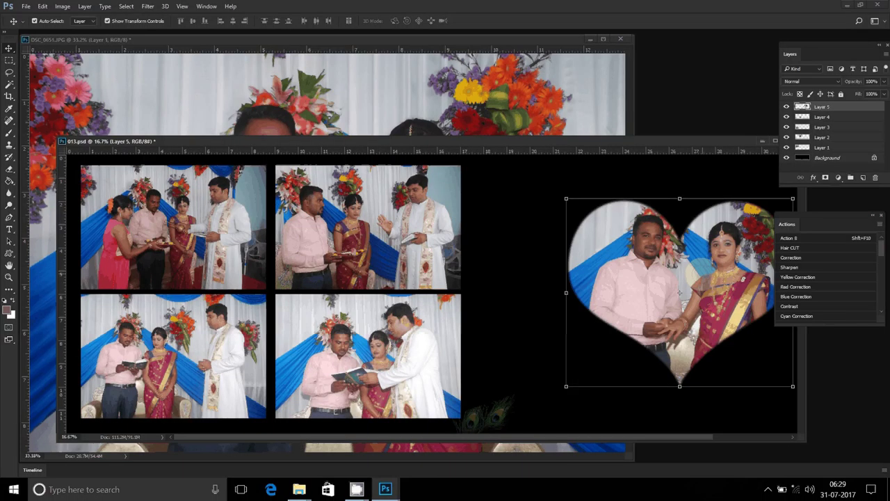
pyautogui.moveTo(641, 272); pyautogui.dragTo(602, 286)
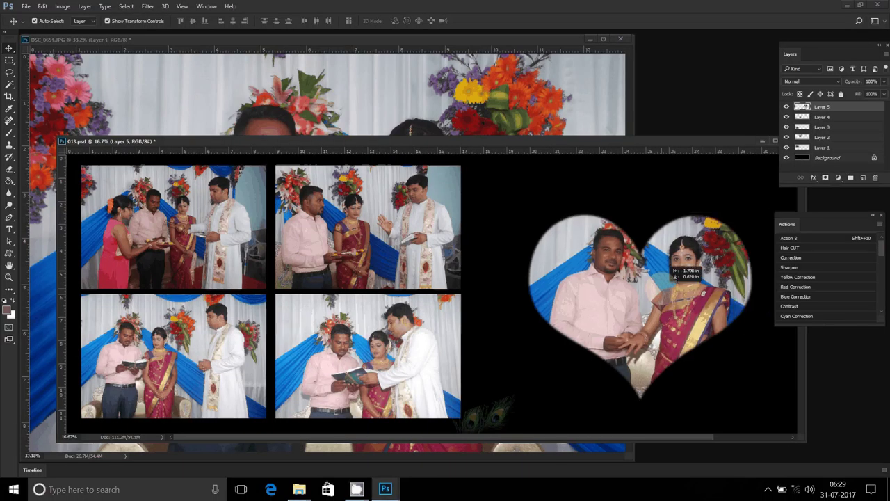
pyautogui.hotkey('ctrl', 't')
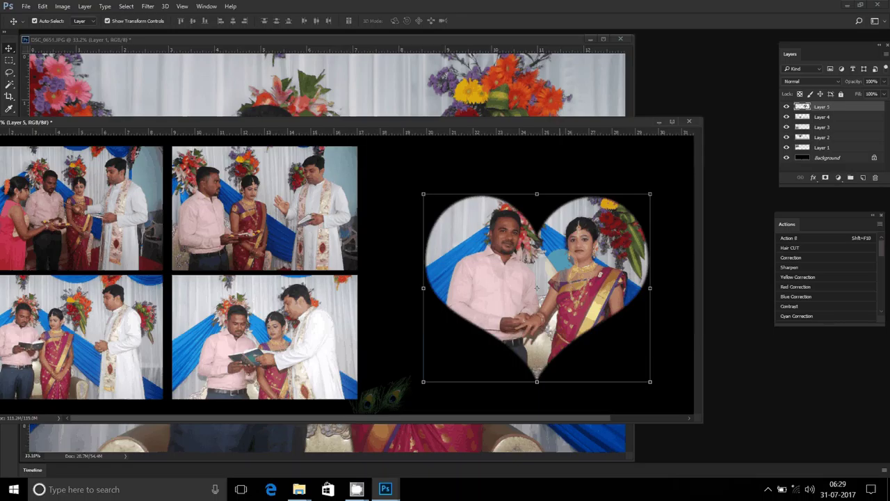
pyautogui.moveTo(537, 287); pyautogui.dragTo(560, 247)
# Step: Close DSC_0651.JPG without saving changes
pyautogui.click(551, 36)
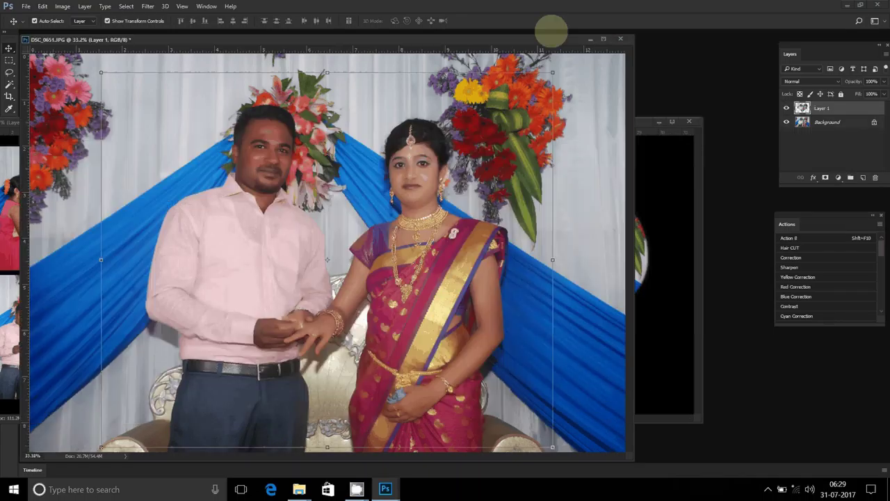
pyautogui.hotkey('ctrl', 'w')
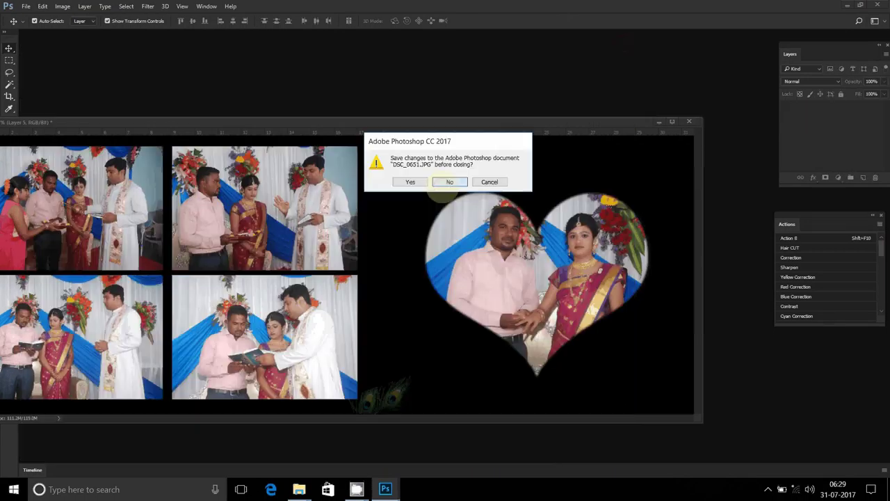
pyautogui.click(446, 183)
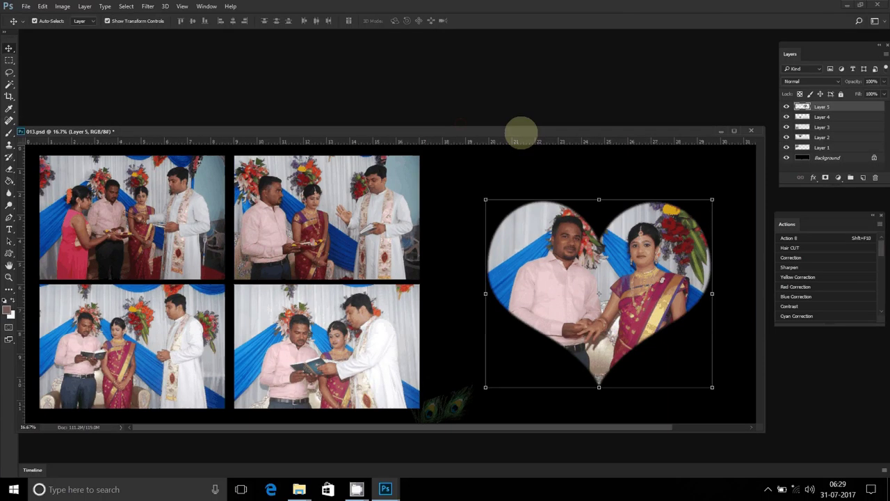
pyautogui.moveTo(521, 131); pyautogui.dragTo(518, 130)
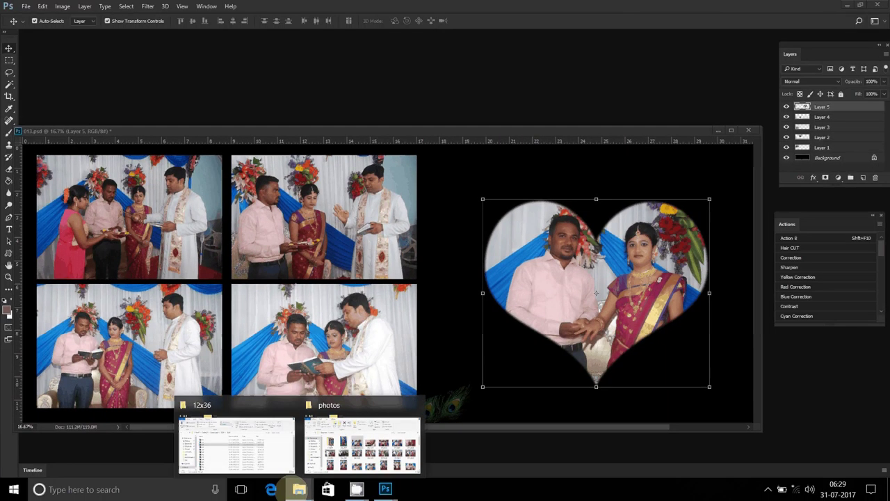
# Step: From the photos folder, drop DSC_0651 into Delete s and drag DSC_0652 onto Photoshop
pyautogui.click(362, 446)
pyautogui.moveTo(537, 256); pyautogui.dragTo(401, 254)
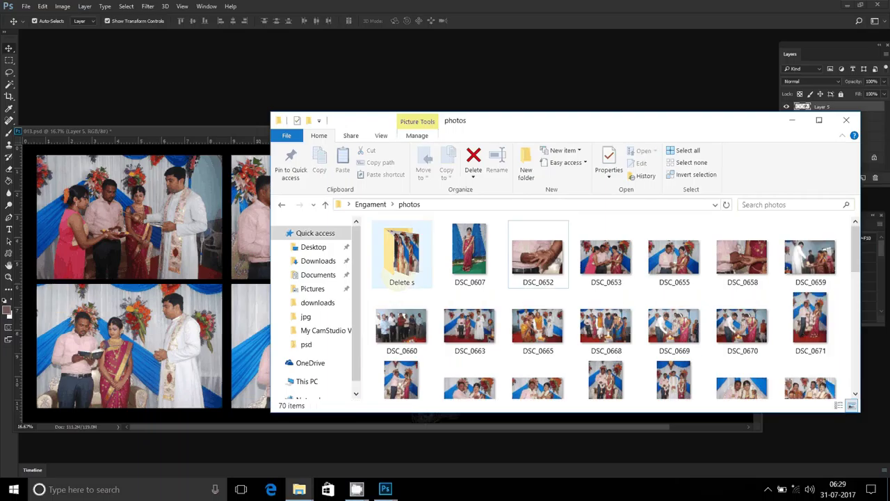
pyautogui.moveTo(537, 255); pyautogui.dragTo(497, 52)
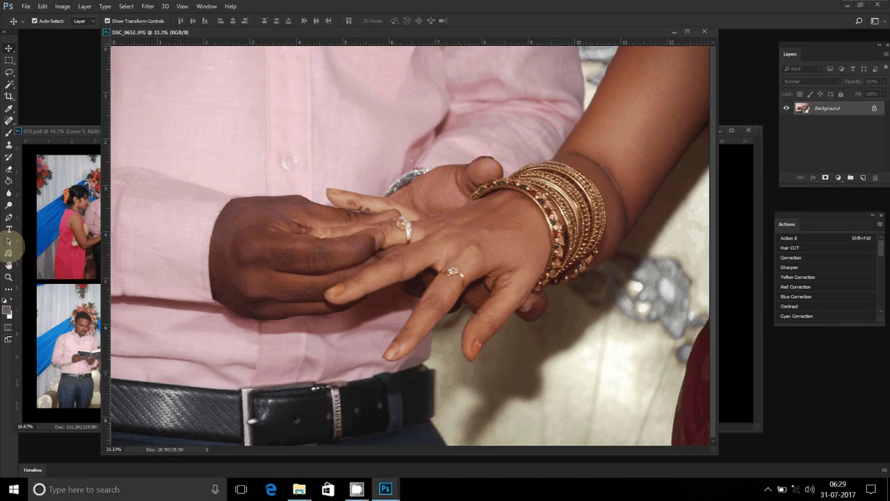
# Step: Pick the speech bubble custom shape and draw it across the ring photo
pyautogui.click(8, 252)
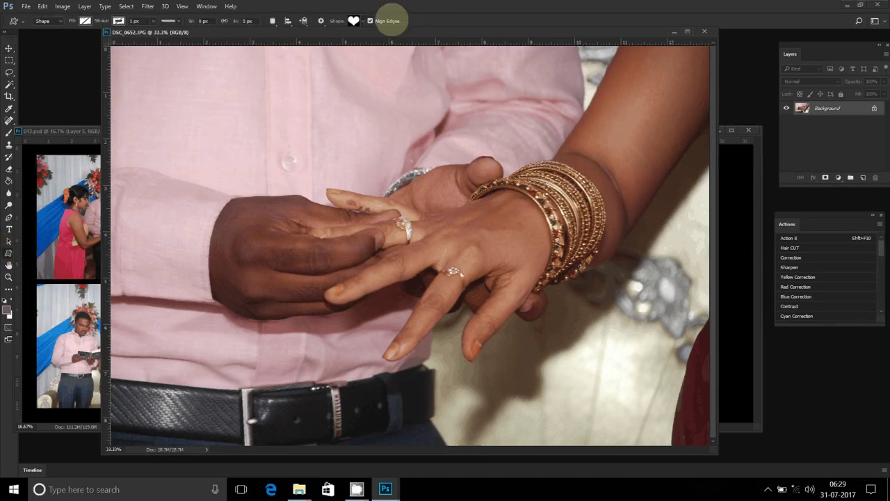
pyautogui.click(358, 21)
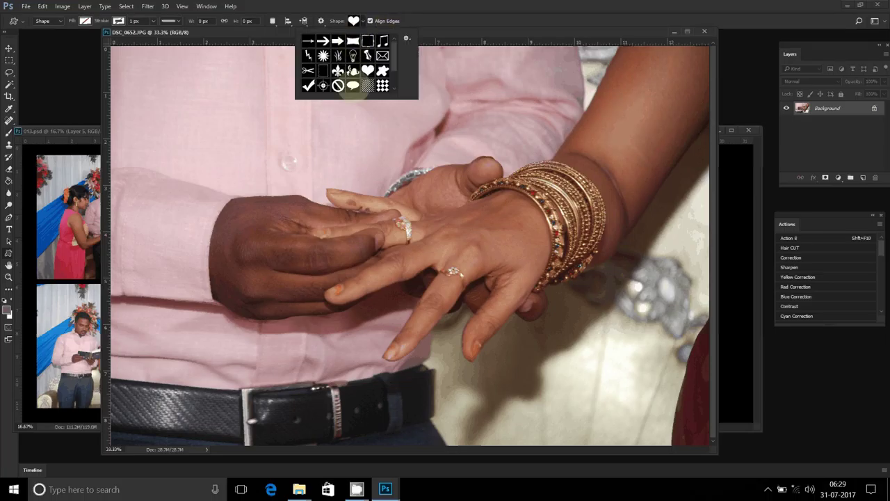
pyautogui.click(352, 85)
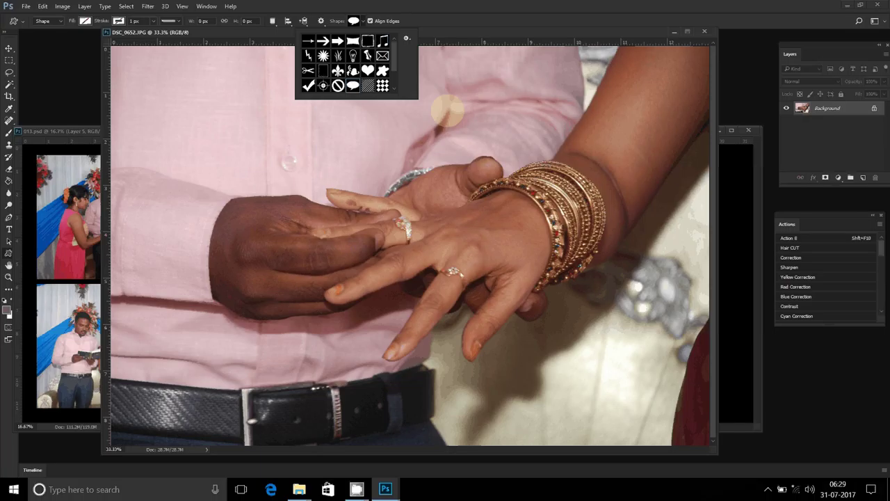
pyautogui.click(447, 112)
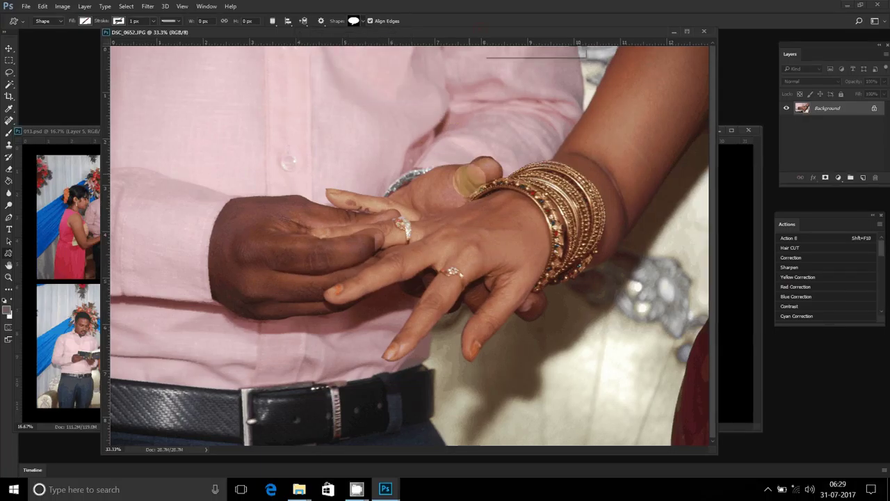
pyautogui.scroll(-3, 469, 179)
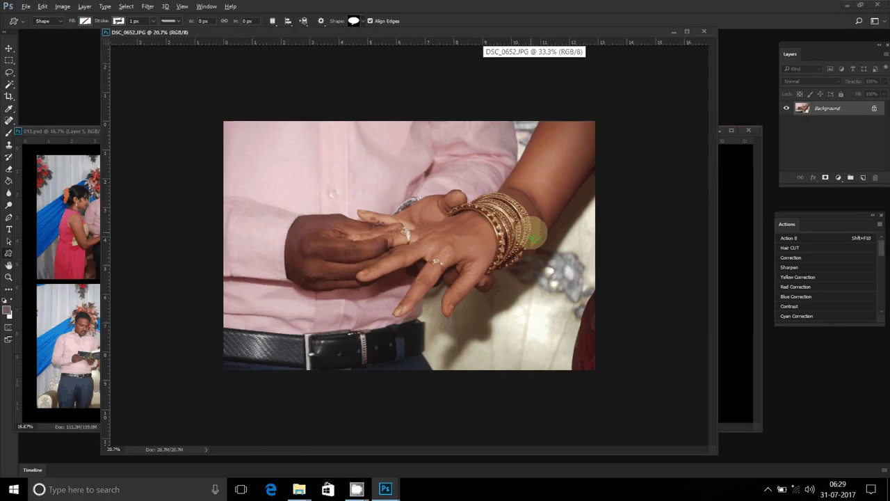
pyautogui.scroll(-1, 534, 237)
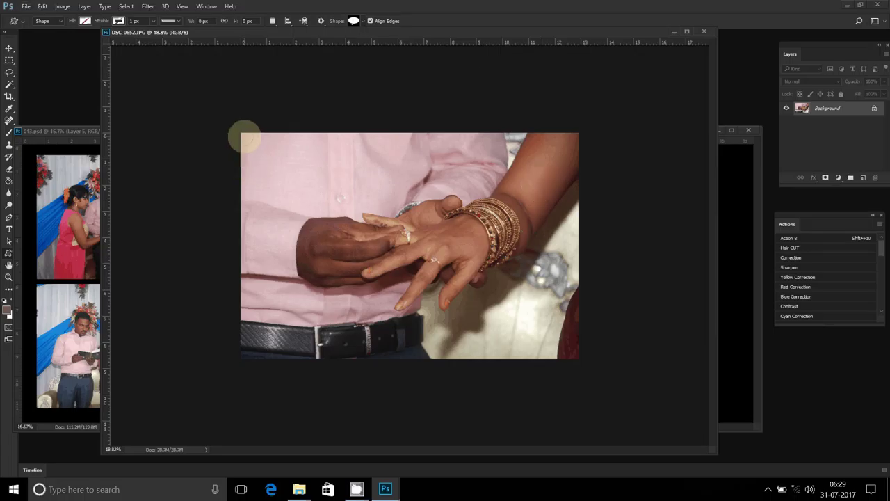
pyautogui.moveTo(245, 138)
pyautogui.mouseDown()
pyautogui.moveTo(539, 376)
pyautogui.moveTo(543, 362)
pyautogui.moveTo(562, 356)
pyautogui.mouseUp()
# Step: Load the drawn shape outline as a selection
pyautogui.rightClick(487, 208)
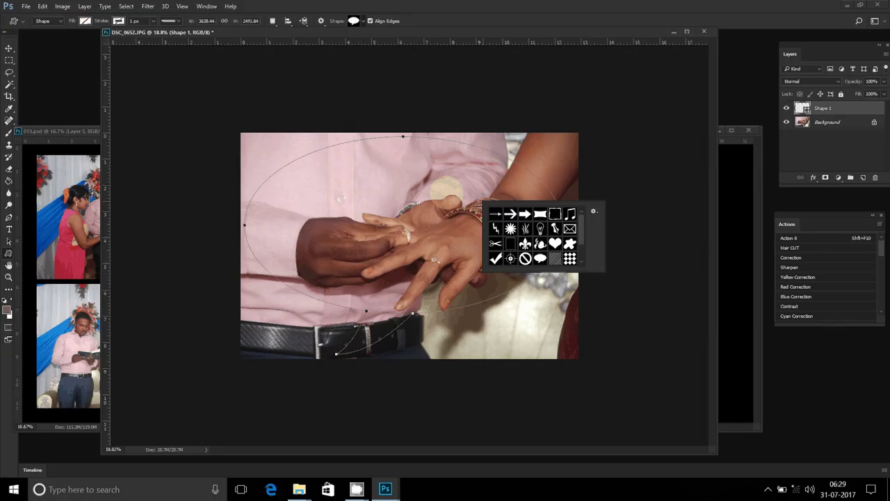
pyautogui.press('v')
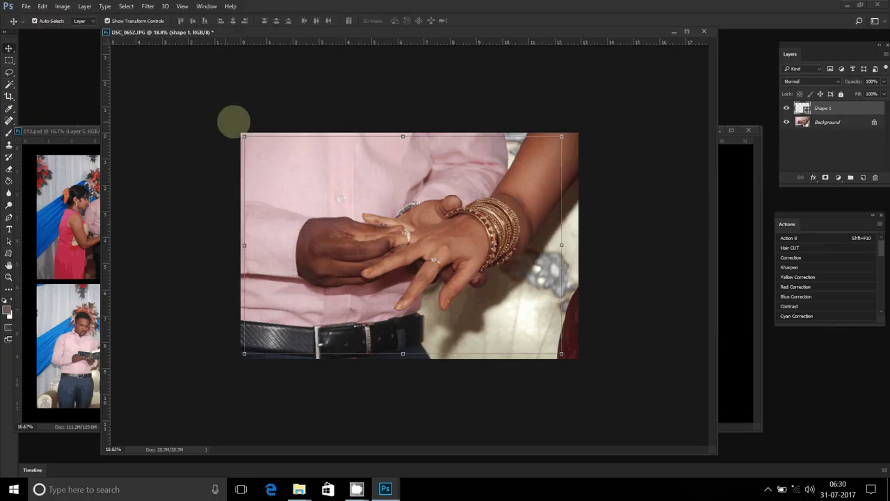
pyautogui.press('u')
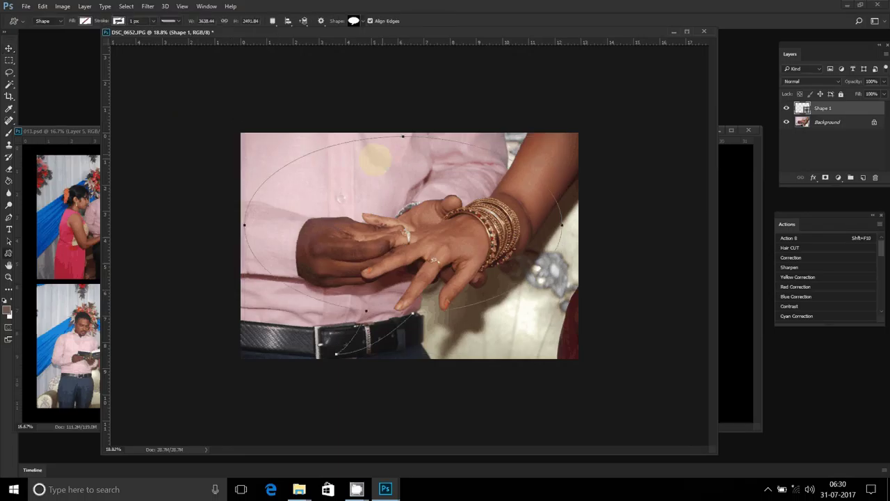
pyautogui.hotkey('ctrl', 'Return')
# Step: Mask the ring photo's Background layer to the bubble selection, undoing a stray shape copy in the album
pyautogui.click(832, 124)
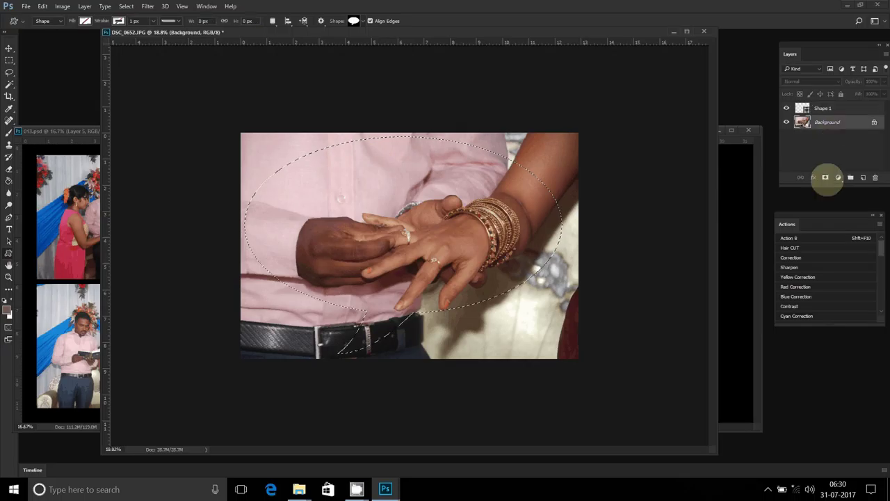
pyautogui.click(825, 177)
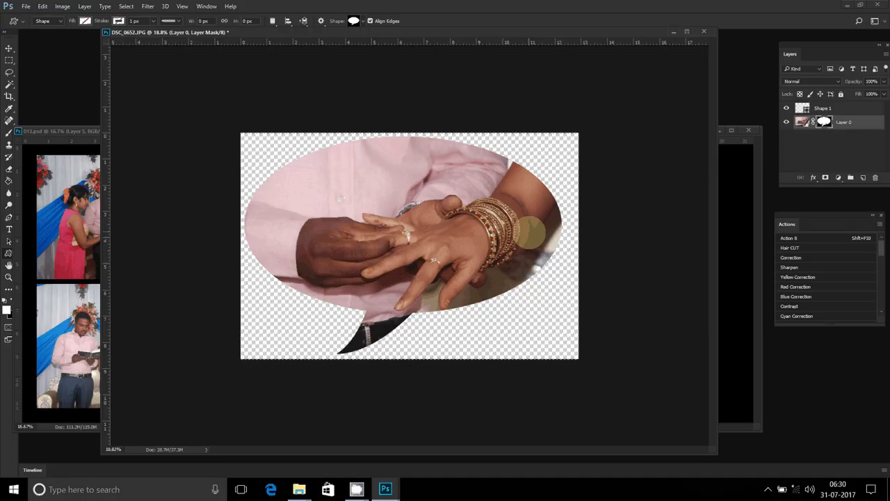
pyautogui.press('v')
pyautogui.moveTo(531, 232); pyautogui.dragTo(737, 233)
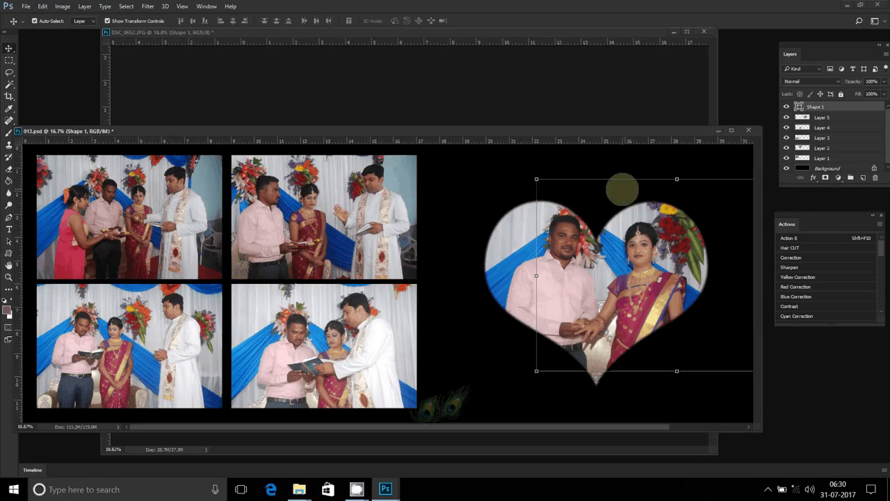
pyautogui.hotkey('ctrl', 'z')
# Step: Delete the bubble Shape 1 layer and drag the masked ring photo into 013.psd
pyautogui.click(570, 118)
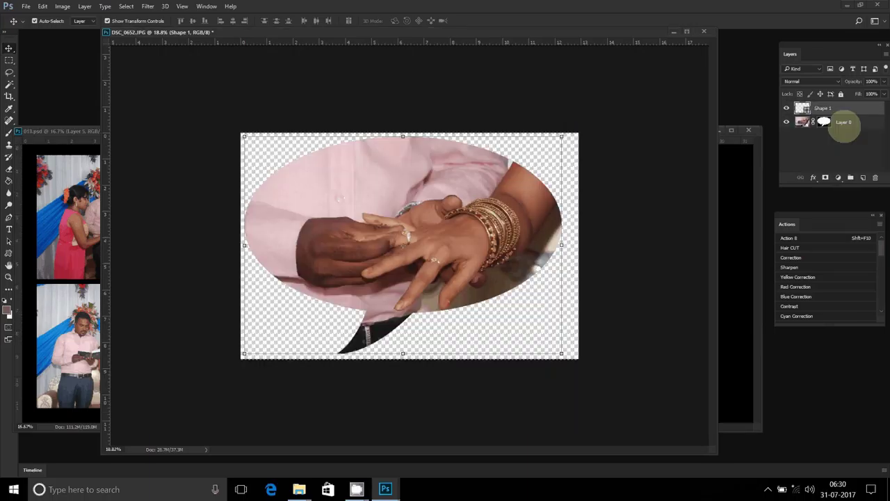
pyautogui.click(843, 122)
pyautogui.moveTo(472, 188); pyautogui.dragTo(597, 218)
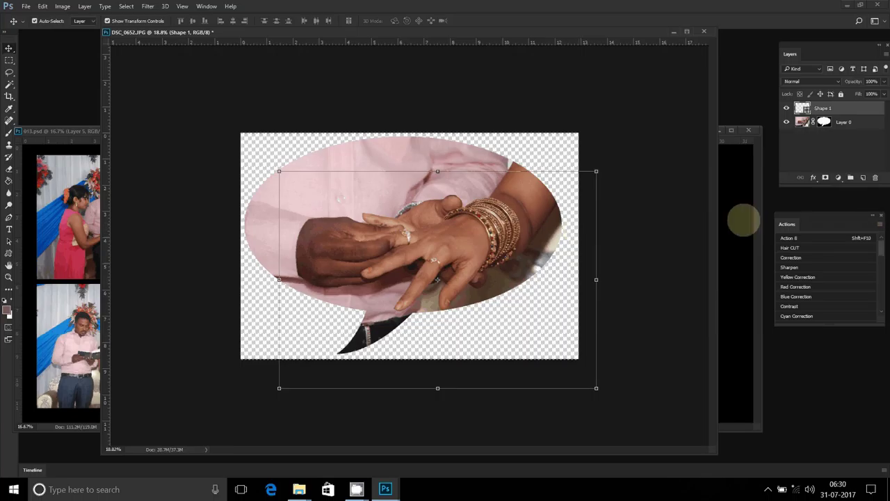
pyautogui.press('Delete')
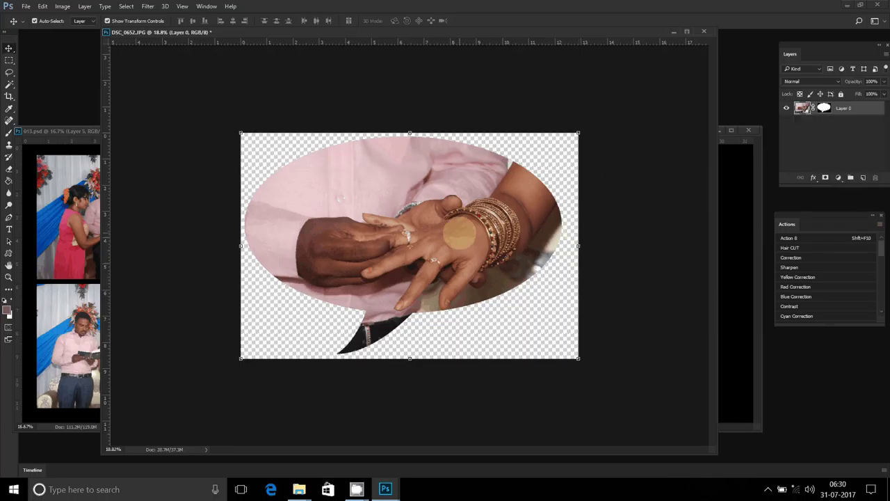
pyautogui.moveTo(459, 233); pyautogui.dragTo(733, 279)
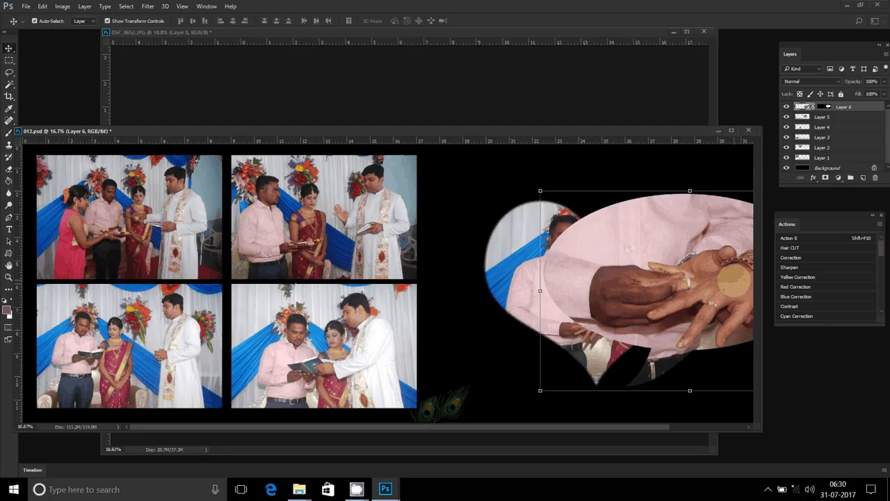
# Step: Scale the ring cutout to about 45% and place it in the album's top-right corner
pyautogui.moveTo(647, 291); pyautogui.dragTo(512, 284)
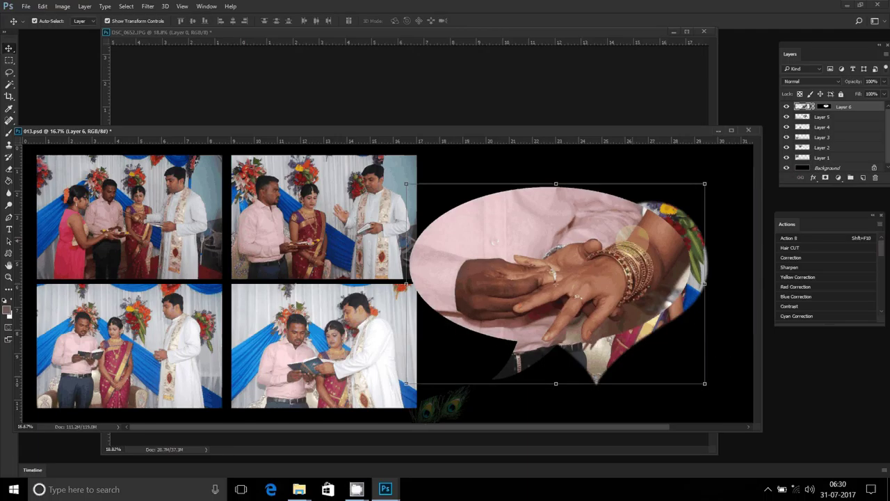
pyautogui.moveTo(704, 185); pyautogui.dragTo(609, 247)
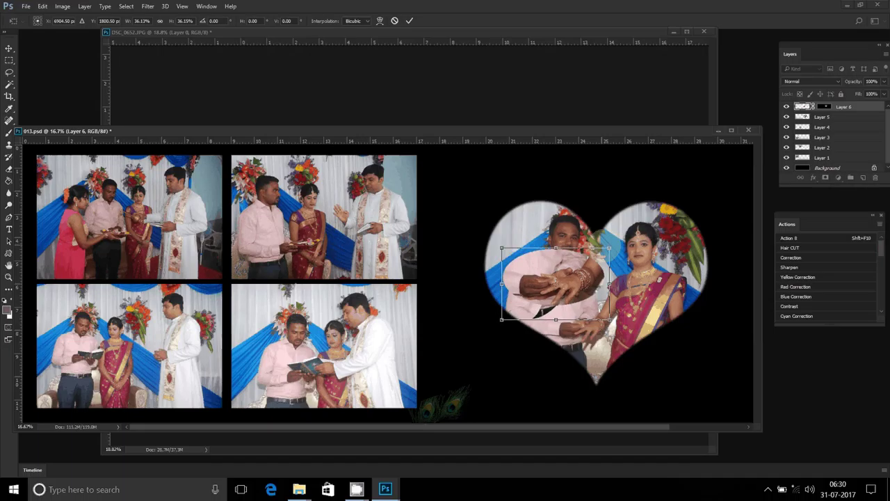
pyautogui.press('Return')
pyautogui.moveTo(556, 284)
pyautogui.mouseDown()
pyautogui.moveTo(705, 182)
pyautogui.moveTo(692, 182)
pyautogui.moveTo(698, 209)
pyautogui.moveTo(687, 217)
pyautogui.mouseUp()
# Step: Scale the heart photo down to 89% and nudge the ring cutout slightly right
pyautogui.click(577, 296)
pyautogui.hotkey('ctrl', 't')
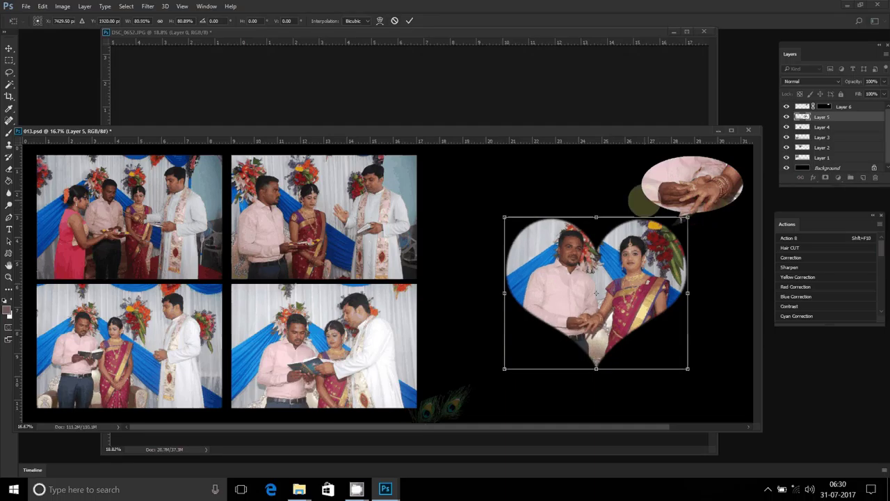
pyautogui.press('Return')
pyautogui.moveTo(713, 158); pyautogui.dragTo(719, 165)
# Step: Close DSC_0652.JPG without saving changes
pyautogui.click(326, 99)
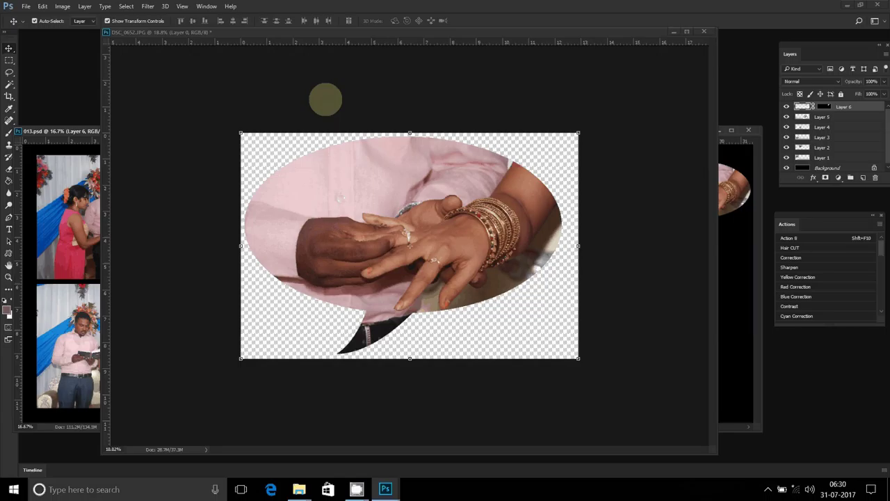
pyautogui.click(704, 32)
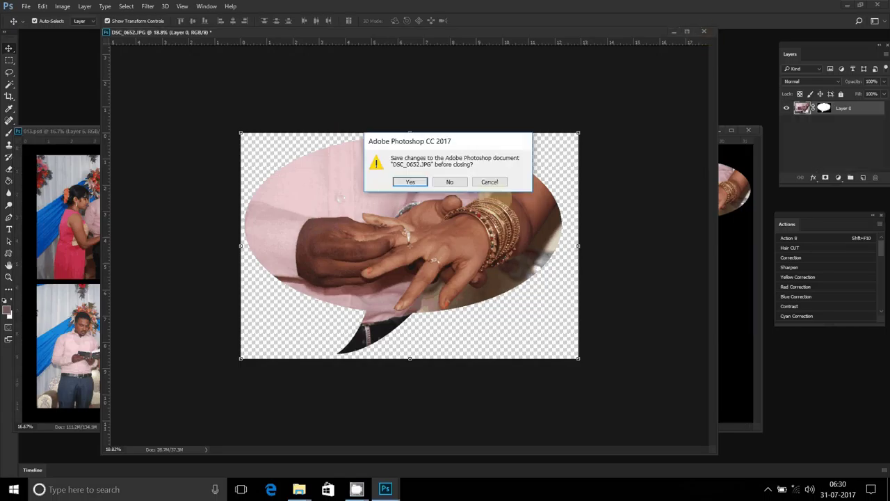
pyautogui.click(449, 181)
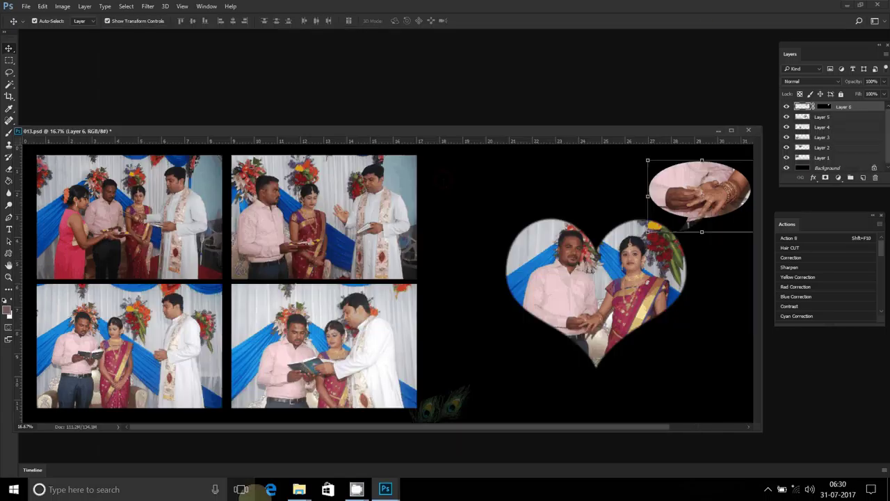
# Step: Drag DSC_0652 onto the Delete s folder and drag DSC_0653 into Photoshop
pyautogui.click(299, 489)
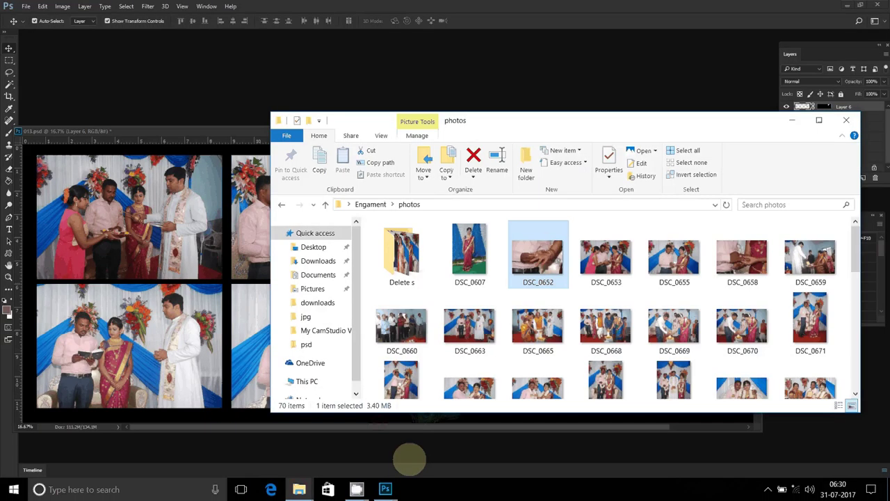
pyautogui.moveTo(537, 254); pyautogui.dragTo(417, 274)
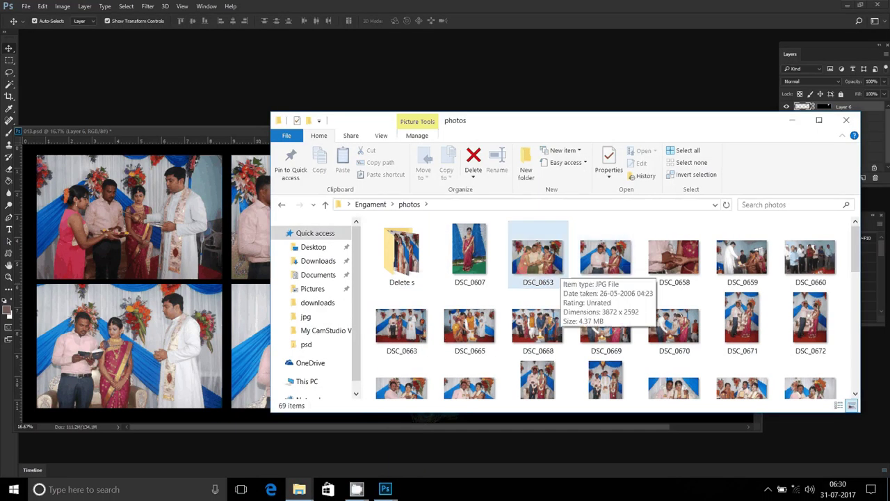
pyautogui.moveTo(545, 268); pyautogui.dragTo(550, 46)
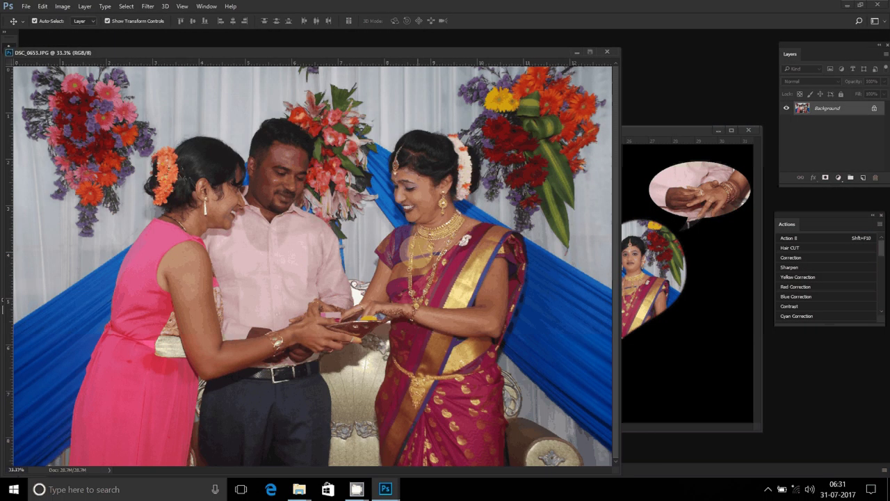
# Step: Resize the DSC_0653 image to 6 inches wide in Image Size
pyautogui.hotkey('ctrl', 'alt', 'i')
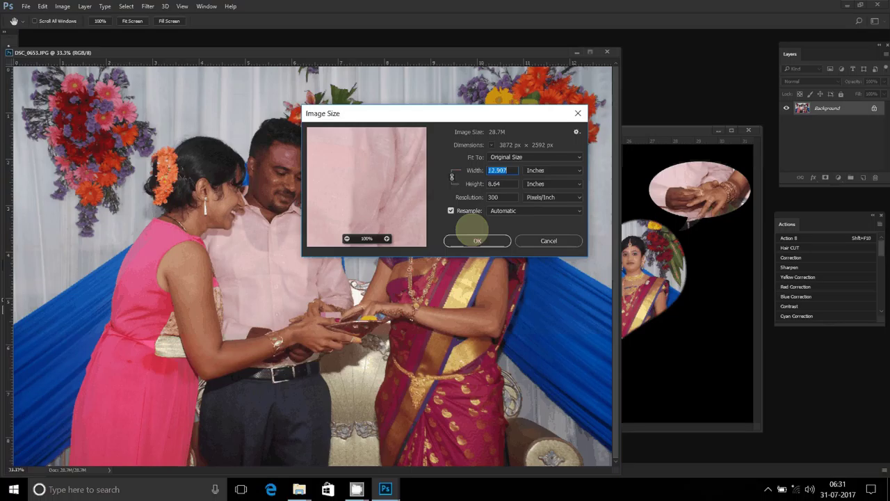
pyautogui.write('6')
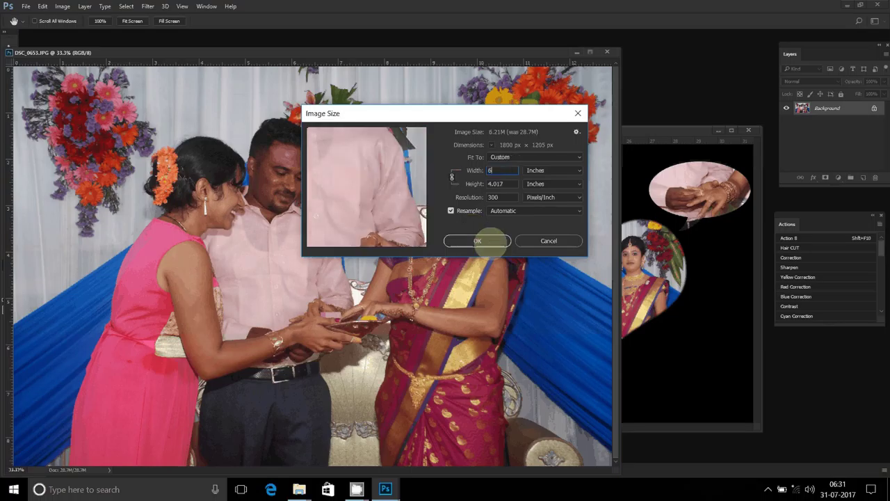
pyautogui.click(487, 240)
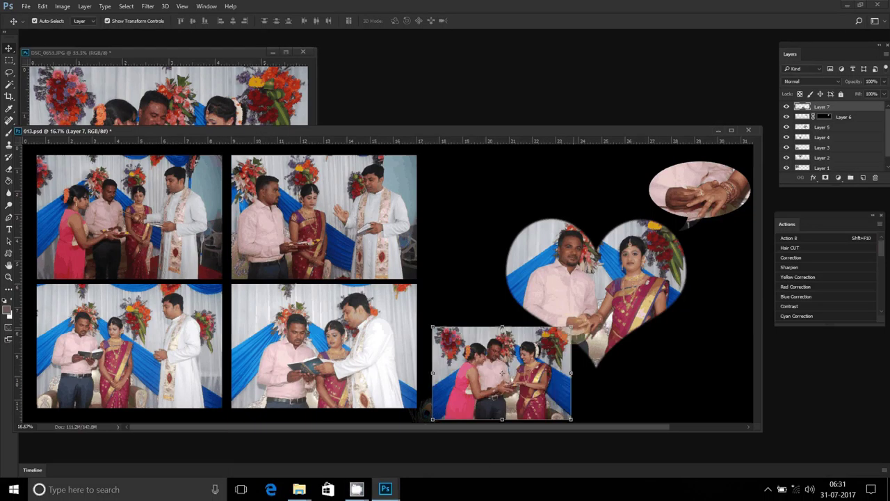
# Step: Scale the placed photo to about 78%, set it left below the heart, and close the source
pyautogui.hotkey('ctrl', 't')
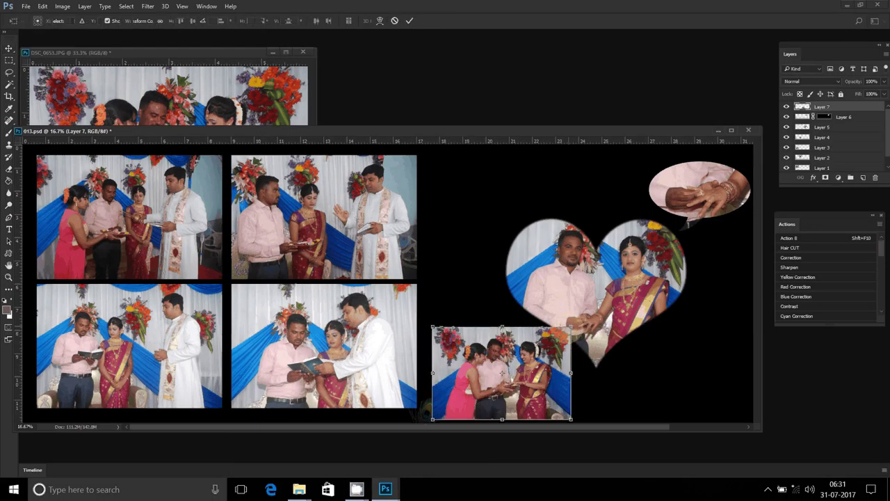
pyautogui.moveTo(571, 372); pyautogui.dragTo(556, 373)
pyautogui.press('Return')
pyautogui.moveTo(529, 342)
pyautogui.mouseDown()
pyautogui.moveTo(521, 341)
pyautogui.moveTo(530, 340)
pyautogui.mouseUp()
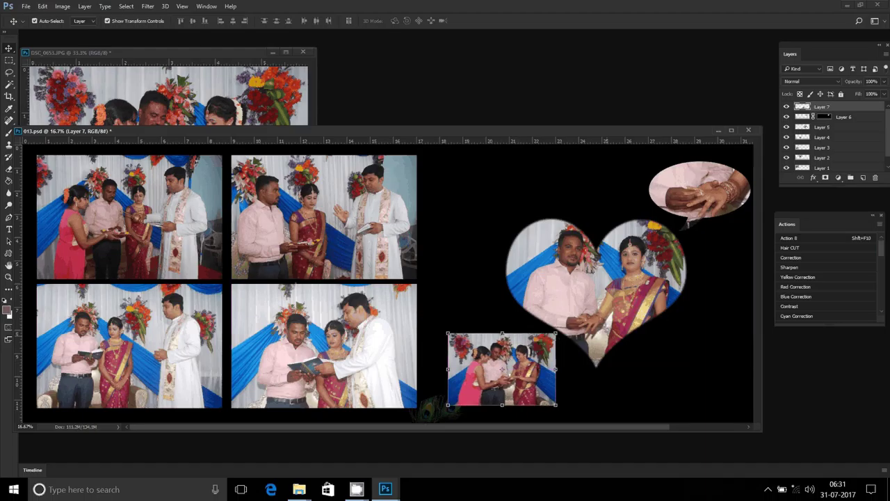
pyautogui.hotkey('ctrl', 'alt', 'w')
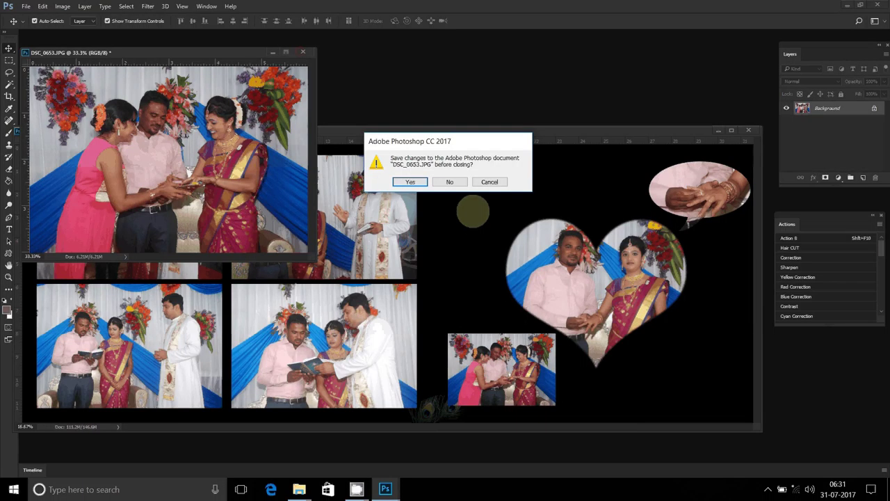
# Step: Discard DSC_0653 changes, move it into Delete s, and open DSC_0655 in Photoshop
pyautogui.press('n')
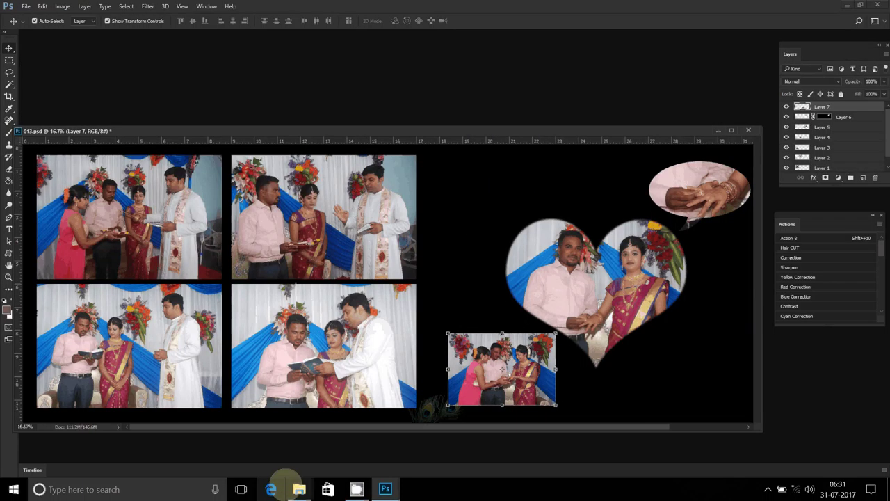
pyautogui.click(299, 488)
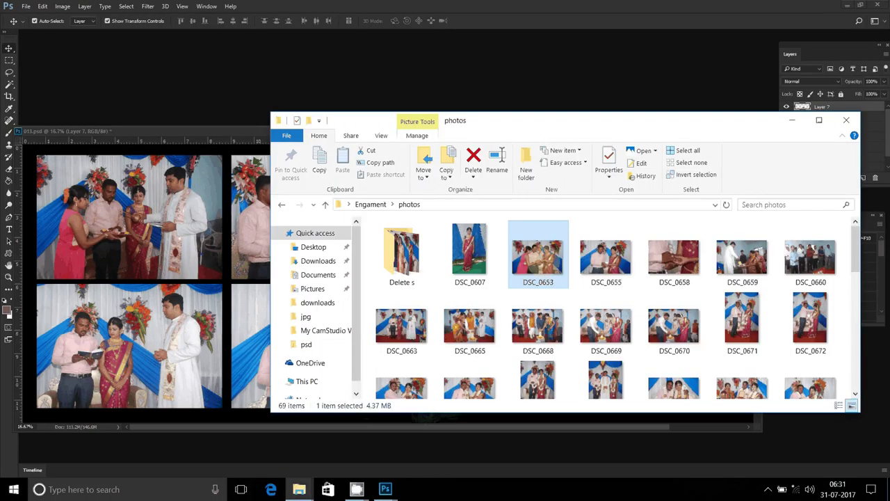
pyautogui.moveTo(537, 257)
pyautogui.mouseDown()
pyautogui.moveTo(418, 268)
pyautogui.moveTo(411, 258)
pyautogui.mouseUp()
pyautogui.moveTo(538, 257)
pyautogui.mouseDown()
pyautogui.moveTo(546, 75)
pyautogui.moveTo(529, 57)
pyautogui.mouseUp()
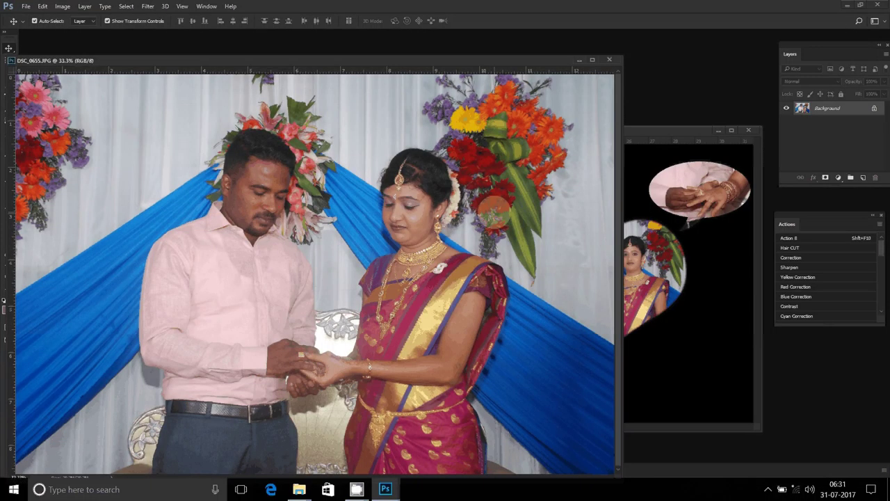
# Step: Bring DSC_0655 into 013.psd, scaled to about 75% at the lower-right corner
pyautogui.hotkey('ctrl', 'alt', 'i')
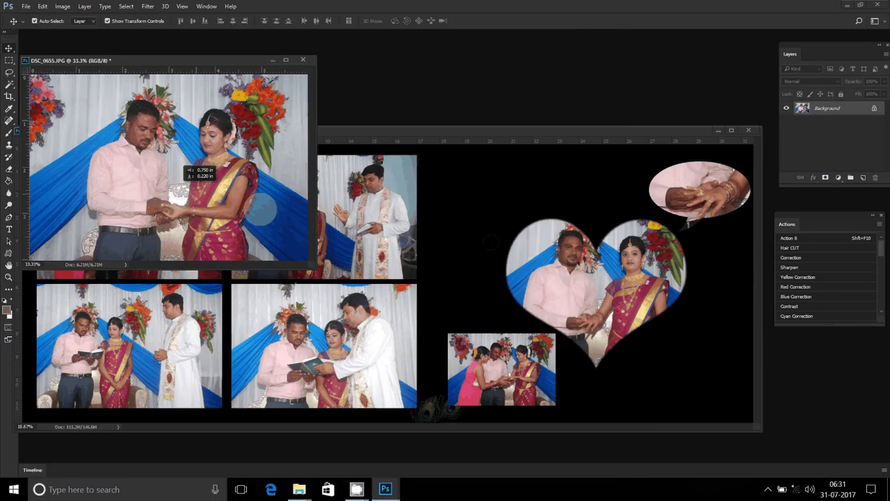
pyautogui.moveTo(261, 210)
pyautogui.mouseDown()
pyautogui.moveTo(728, 301)
pyautogui.moveTo(720, 311)
pyautogui.mouseUp()
pyautogui.moveTo(662, 351); pyautogui.dragTo(688, 373)
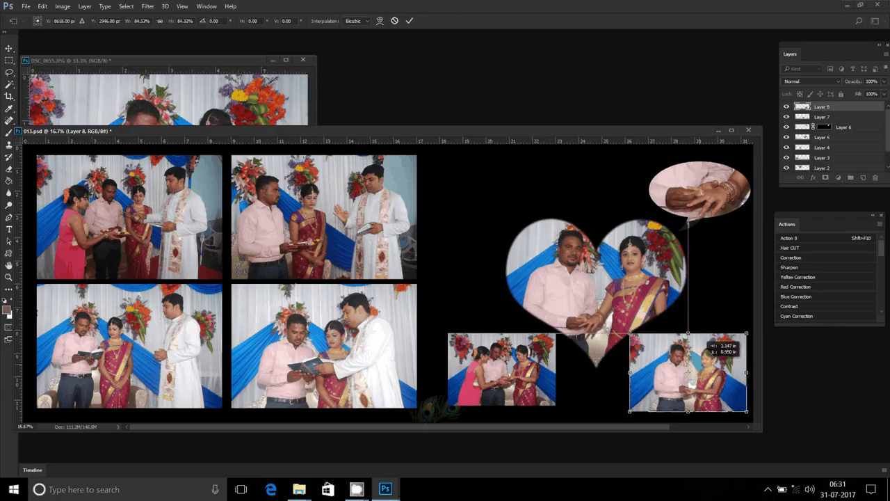
pyautogui.click(749, 332)
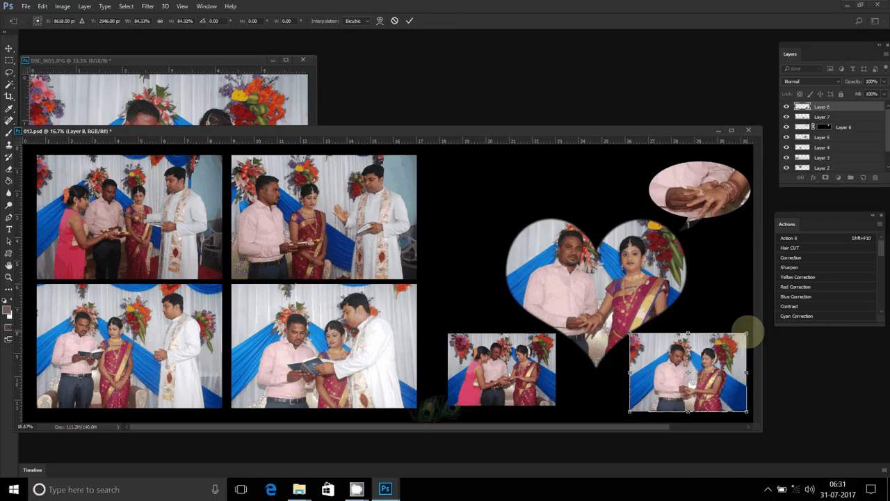
pyautogui.moveTo(748, 332); pyautogui.dragTo(726, 312)
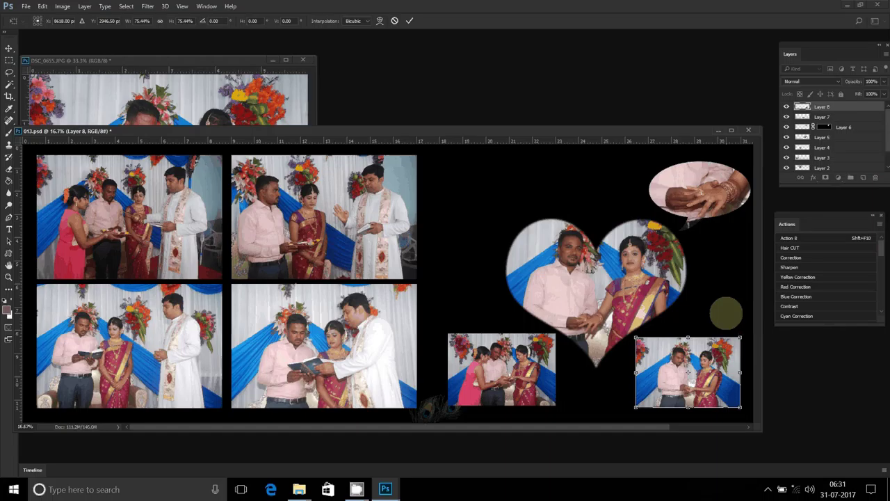
pyautogui.click(206, 117)
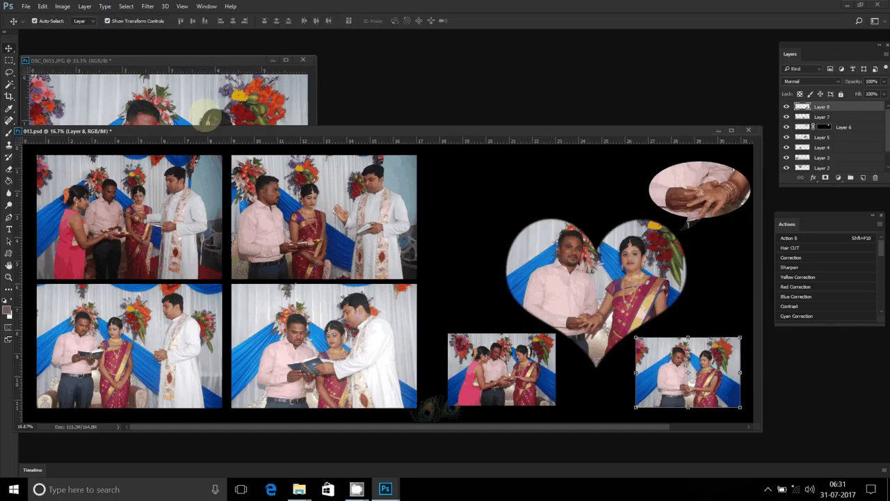
# Step: Close DSC_0655 unsaved, move it into Delete s, and open DSC_0658 in Photoshop
pyautogui.hotkey('ctrl', 'w')
pyautogui.press('n')
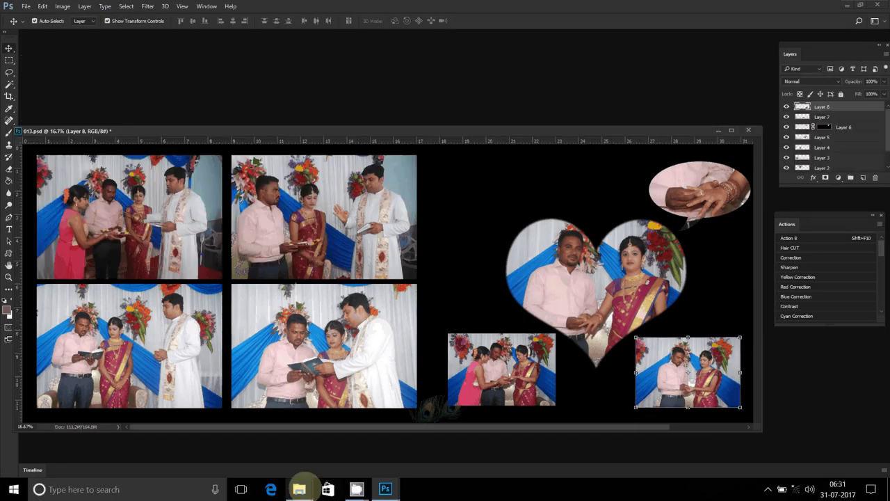
pyautogui.click(299, 488)
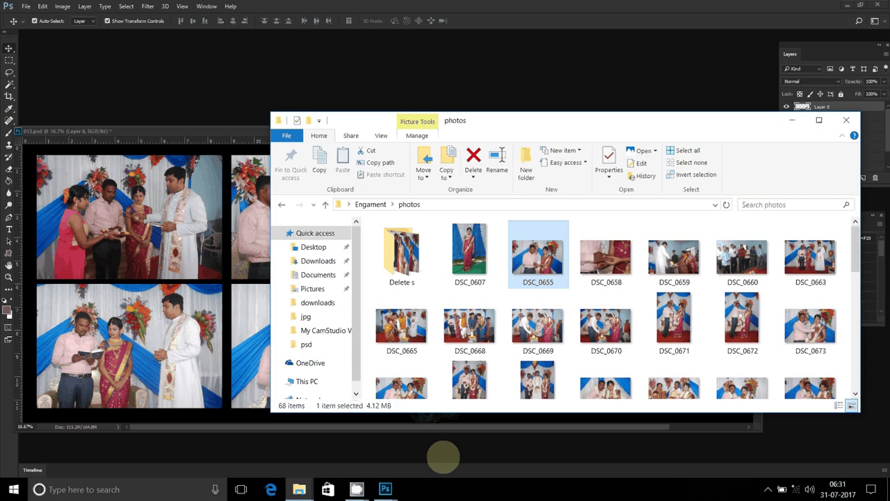
pyautogui.moveTo(538, 256); pyautogui.dragTo(405, 273)
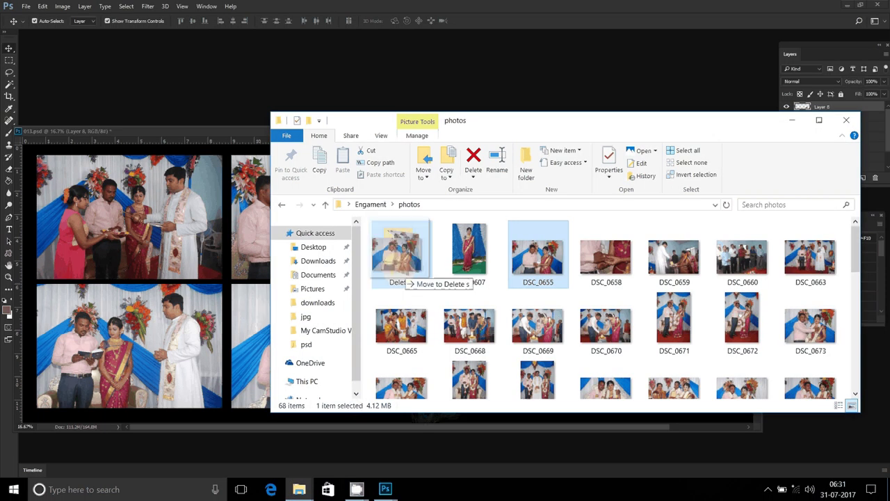
pyautogui.moveTo(538, 256)
pyautogui.mouseDown()
pyautogui.moveTo(421, 89)
pyautogui.moveTo(451, 35)
pyautogui.mouseUp()
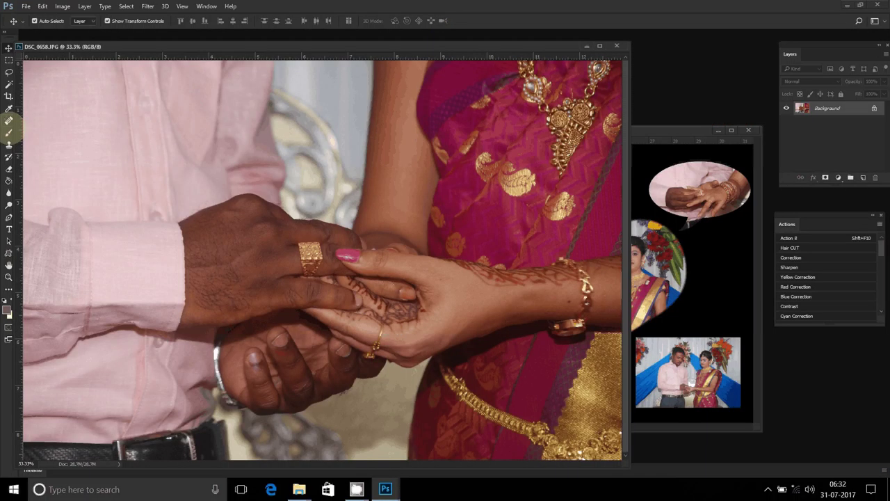
# Step: Select the Custom Shape tool and load the 9horses set from the shape picker's library menu
pyautogui.click(343, 43)
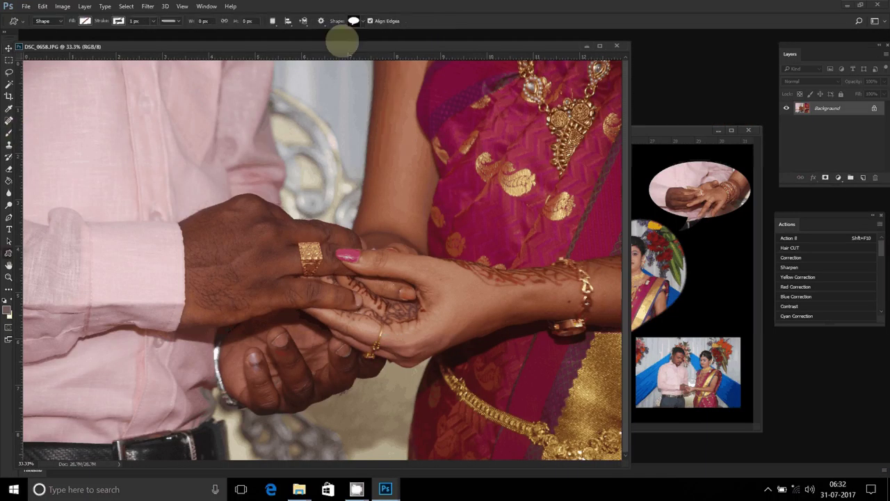
pyautogui.click(357, 21)
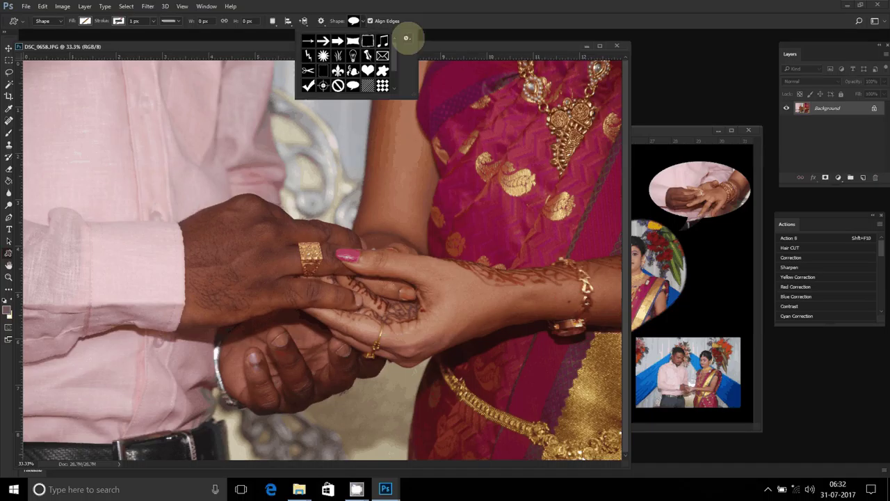
pyautogui.click(407, 37)
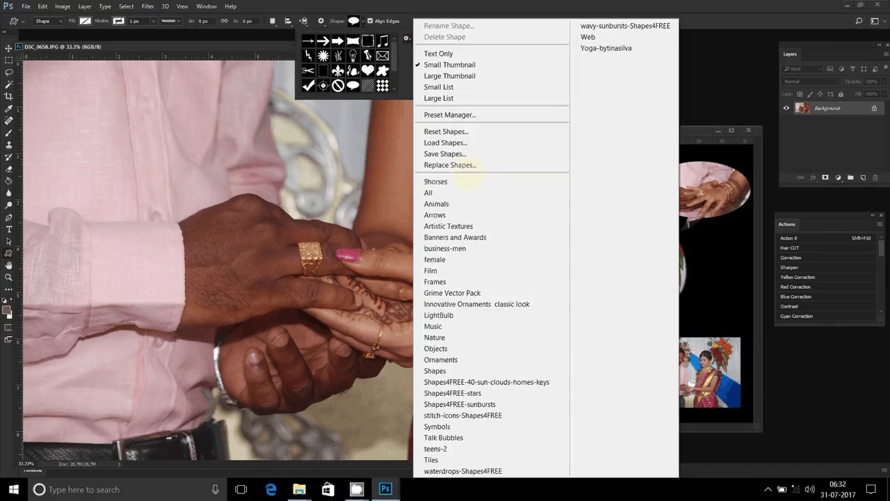
pyautogui.click(467, 181)
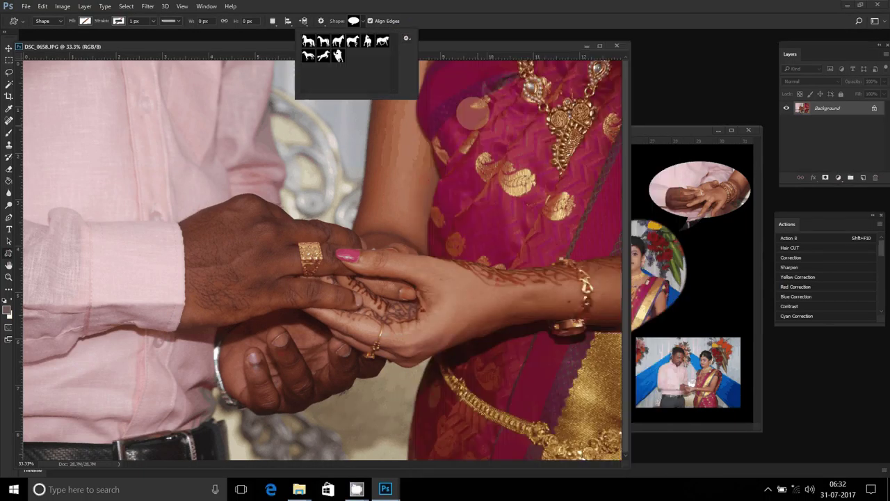
pyautogui.click(407, 38)
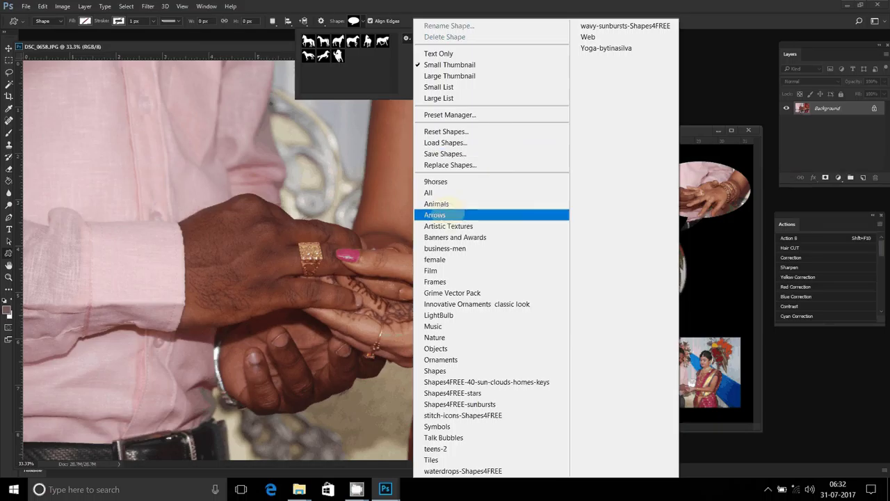
# Step: Try the Arrows, Artistic Textures, Banners and Awards, and business-men shape sets
pyautogui.click(437, 214)
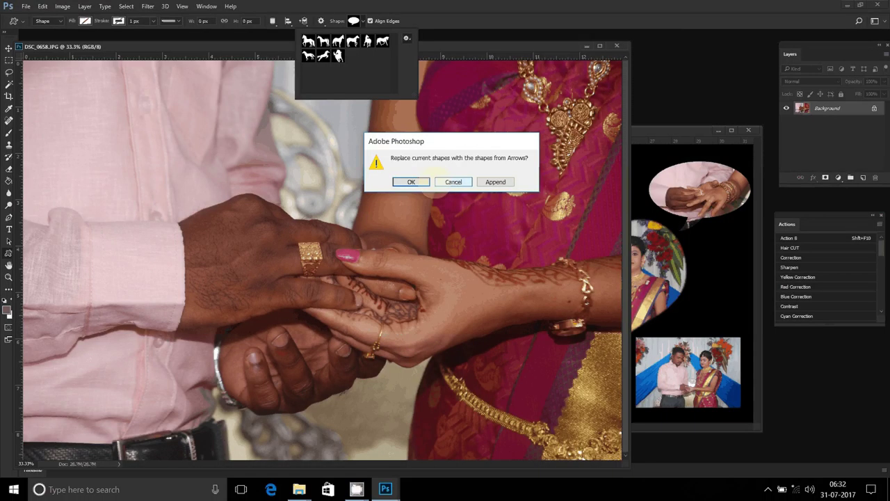
pyautogui.click(449, 181)
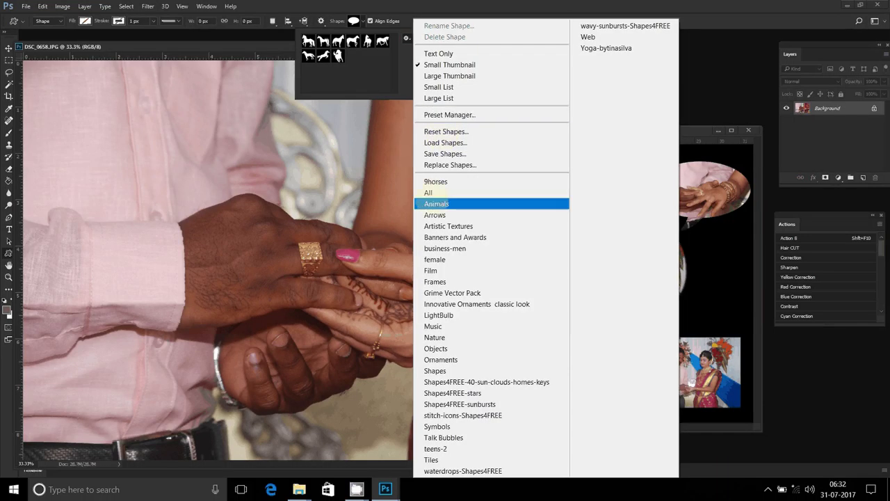
pyautogui.click(434, 215)
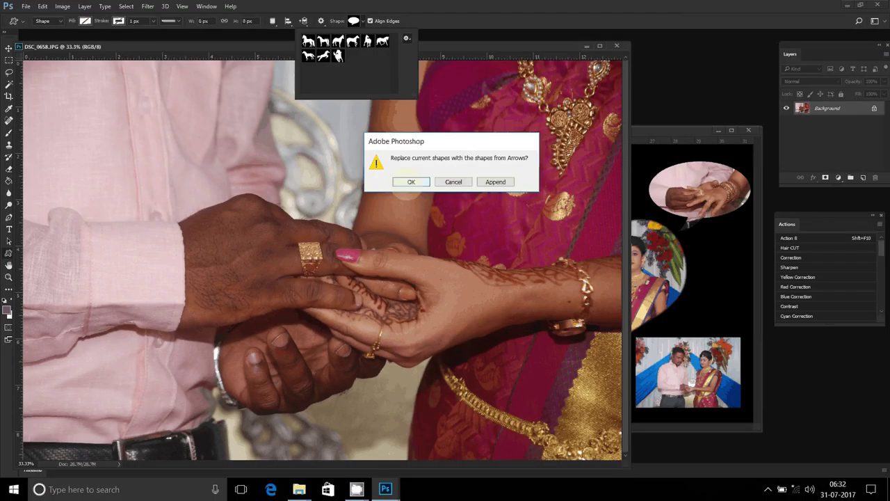
pyautogui.click(411, 182)
pyautogui.click(406, 37)
pyautogui.click(470, 228)
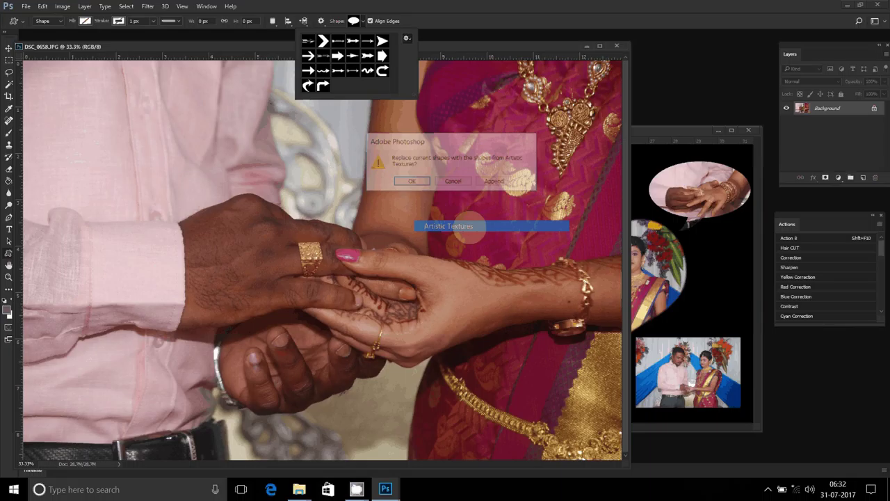
pyautogui.click(412, 181)
pyautogui.click(406, 37)
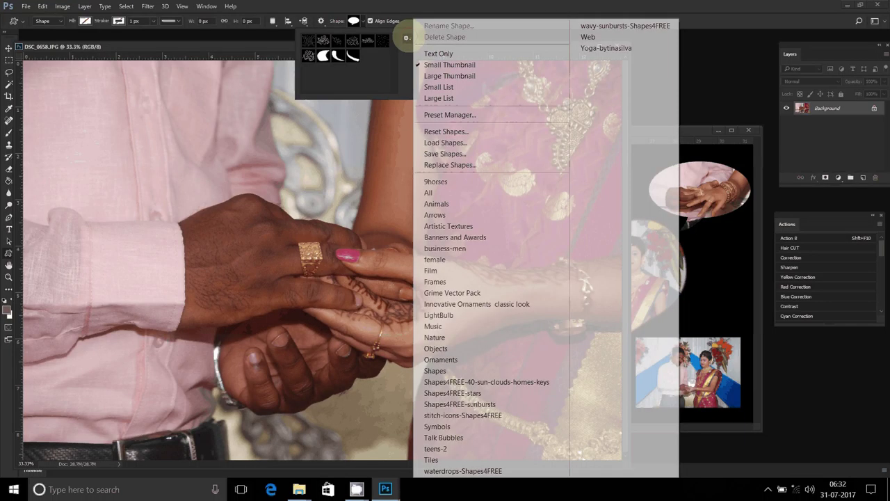
pyautogui.click(459, 238)
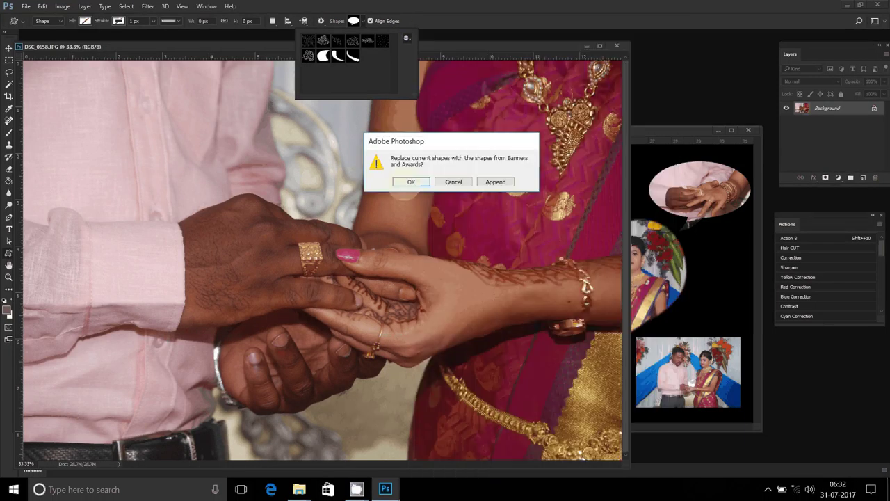
pyautogui.click(411, 182)
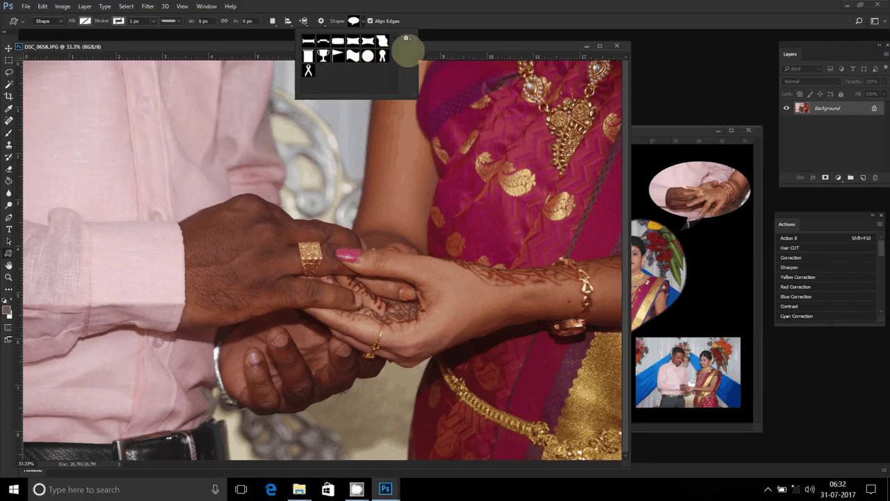
pyautogui.click(407, 38)
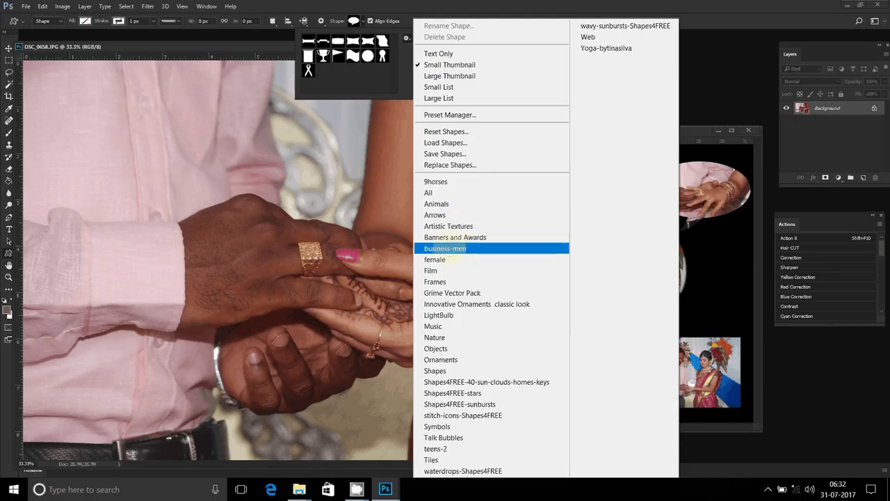
pyautogui.click(453, 249)
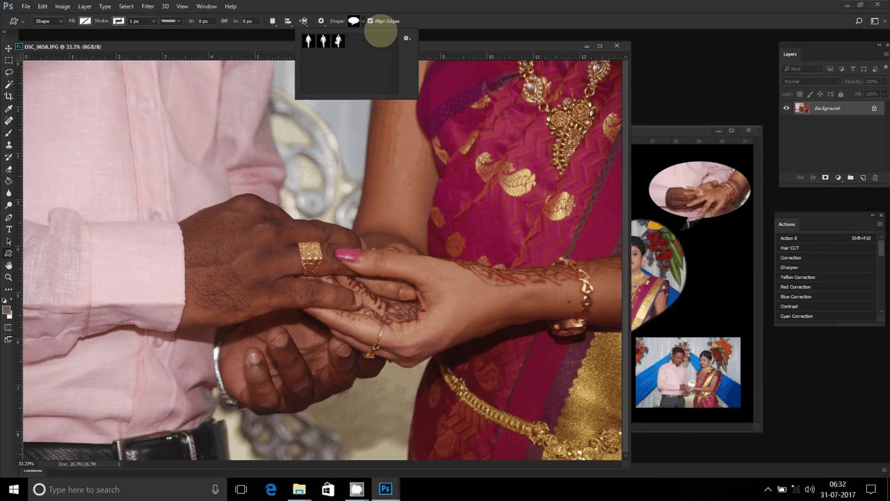
# Step: Try the female, Frames and Film shape sets in turn
pyautogui.click(407, 38)
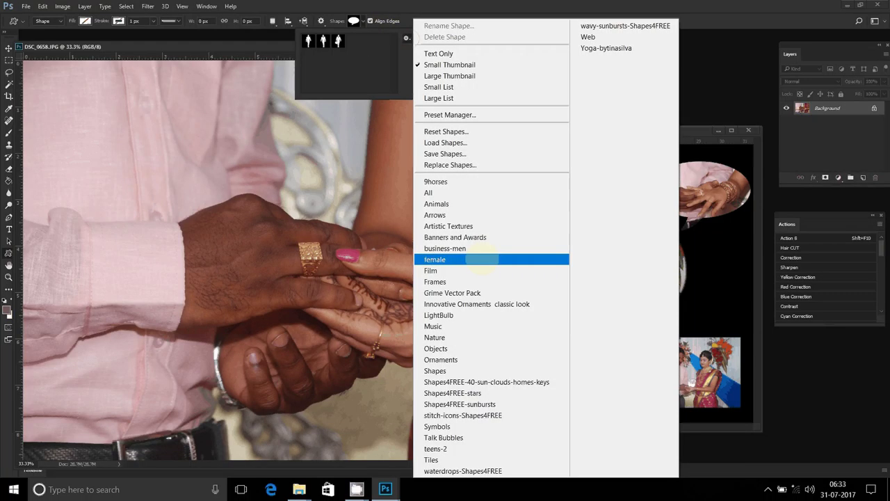
pyautogui.click(481, 259)
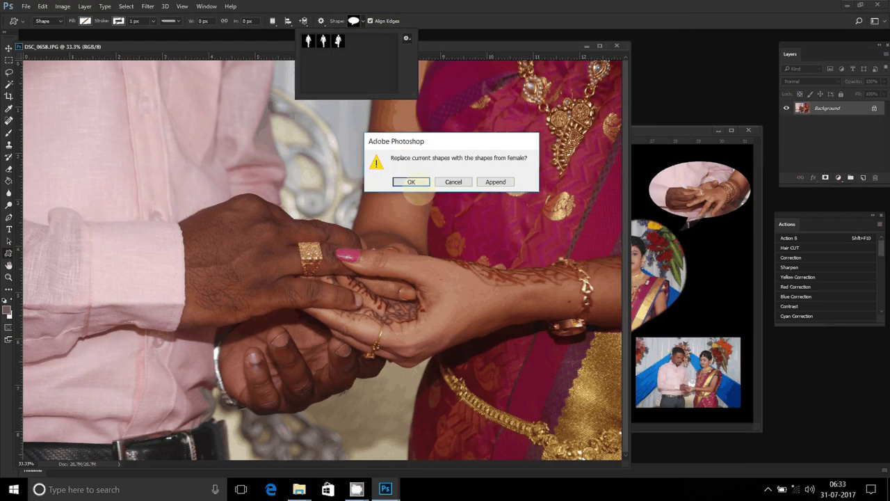
pyautogui.click(411, 181)
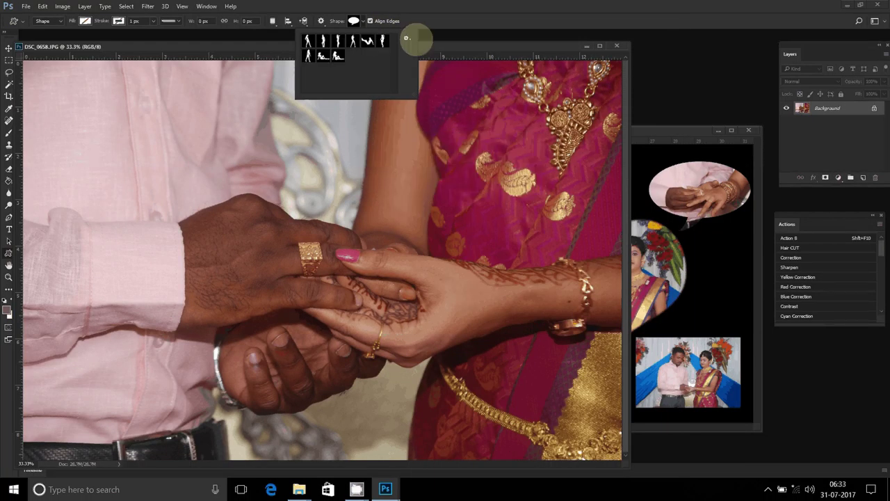
pyautogui.click(406, 38)
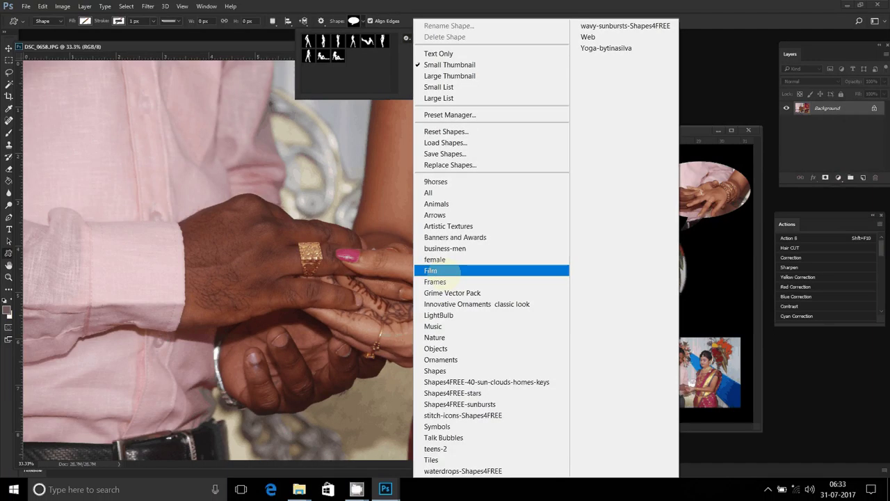
pyautogui.click(439, 281)
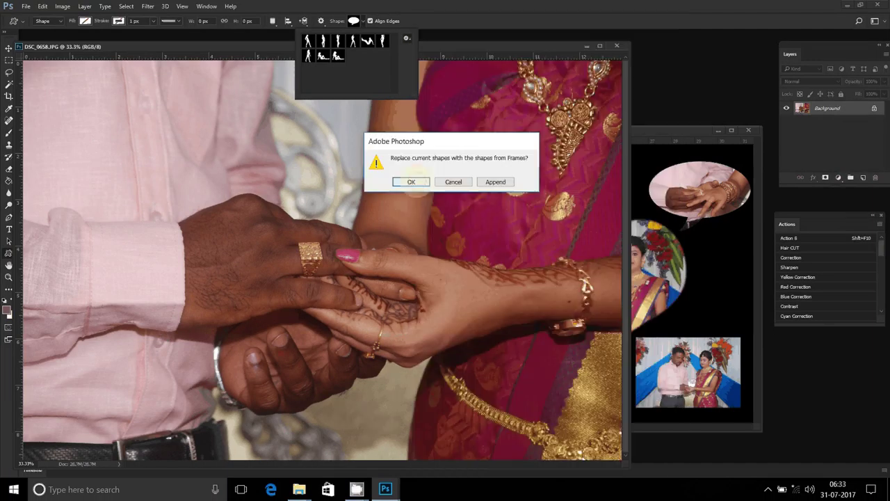
pyautogui.click(411, 182)
pyautogui.click(407, 38)
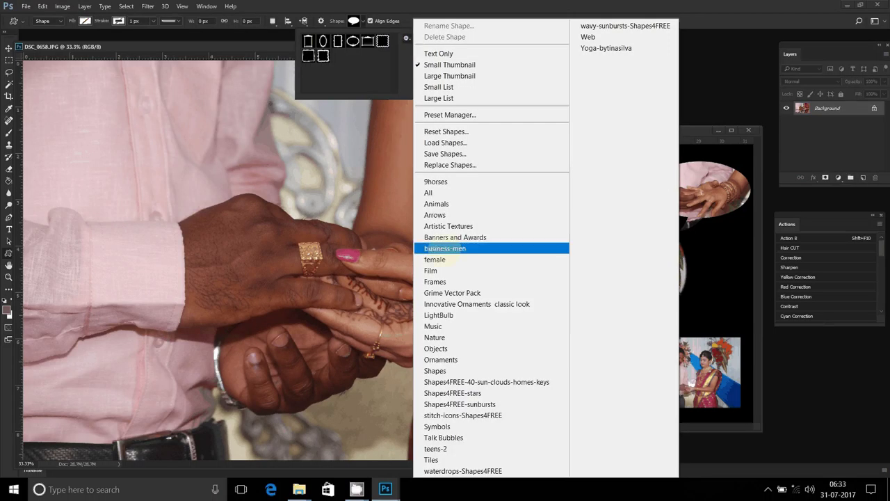
pyautogui.click(431, 270)
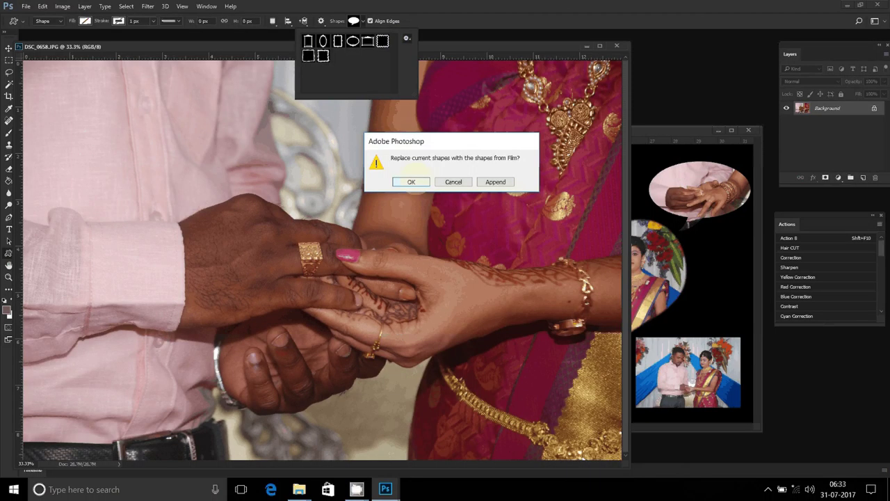
pyautogui.click(411, 181)
# Step: Load the Grime Vector Pack shapes and choose the grungy circle shape
pyautogui.click(407, 38)
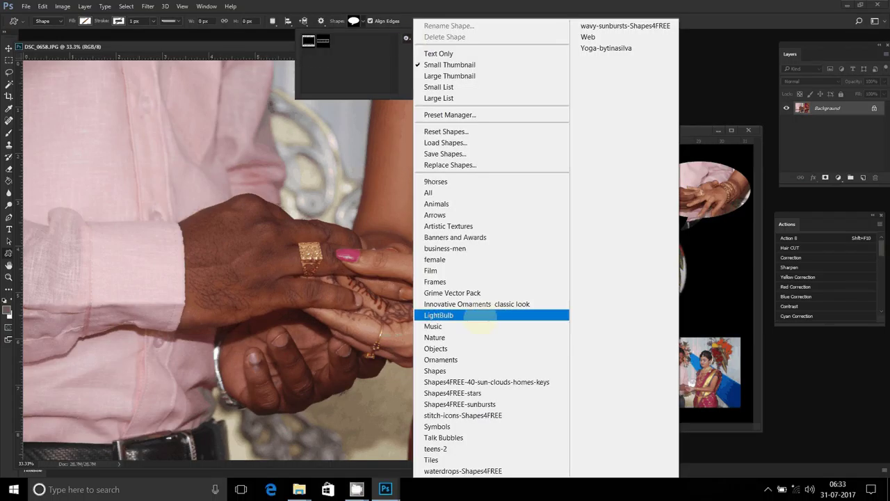
pyautogui.click(452, 293)
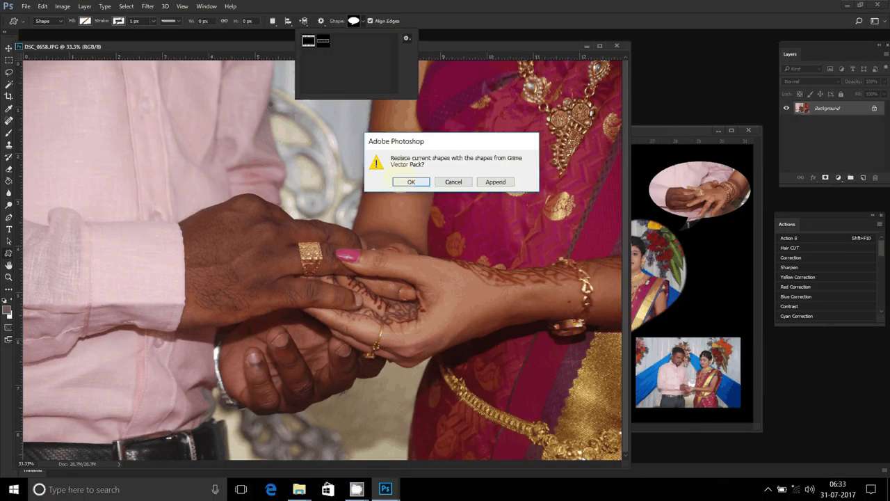
pyautogui.click(411, 182)
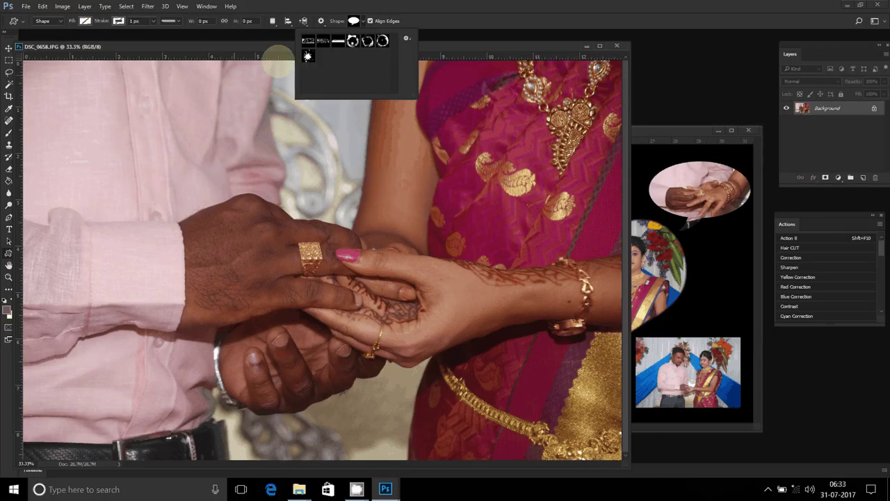
pyautogui.click(352, 41)
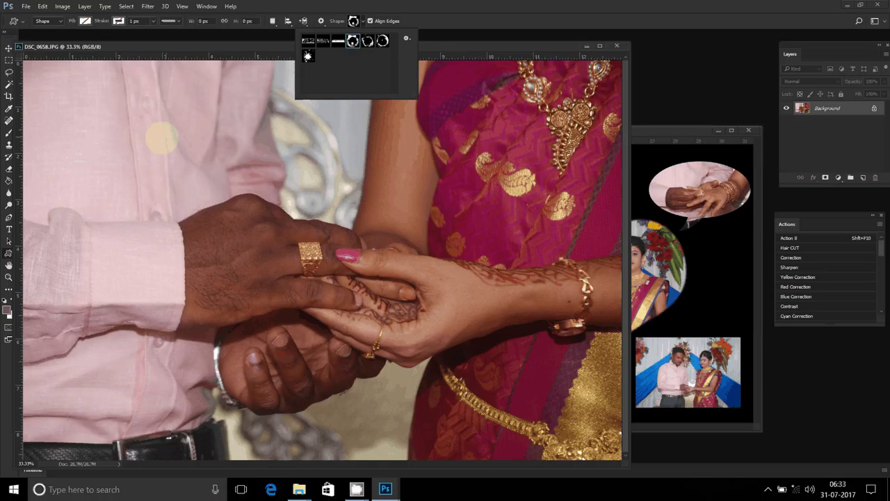
pyautogui.click(360, 129)
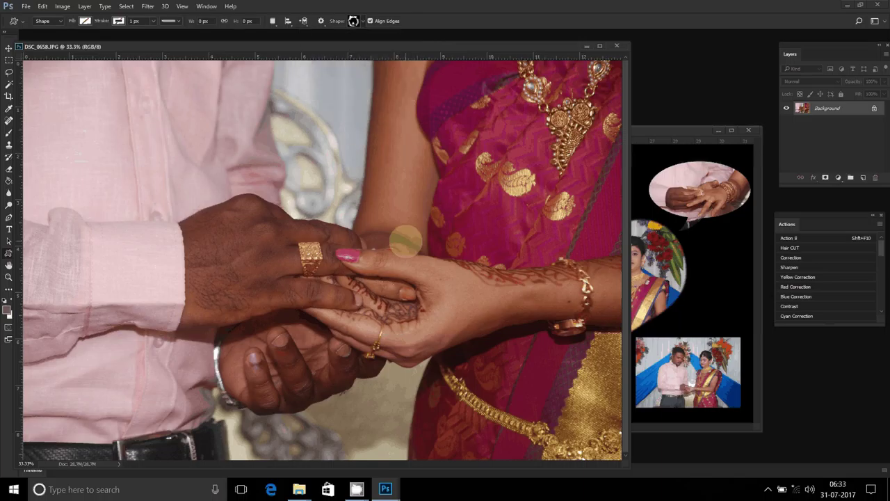
# Step: Draw the grunge ring shape over the hands photo, cancelling Define Custom Shape
pyautogui.scroll(-3, 405, 241)
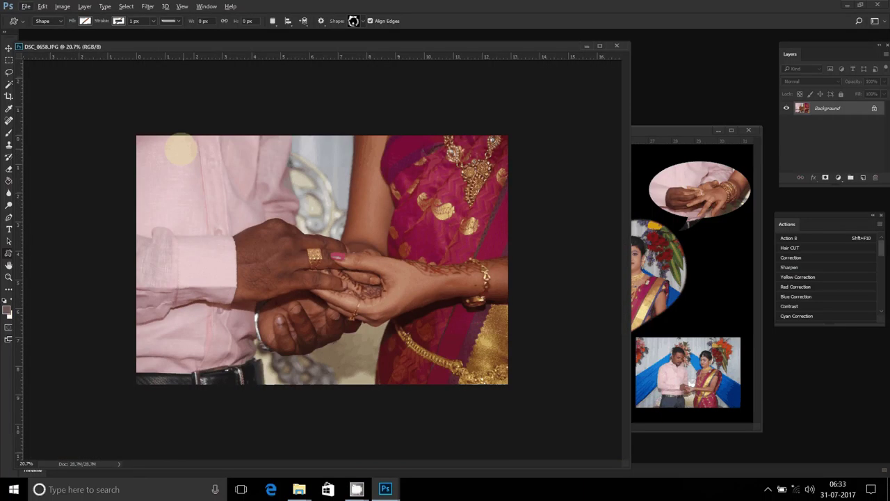
pyautogui.moveTo(181, 149)
pyautogui.mouseDown()
pyautogui.moveTo(358, 297)
pyautogui.moveTo(504, 397)
pyautogui.moveTo(499, 380)
pyautogui.mouseUp()
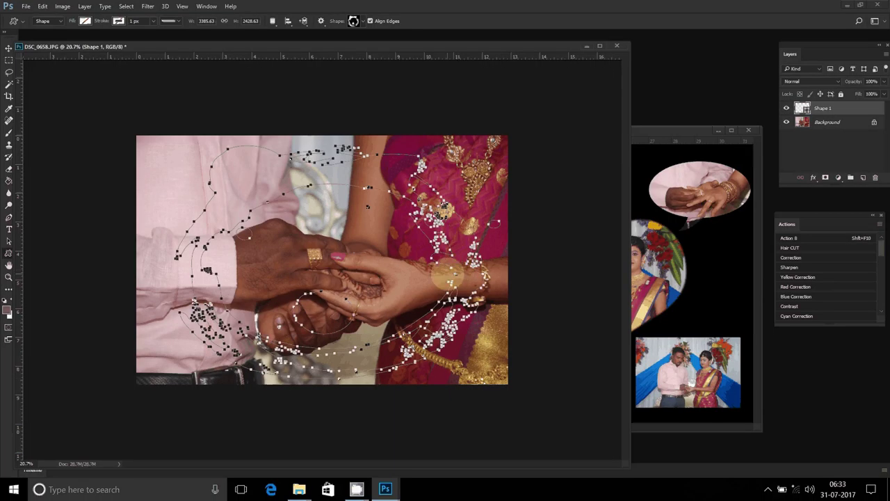
pyautogui.rightClick(446, 236)
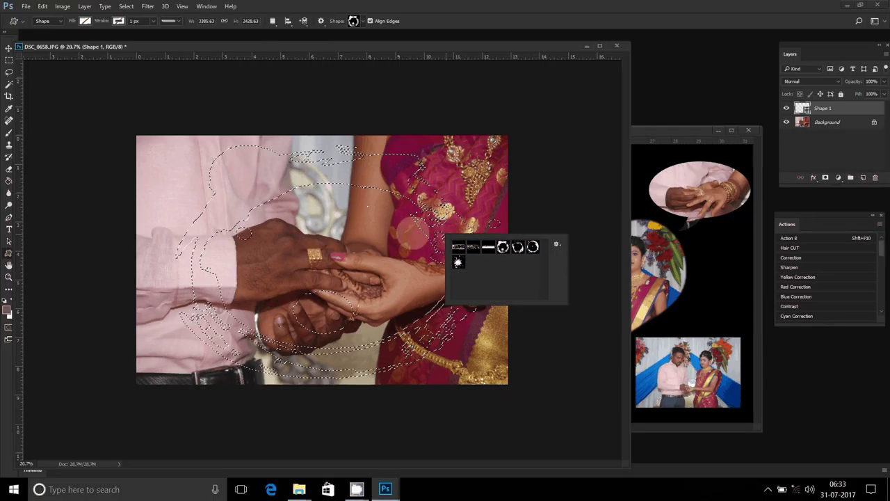
pyautogui.click(412, 231)
pyautogui.click(473, 202)
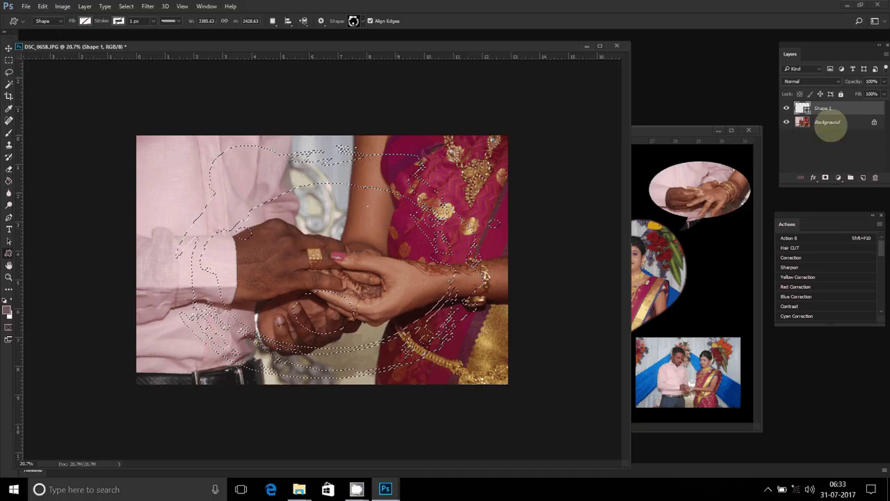
# Step: Copy the ring area of the Background to a new layer, then flatten the image
pyautogui.click(828, 124)
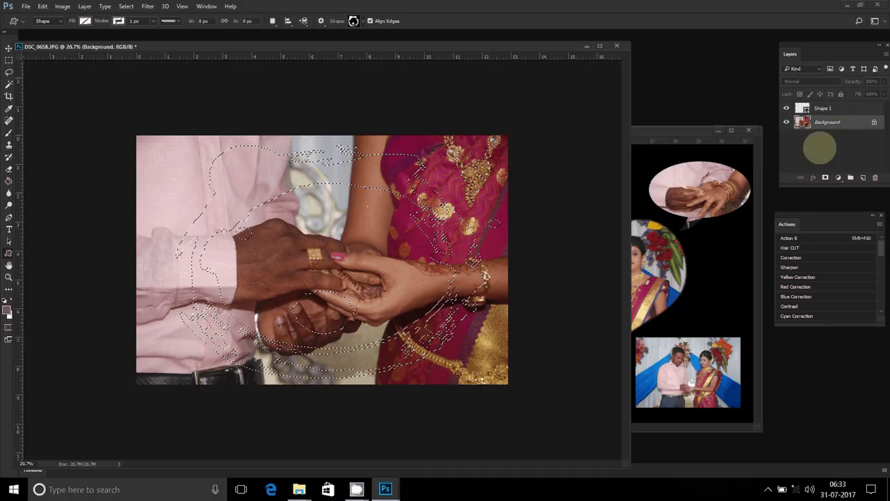
pyautogui.hotkey('ctrl', 'j')
pyautogui.click(786, 136)
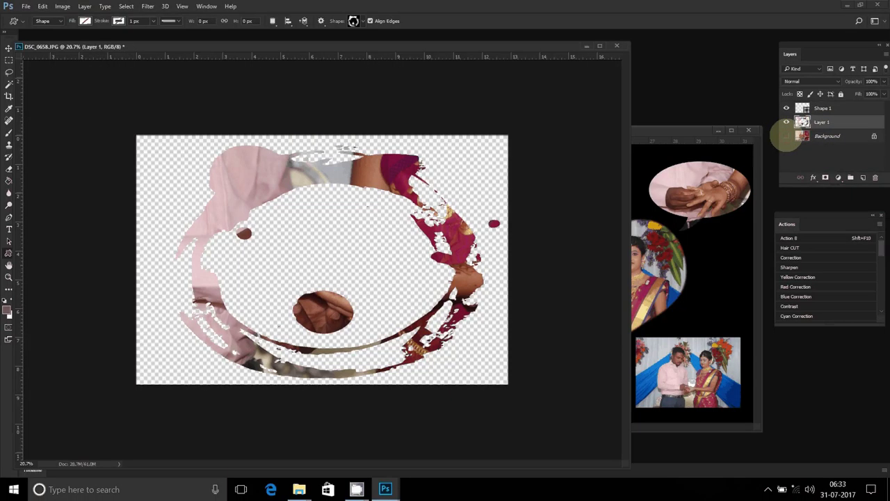
pyautogui.click(787, 136)
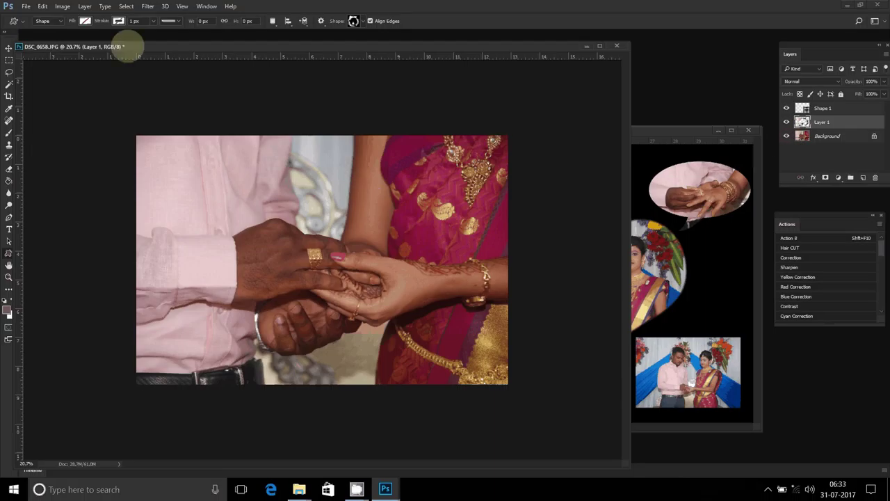
pyautogui.click(84, 6)
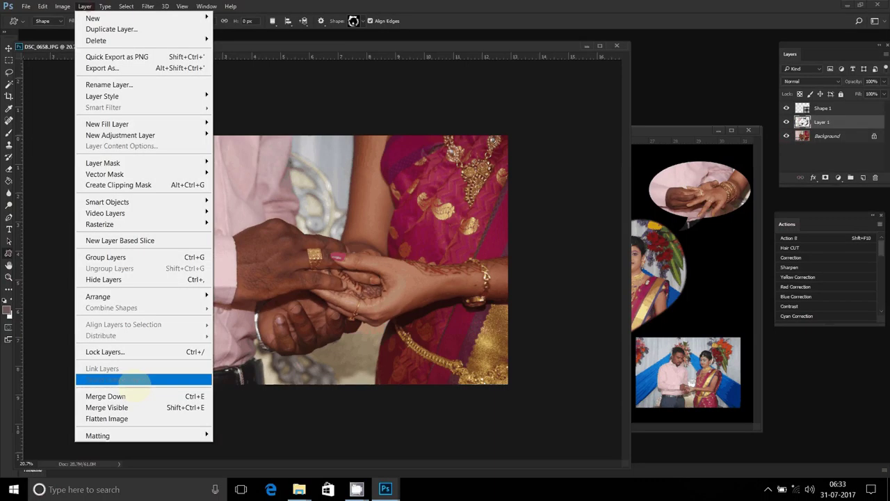
pyautogui.click(106, 418)
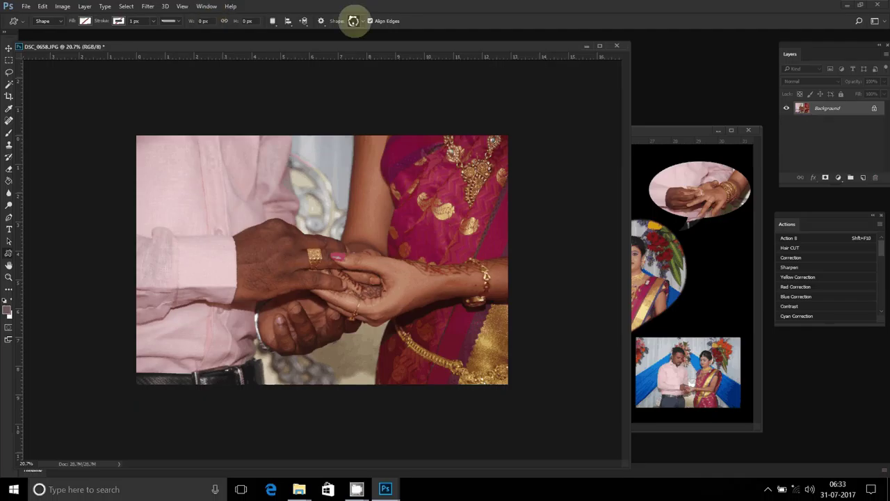
# Step: Try the Objects and Ornaments shape sets in the shape picker
pyautogui.click(353, 21)
pyautogui.click(407, 37)
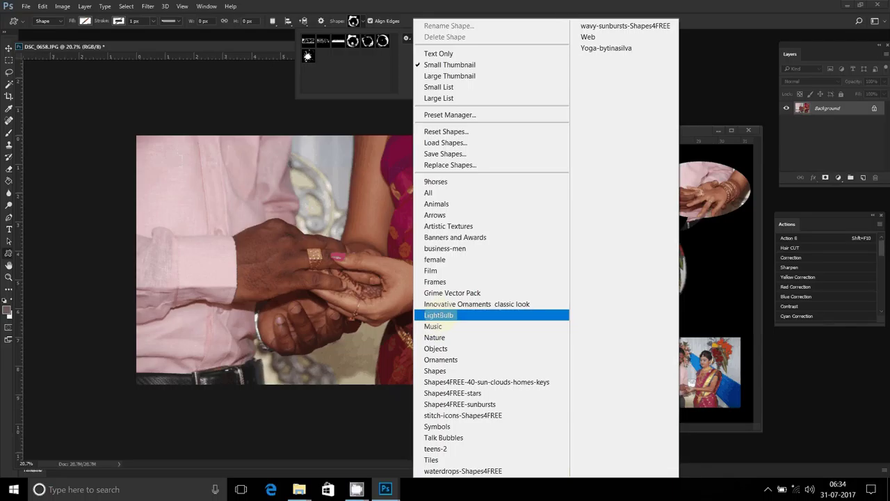
pyautogui.click(435, 348)
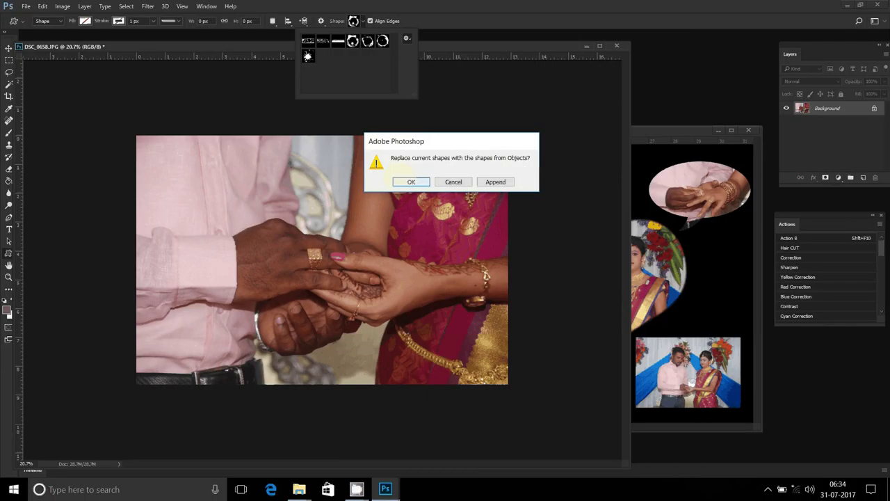
pyautogui.click(407, 181)
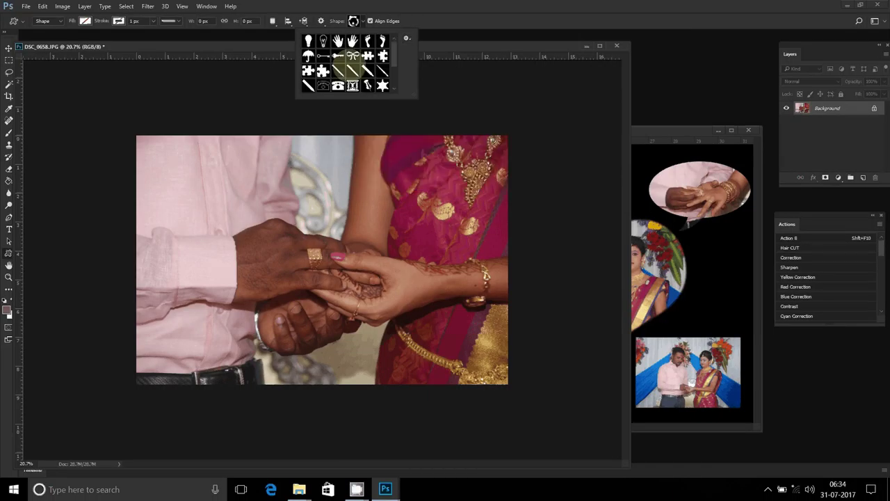
pyautogui.scroll(-2, 339, 70)
pyautogui.scroll(-1, 337, 78)
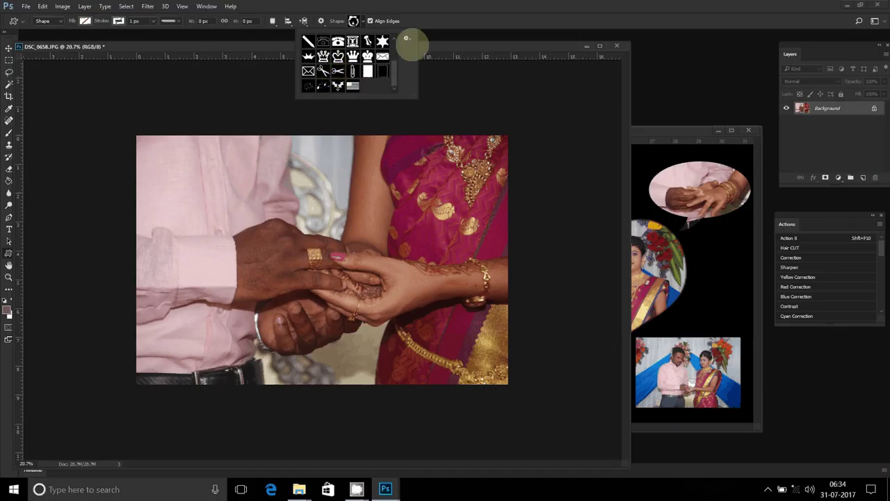
pyautogui.click(407, 38)
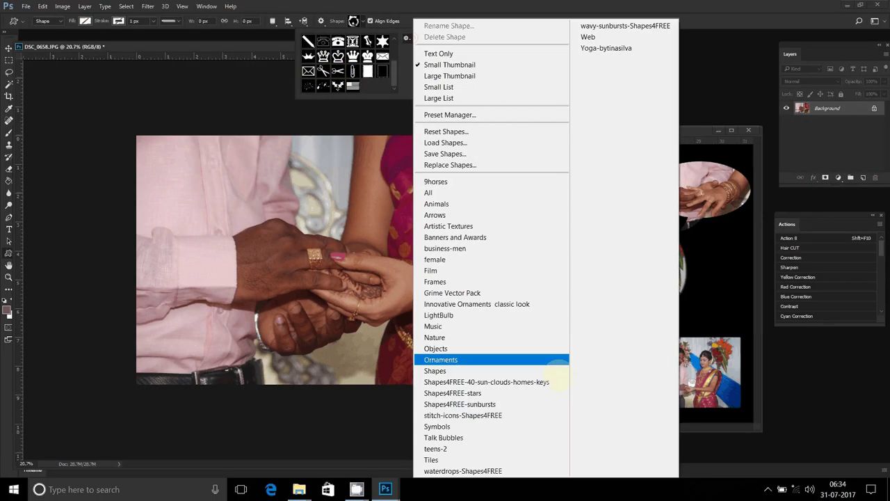
pyautogui.click(549, 360)
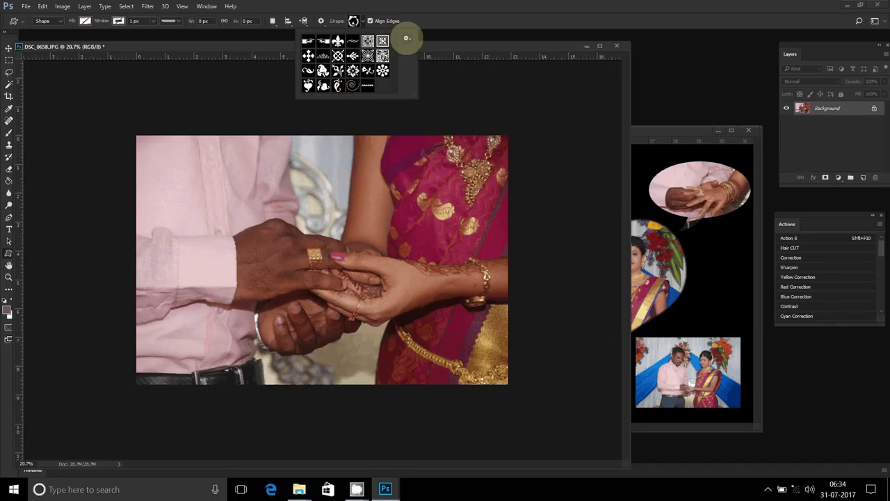
# Step: Replace them with the default Shapes set and pick the scalloped circle shape
pyautogui.click(406, 37)
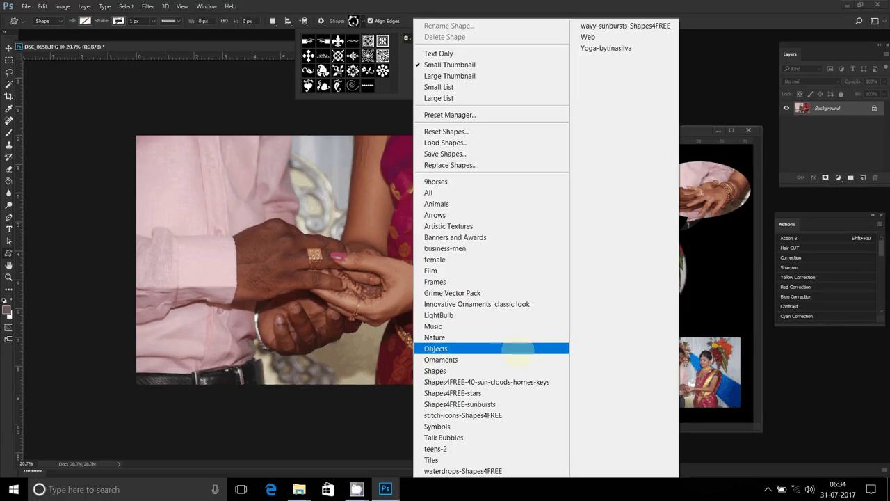
pyautogui.click(487, 371)
pyautogui.click(411, 182)
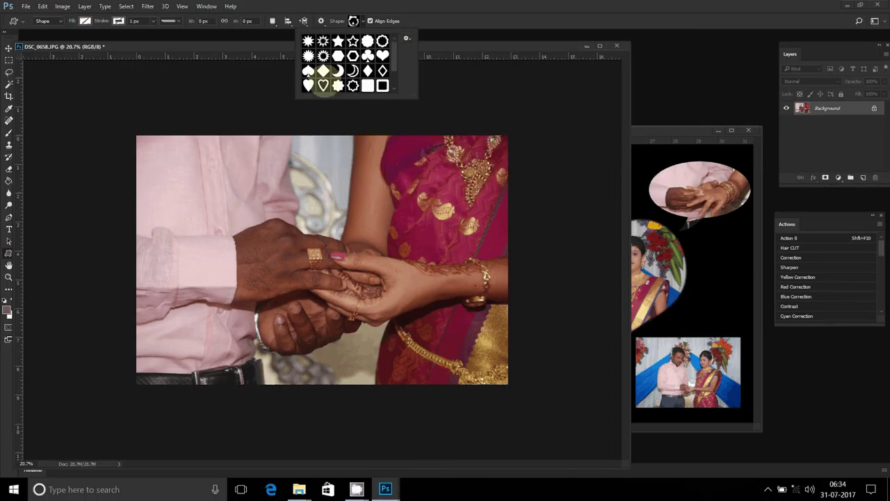
pyautogui.click(367, 41)
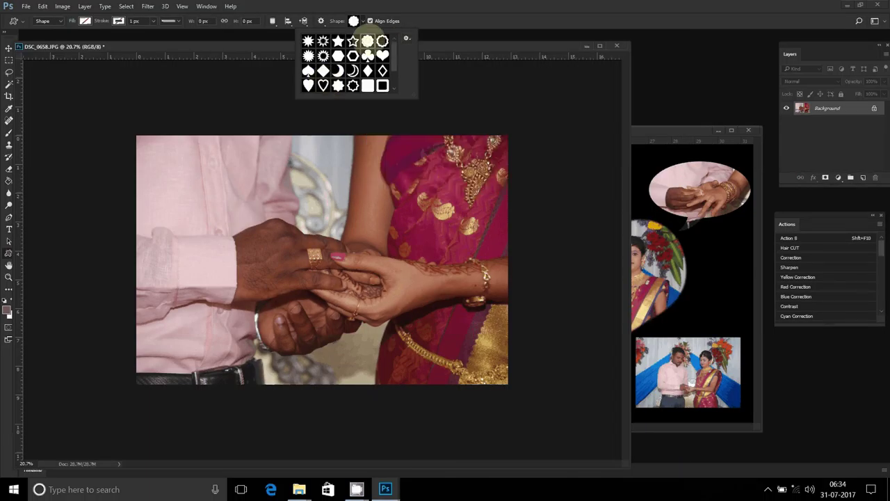
# Step: Draw a first scalloped cloud outline over the hands photo
pyautogui.moveTo(147, 139)
pyautogui.mouseDown()
pyautogui.moveTo(168, 169)
pyautogui.moveTo(495, 387)
pyautogui.mouseUp()
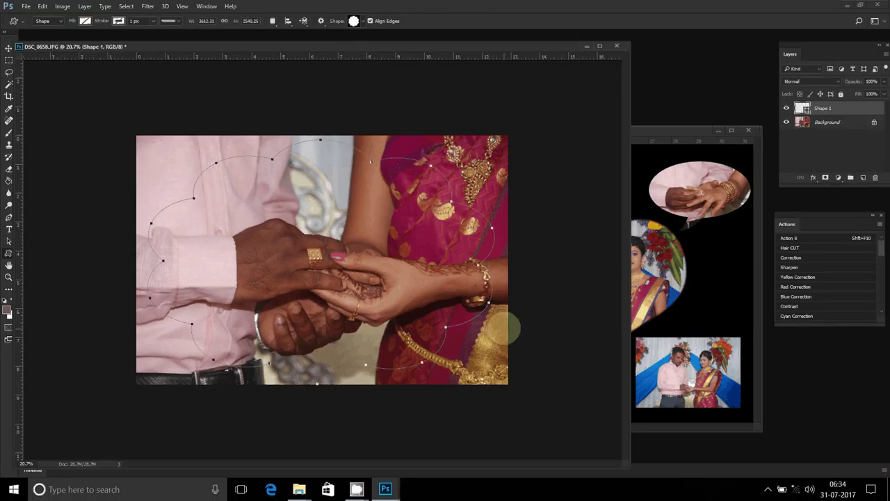
pyautogui.rightClick(369, 203)
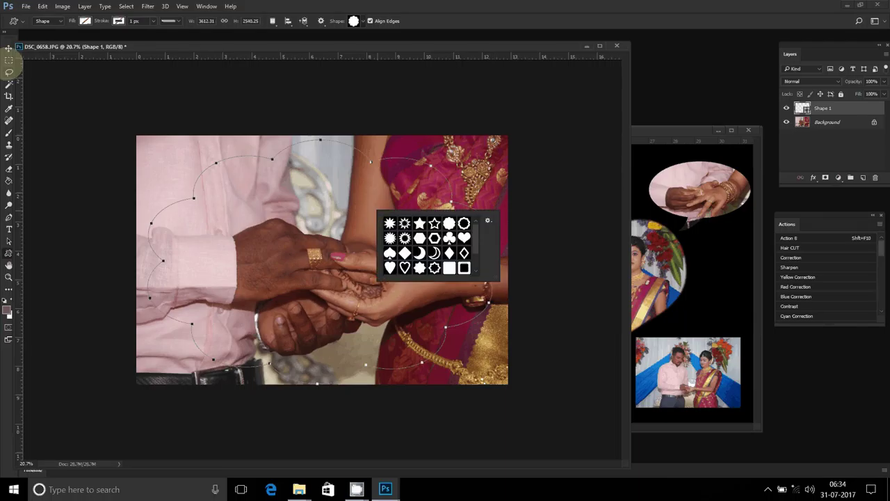
pyautogui.click(9, 61)
# Step: Delete that cloud layer and redraw a larger cloud over the joined hands
pyautogui.press('Delete')
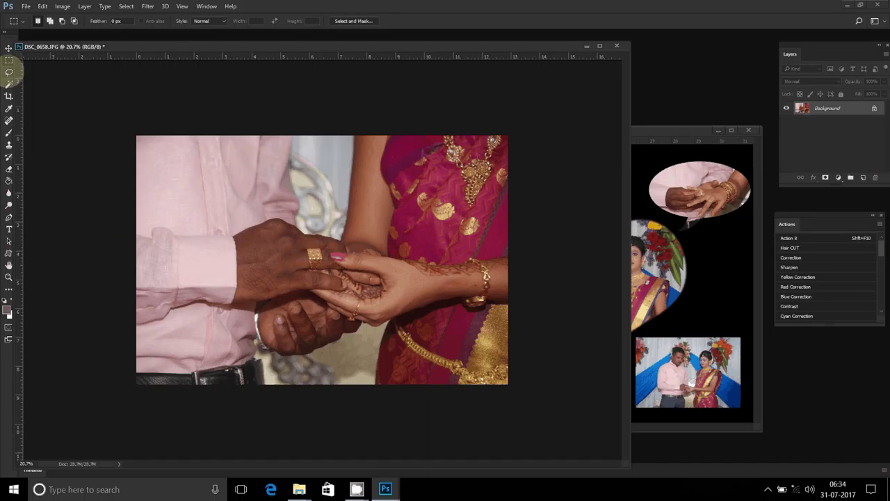
pyautogui.click(9, 253)
pyautogui.moveTo(147, 150)
pyautogui.mouseDown()
pyautogui.moveTo(178, 192)
pyautogui.moveTo(495, 373)
pyautogui.mouseUp()
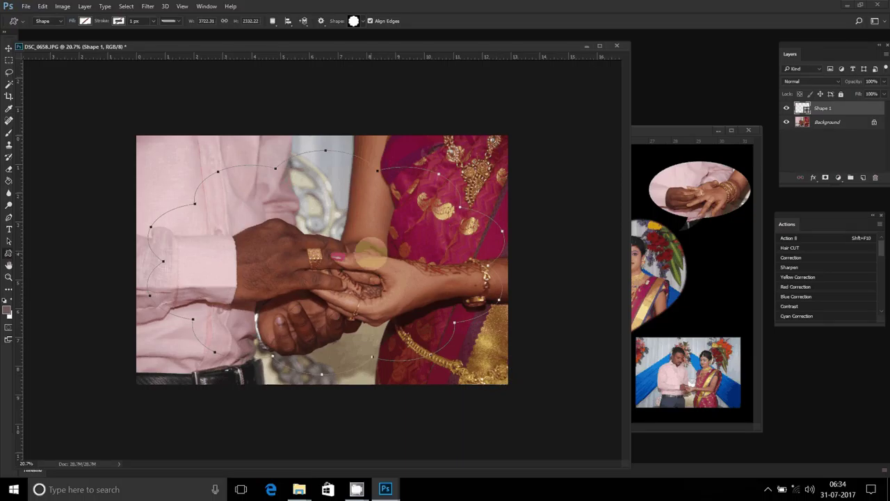
# Step: Turn the cloud path into a selection feathered by 9 pixels
pyautogui.press('p')
pyautogui.rightClick(368, 273)
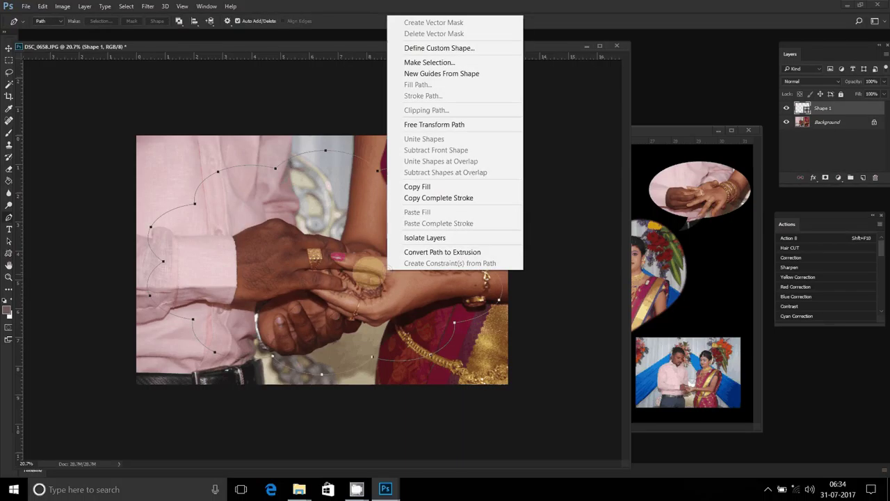
pyautogui.click(429, 62)
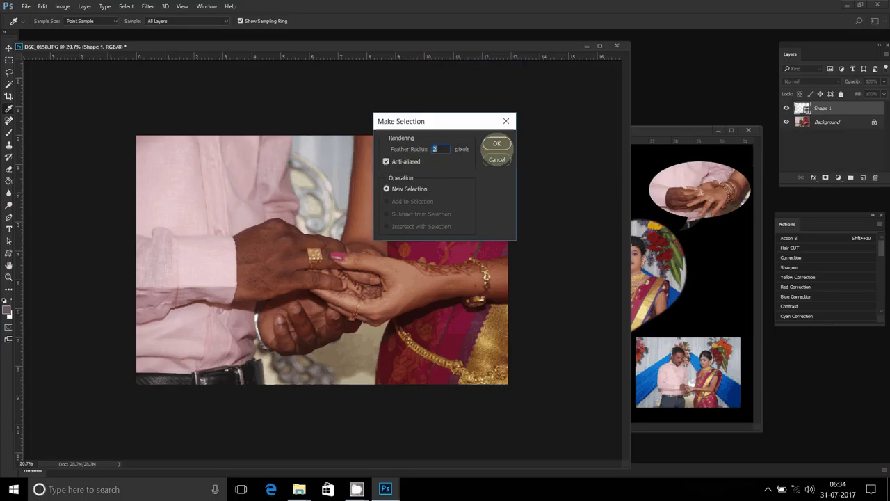
pyautogui.write('9')
pyautogui.click(497, 144)
# Step: Convert the Background layer into an ordinary layer named Layer 0
pyautogui.click(827, 123)
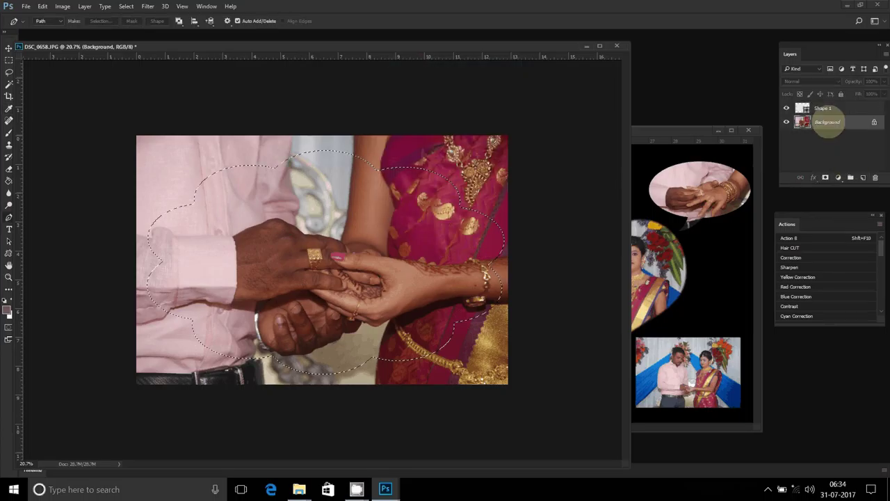
pyautogui.rightClick(827, 123)
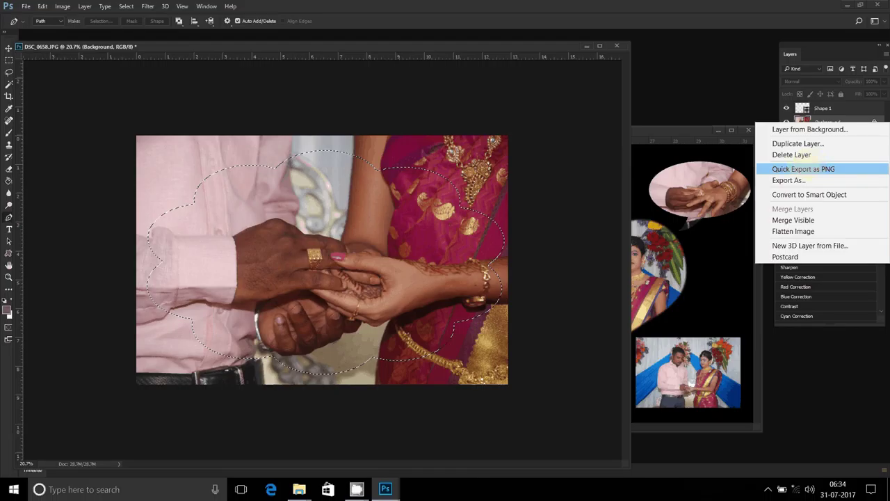
pyautogui.click(807, 129)
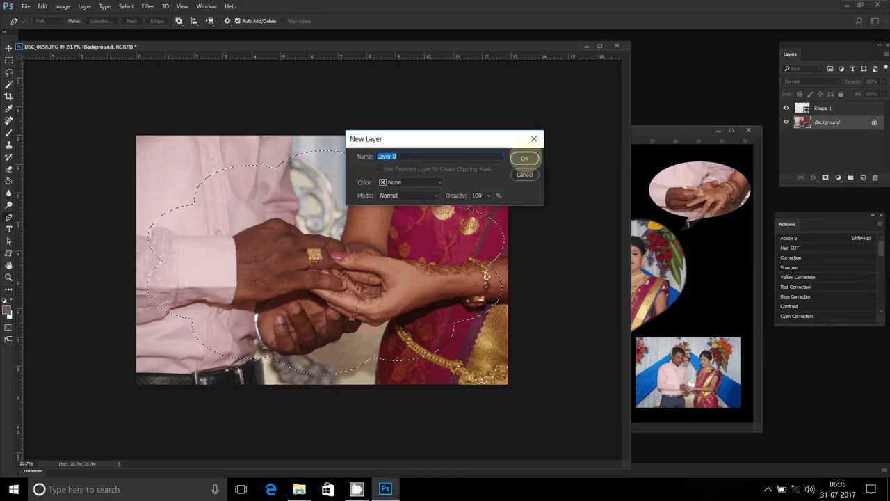
pyautogui.press('Return')
pyautogui.click(858, 128)
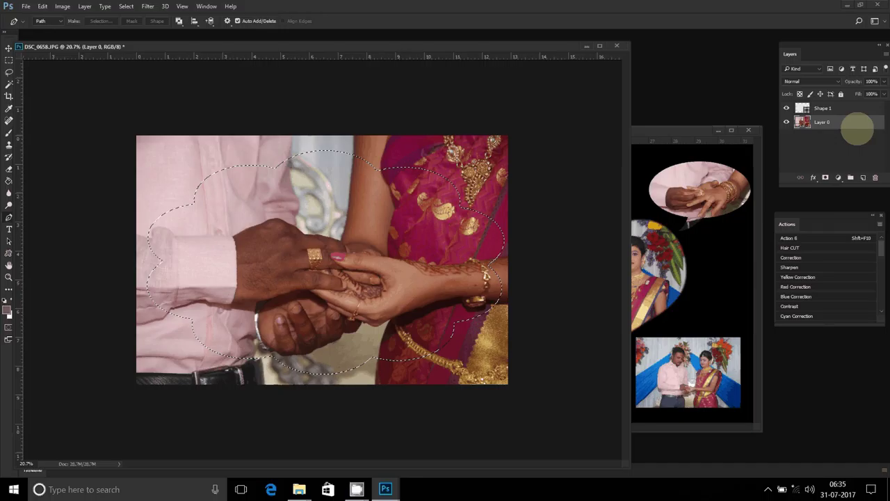
pyautogui.rightClick(858, 129)
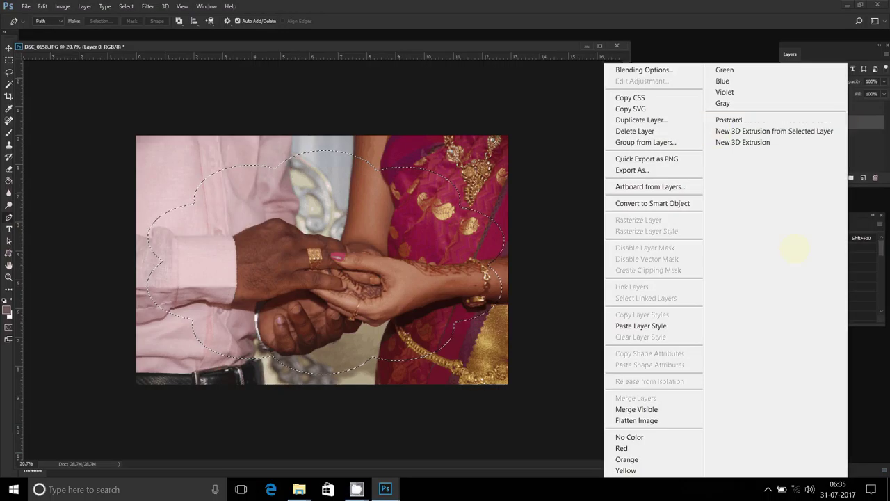
pyautogui.click(418, 73)
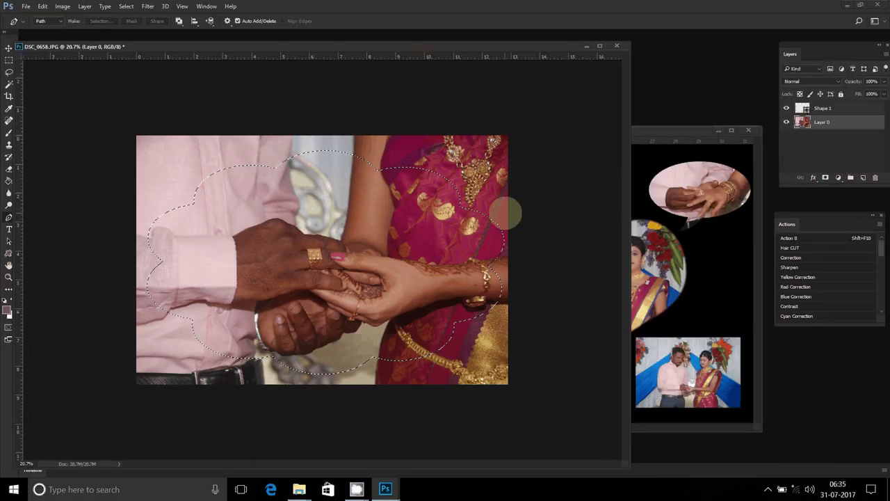
# Step: Copy the feathered cloud selection of the hands onto its own layer with Ctrl+J
pyautogui.hotkey('ctrl', 'j')
pyautogui.press('v')
pyautogui.click(716, 281)
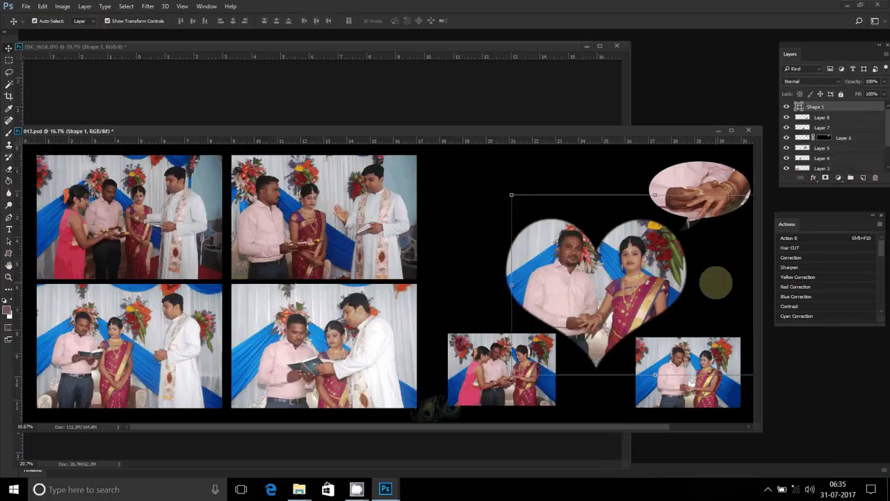
pyautogui.click(378, 88)
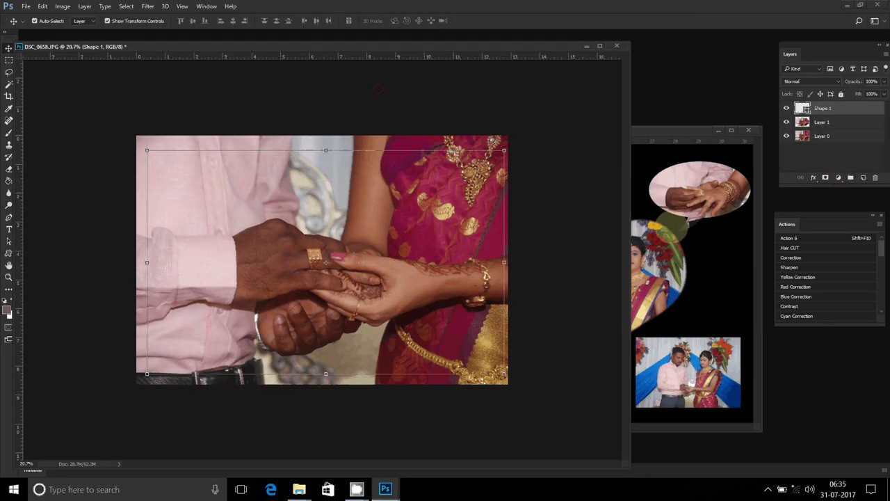
pyautogui.click(822, 121)
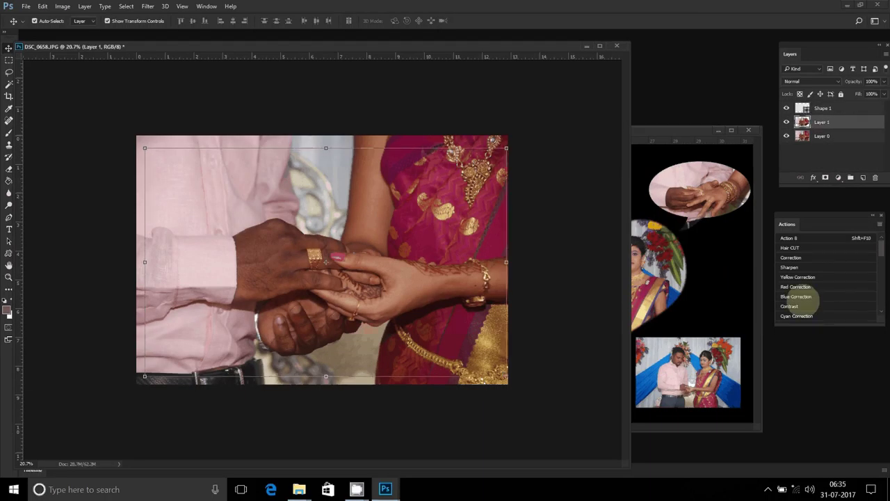
# Step: Delete the cloud shape layer and drag the hands cutout toward the album spread
pyautogui.hotkey('ctrl', 't')
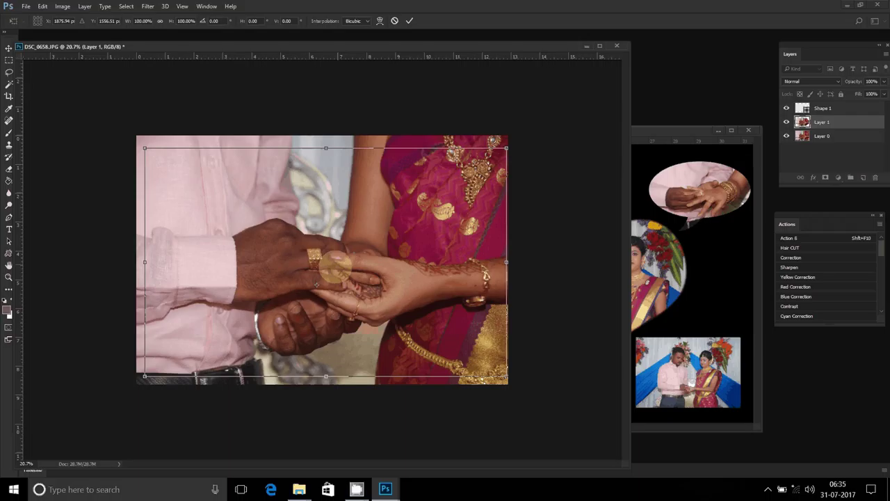
pyautogui.press('Return')
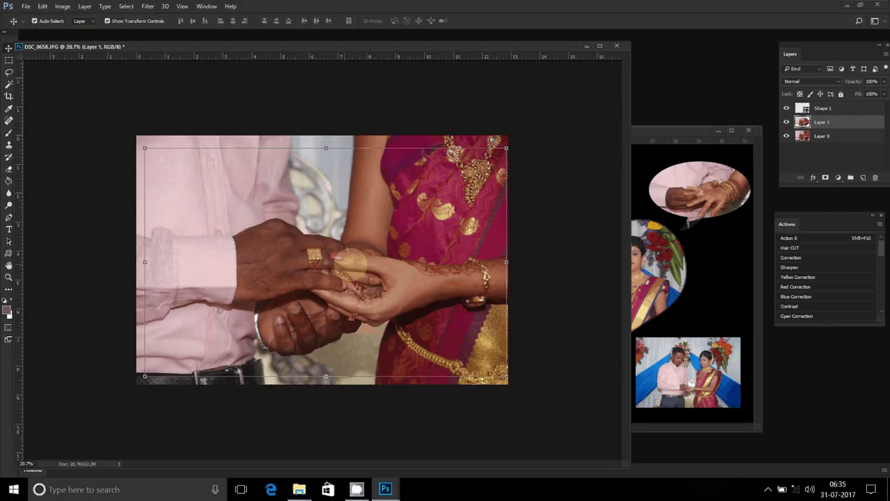
pyautogui.moveTo(434, 265); pyautogui.dragTo(341, 260)
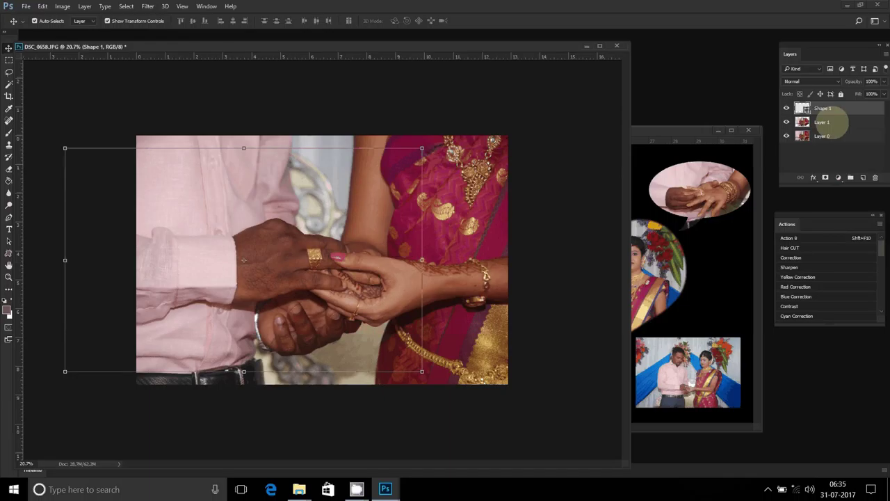
pyautogui.press('Delete')
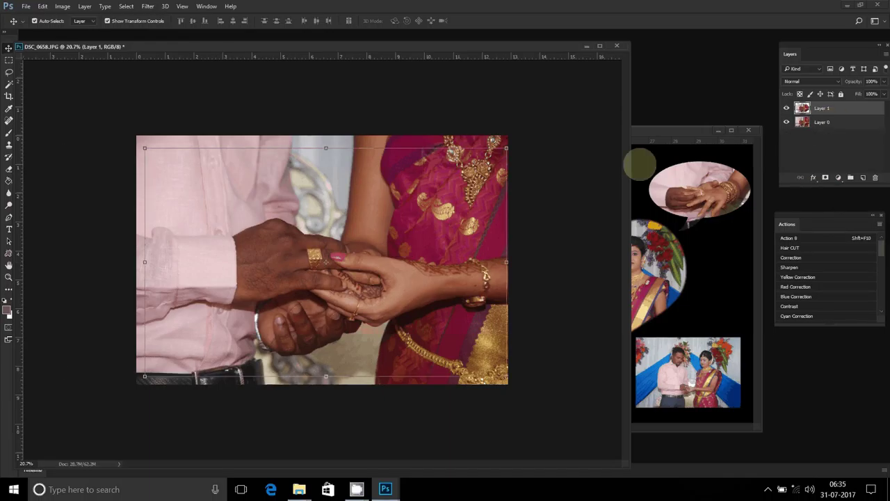
pyautogui.moveTo(639, 164); pyautogui.dragTo(694, 238)
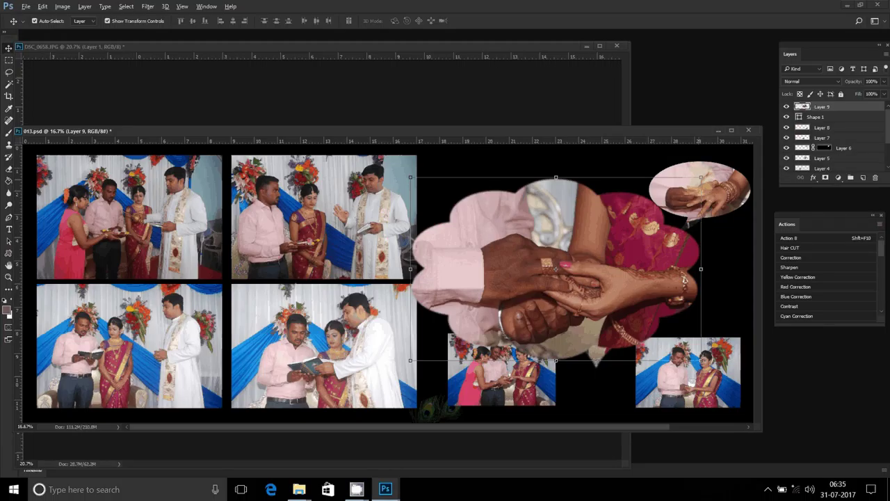
# Step: Shrink the hands cutout and position it above the heart's upper left
pyautogui.moveTo(700, 178); pyautogui.dragTo(623, 223)
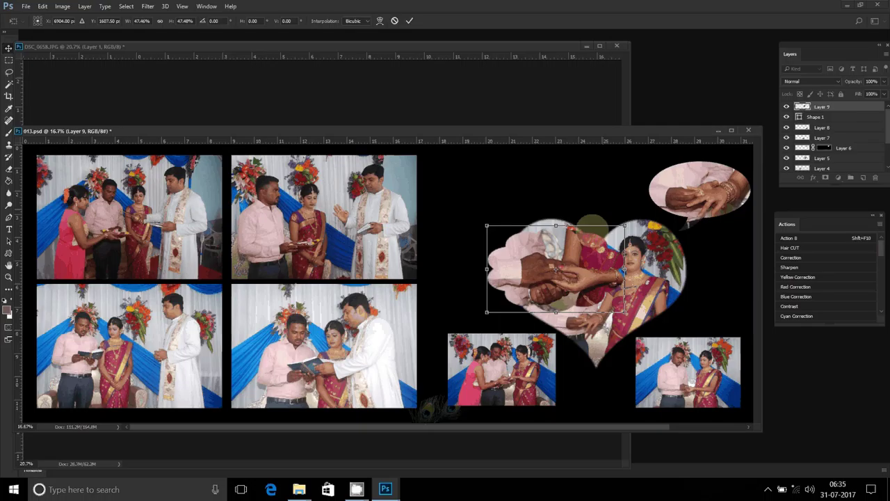
pyautogui.press('Return')
pyautogui.moveTo(555, 269); pyautogui.dragTo(495, 201)
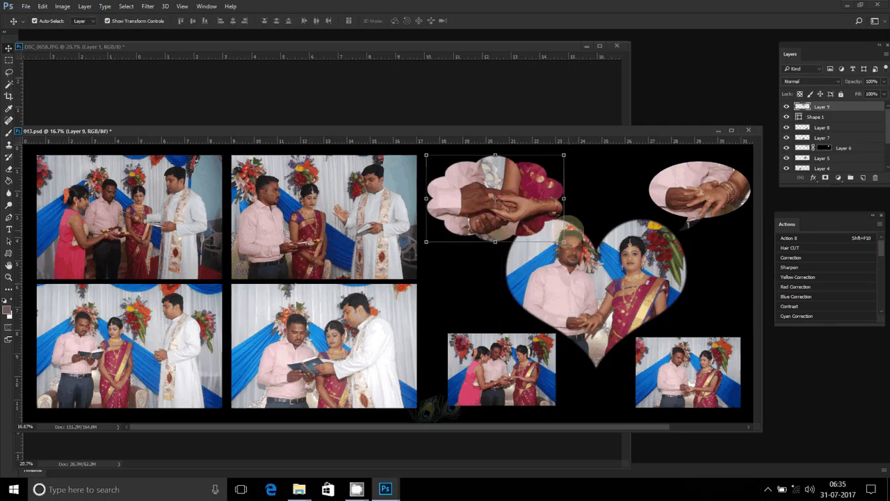
pyautogui.moveTo(564, 241); pyautogui.dragTo(550, 233)
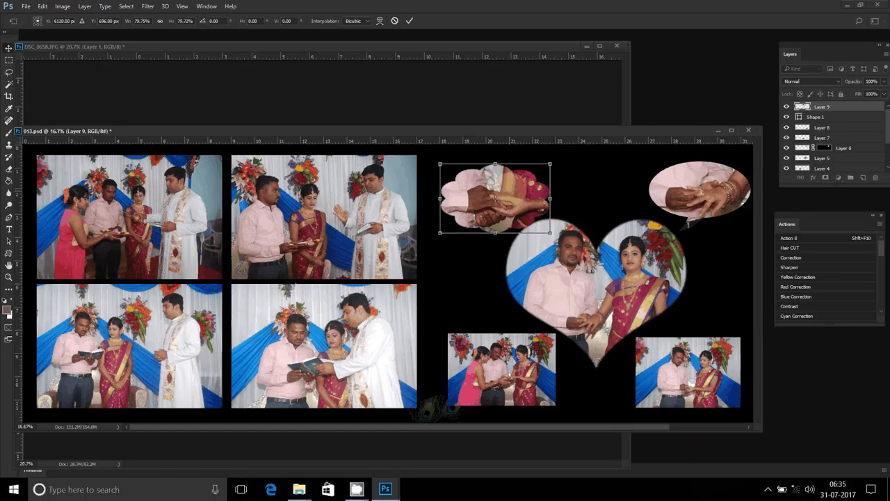
pyautogui.press('Return')
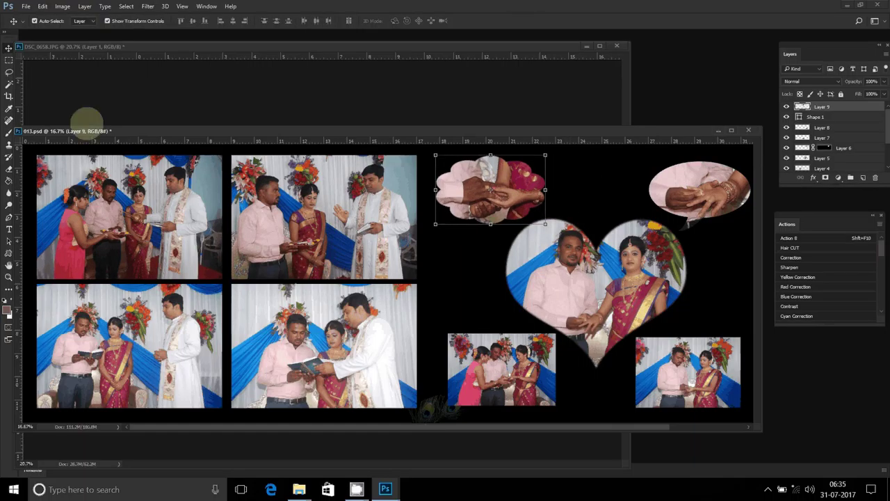
# Step: Close DSC_0658.JPG without saving changes
pyautogui.click(86, 123)
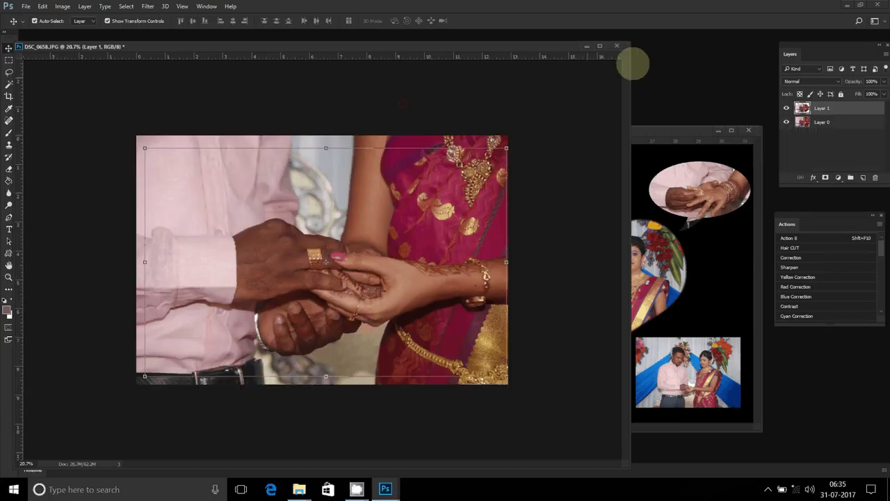
pyautogui.click(616, 46)
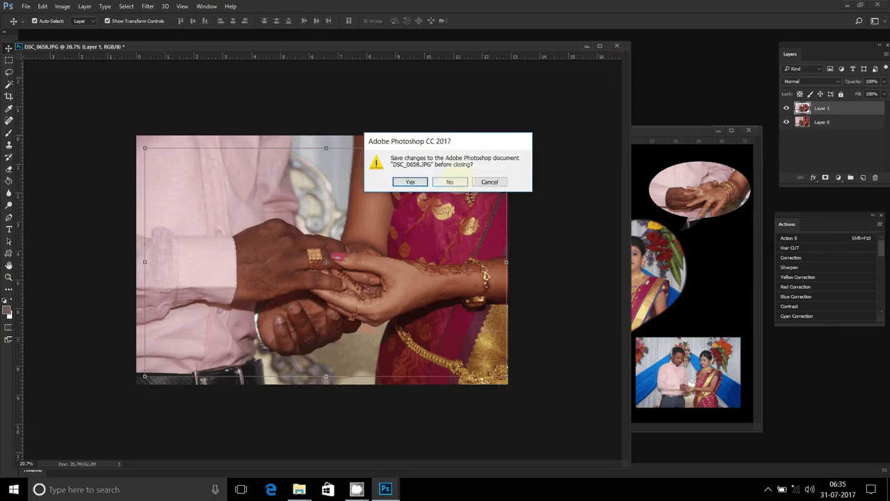
pyautogui.click(450, 182)
# Step: Add a Stroke style to the top-left photo, loading the Untitled Patterns set
pyautogui.click(221, 197)
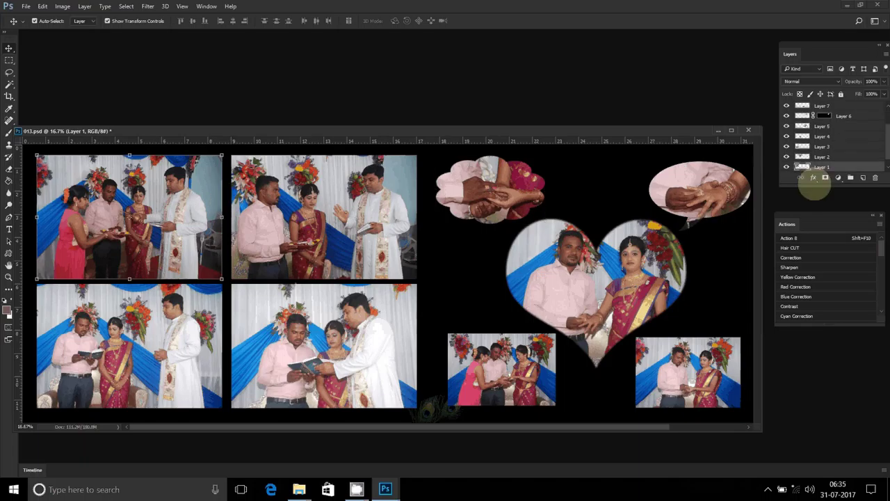
pyautogui.click(813, 178)
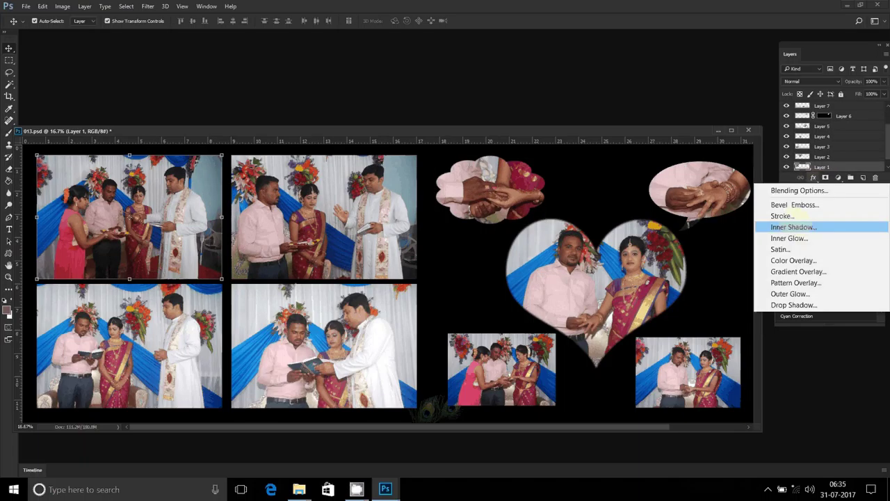
pyautogui.click(785, 216)
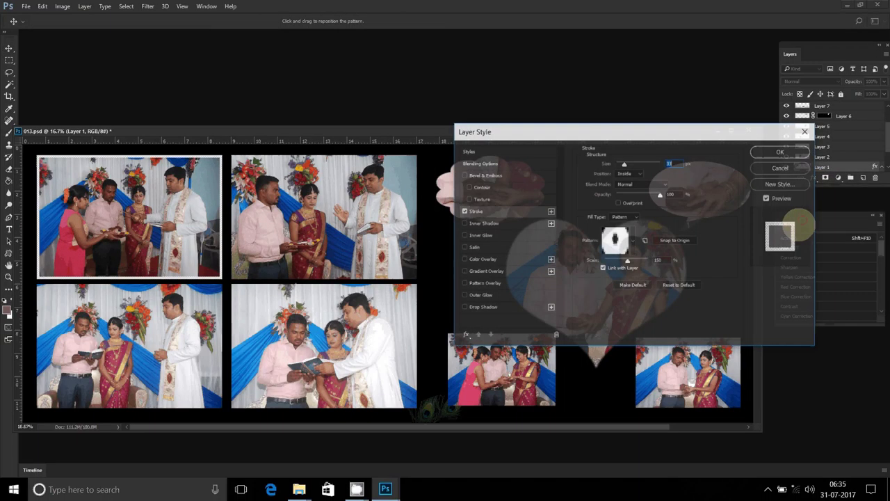
pyautogui.click(615, 240)
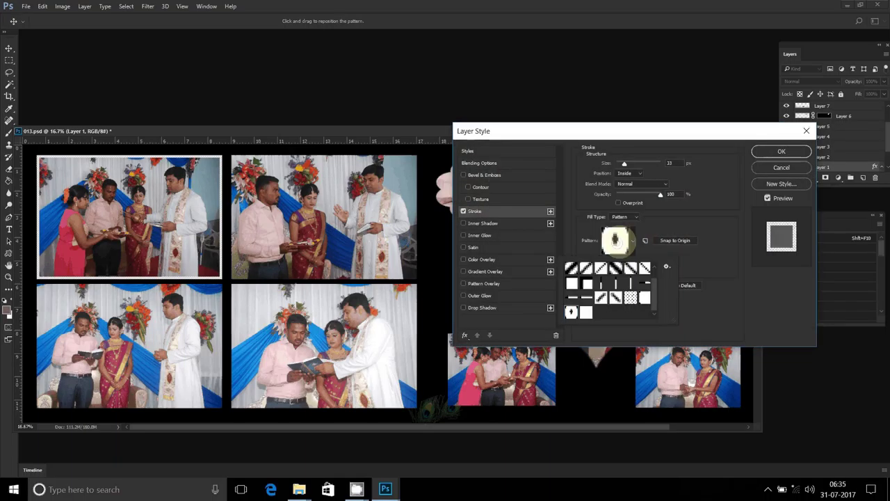
pyautogui.click(666, 266)
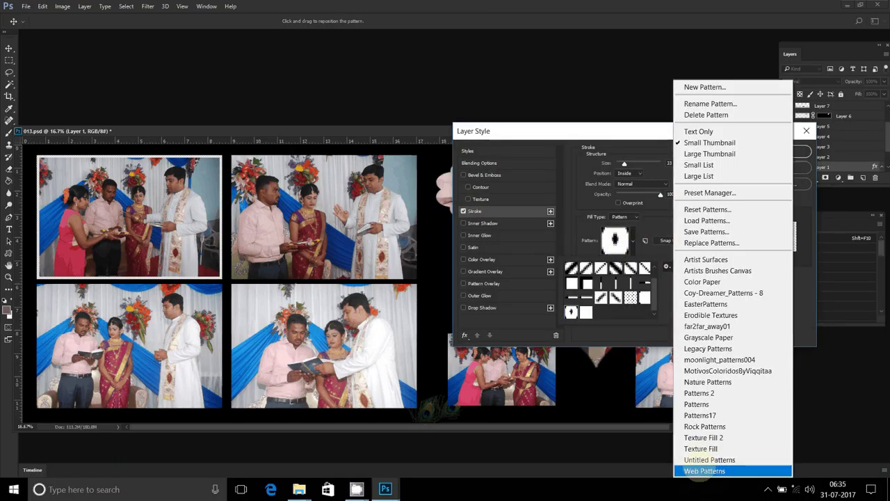
pyautogui.click(709, 459)
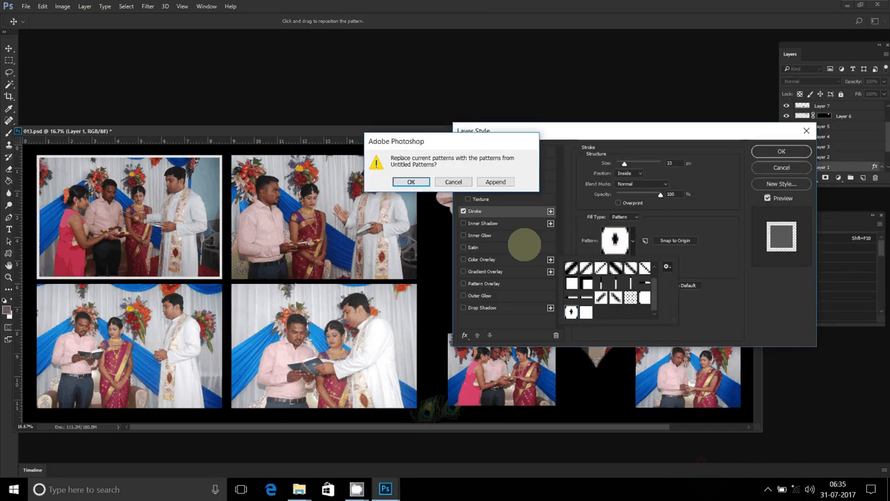
pyautogui.press('Return')
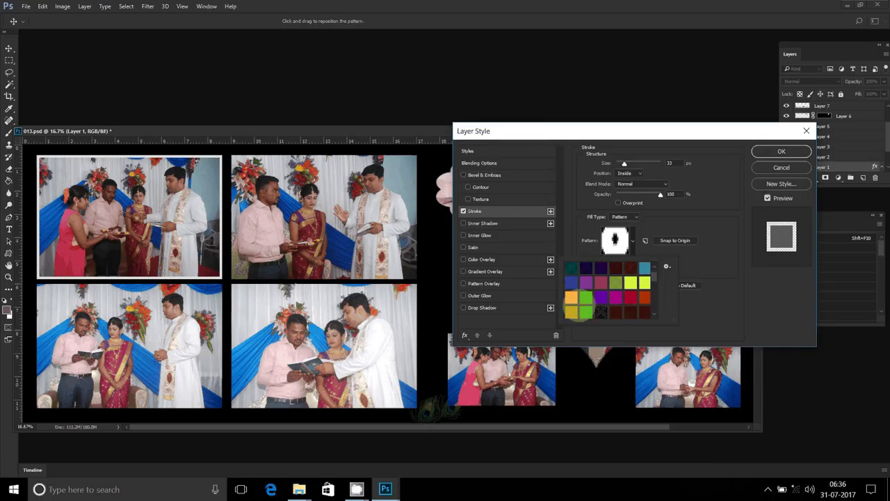
# Step: Make the stroke an orange pattern at 22 px and apply it
pyautogui.click(572, 298)
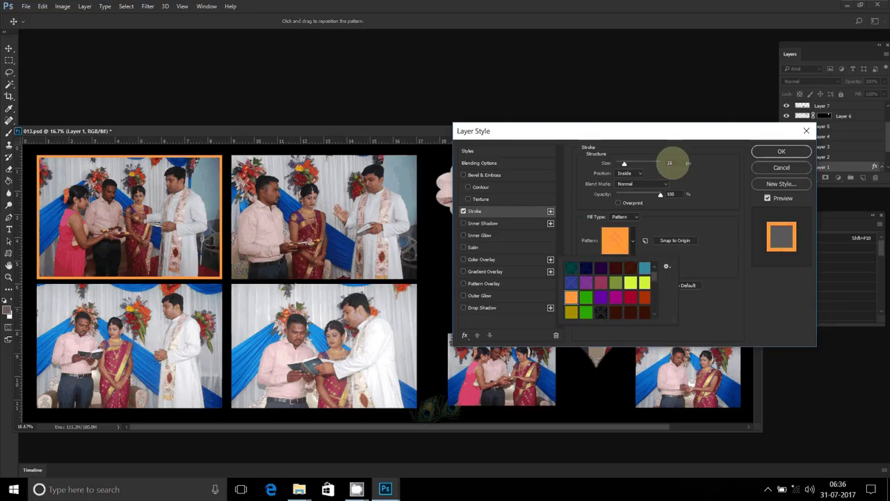
pyautogui.click(670, 163)
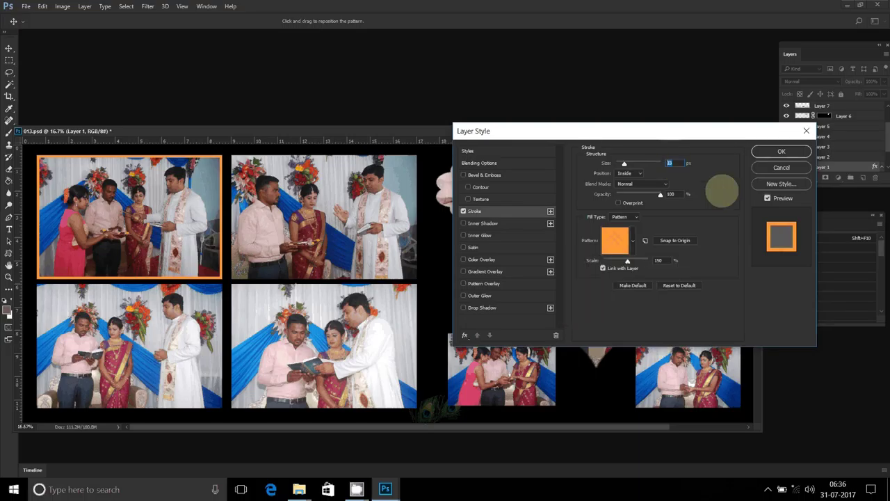
pyautogui.write('22')
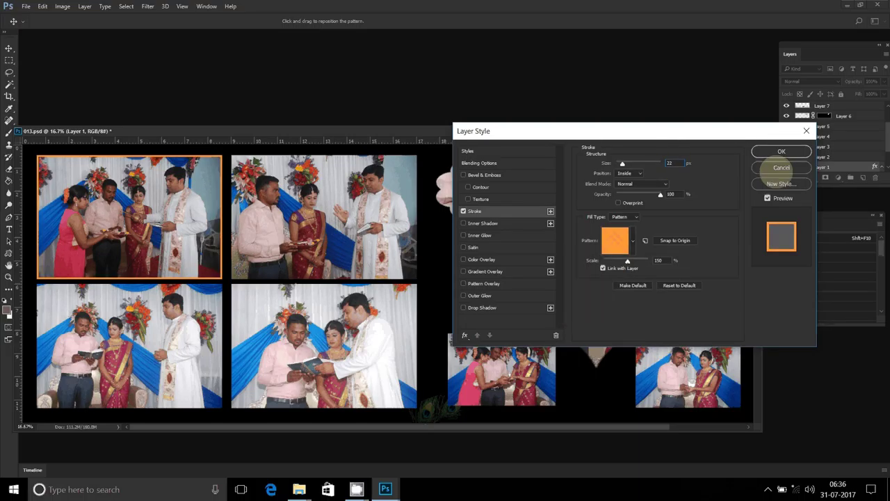
pyautogui.write('13')
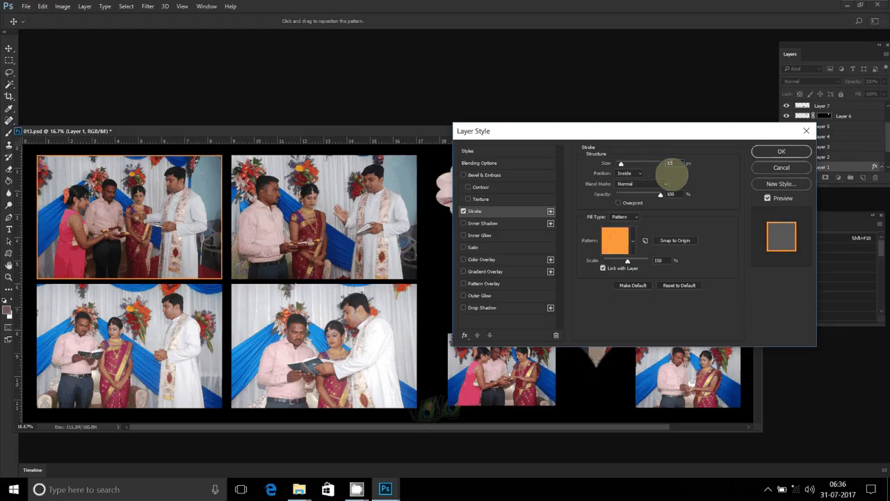
pyautogui.press('Return')
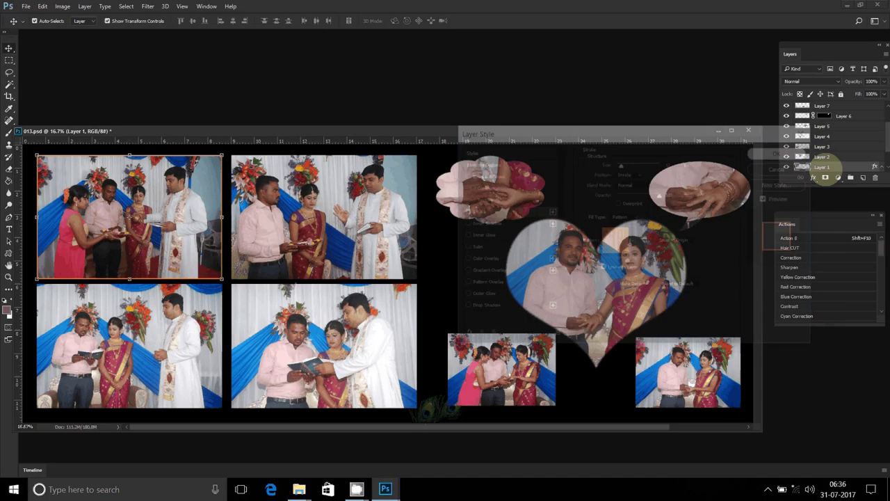
pyautogui.rightClick(841, 167)
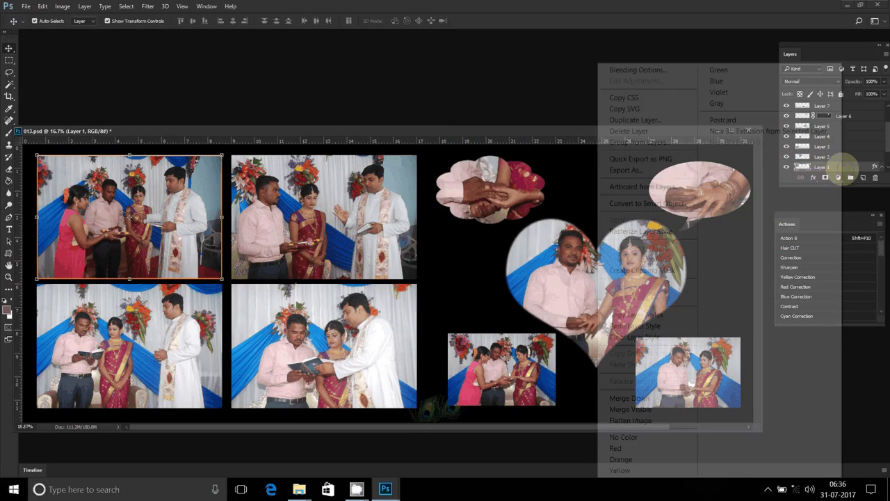
# Step: Copy the stroke style and paste it onto the bottom-left, top-right and bottom-middle photos
pyautogui.click(658, 314)
pyautogui.click(822, 146)
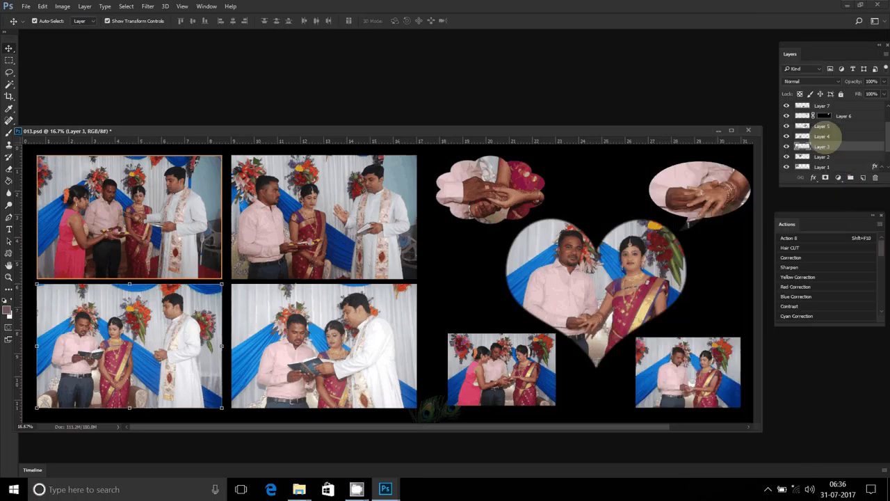
pyautogui.rightClick(834, 146)
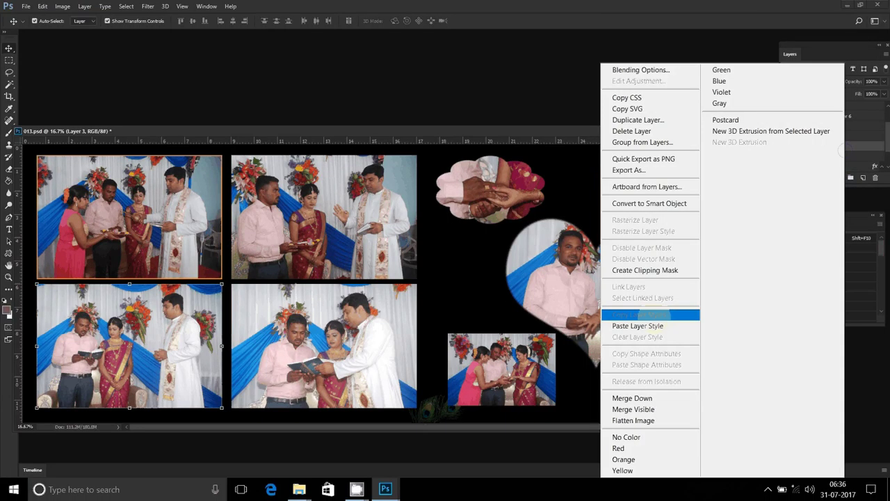
pyautogui.click(649, 315)
pyautogui.click(324, 217)
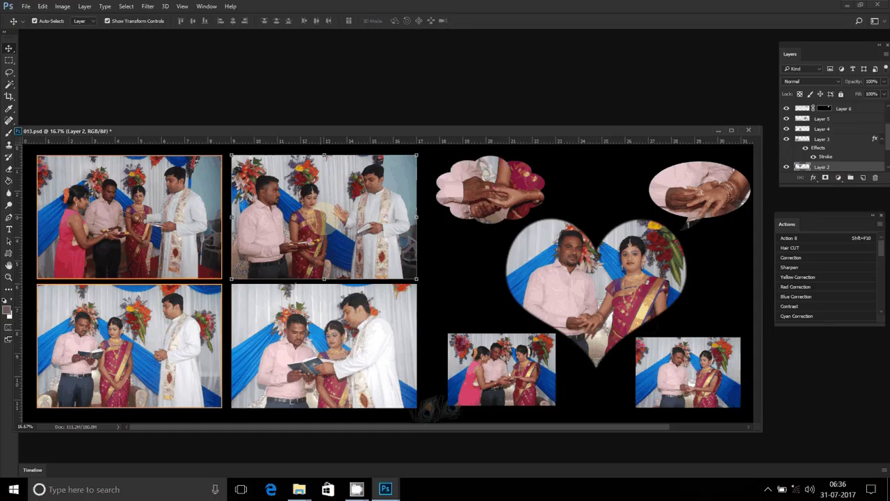
pyautogui.rightClick(835, 167)
pyautogui.click(774, 311)
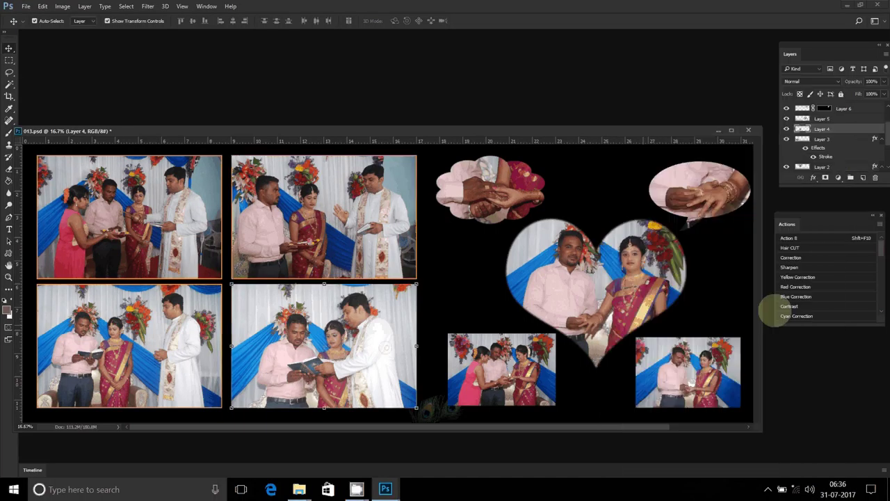
pyautogui.rightClick(859, 129)
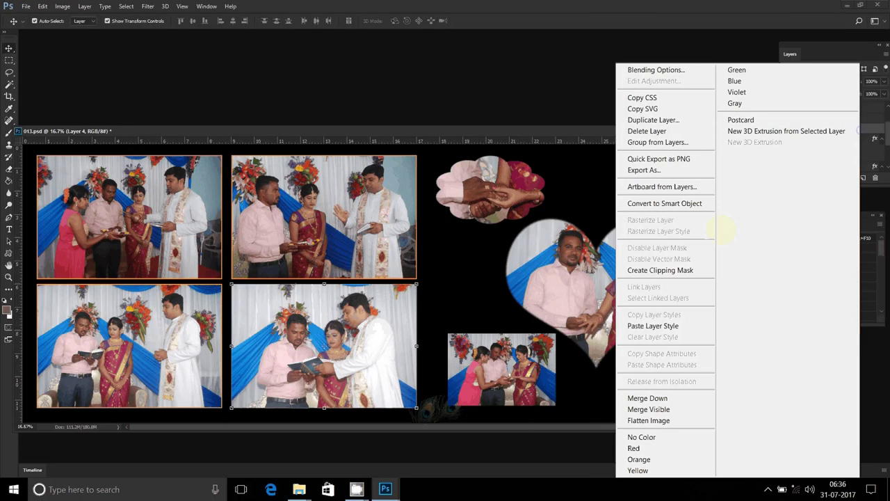
pyautogui.click(660, 326)
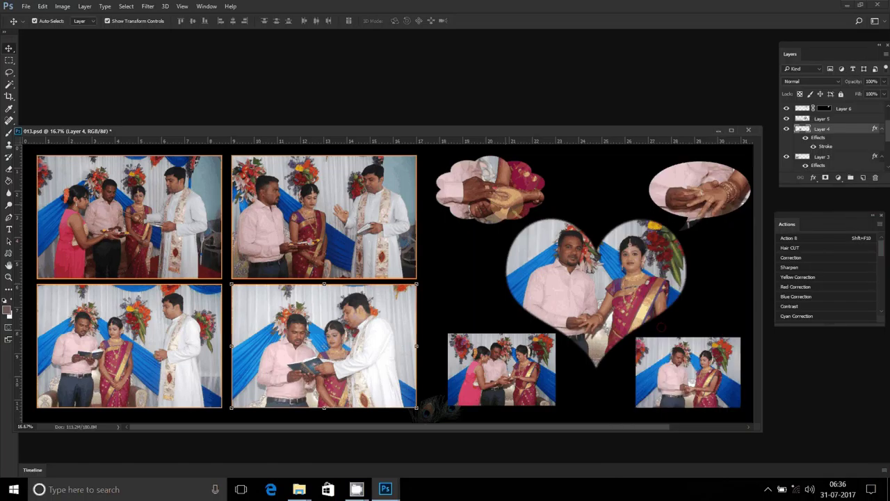
# Step: Paste the stroke onto the cloud cutout and Shape 1, then remove Shape 1's stroke effect
pyautogui.scroll(2, 834, 139)
pyautogui.click(860, 109)
pyautogui.rightClick(860, 115)
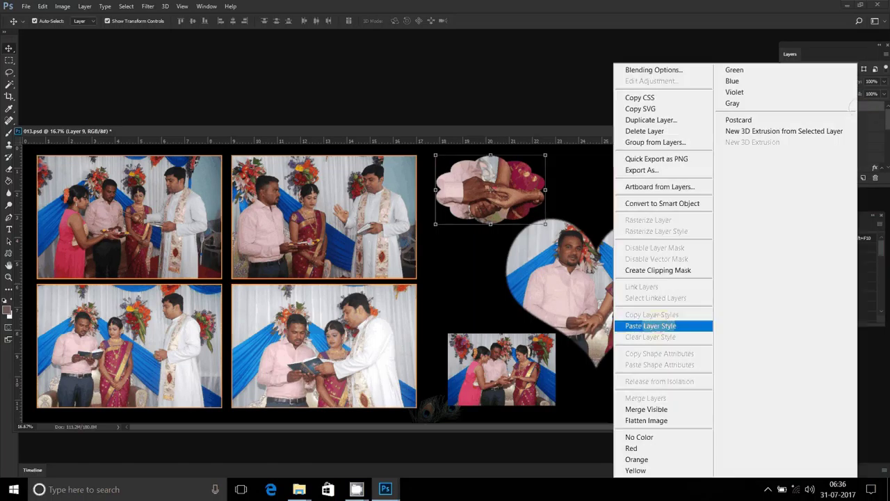
pyautogui.click(651, 326)
pyautogui.click(854, 134)
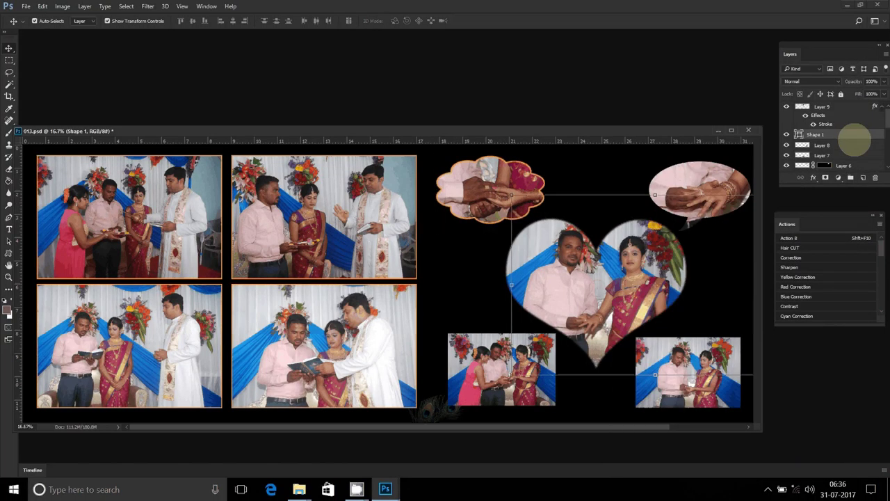
pyautogui.rightClick(854, 139)
pyautogui.click(666, 325)
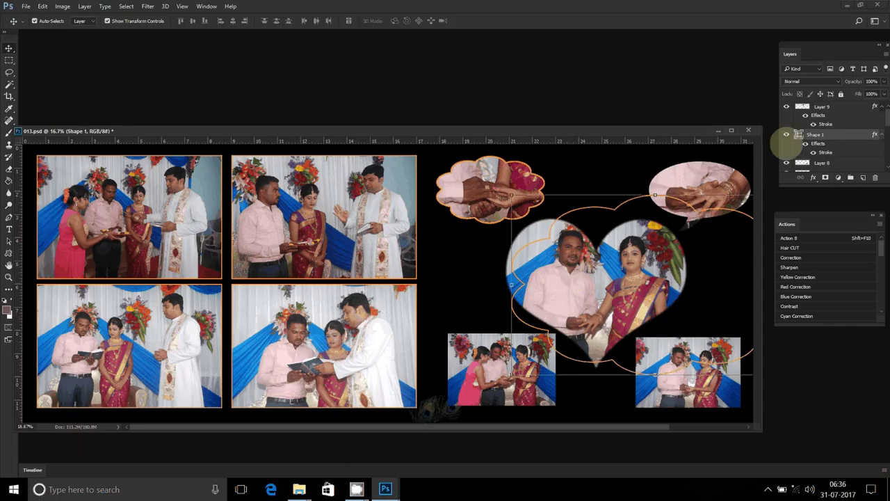
pyautogui.press('ctrl')
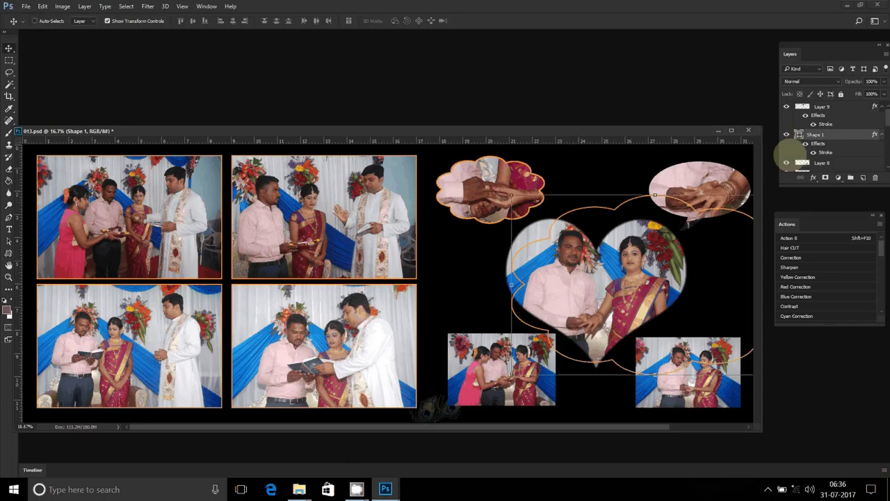
pyautogui.moveTo(790, 157); pyautogui.dragTo(876, 178)
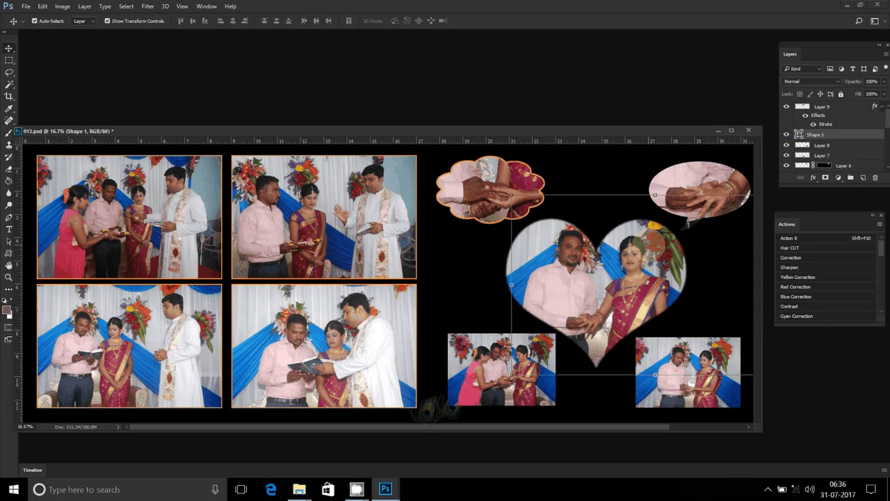
# Step: Paste the stroke onto the heart, oval hands, bottom-right and small bottom-left photos
pyautogui.click(848, 122)
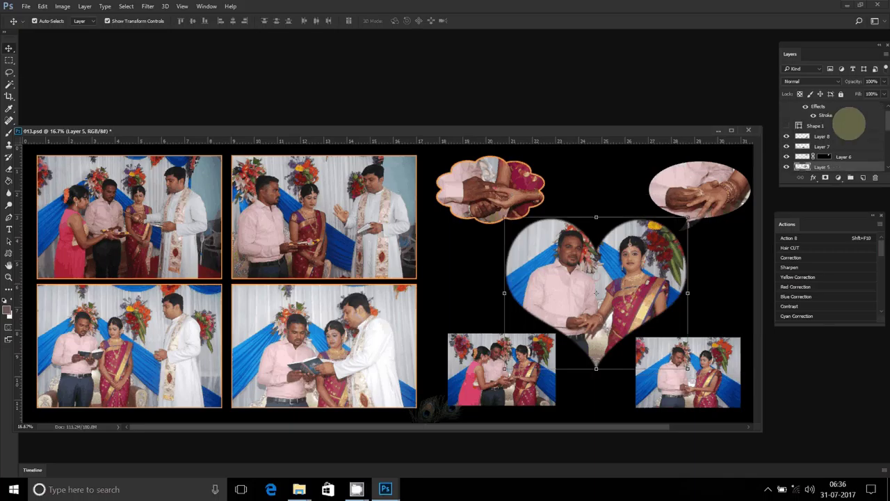
pyautogui.rightClick(843, 165)
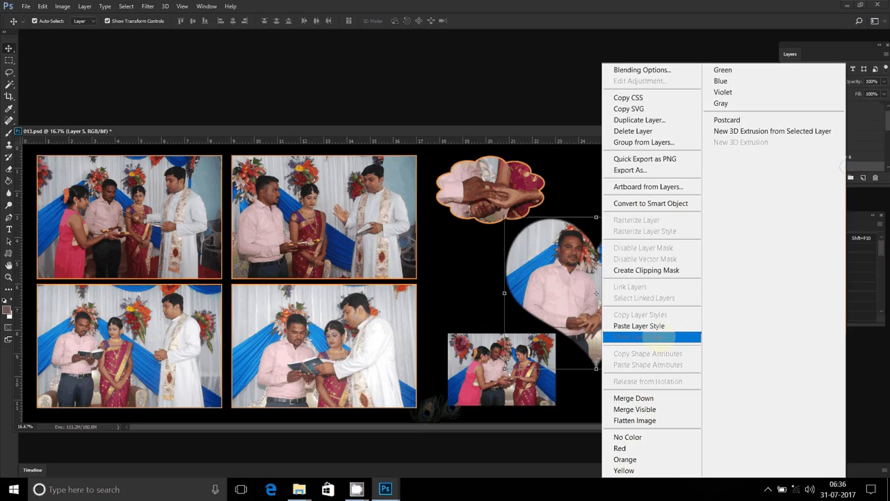
pyautogui.click(657, 337)
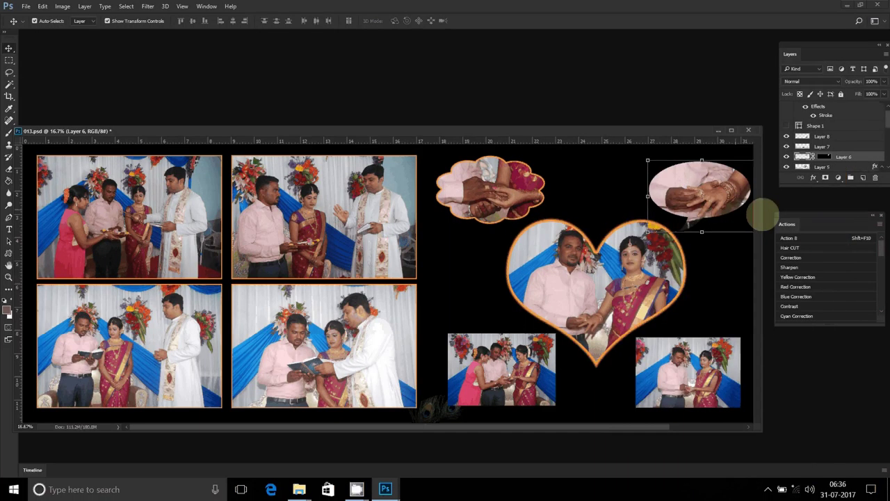
pyautogui.rightClick(844, 157)
pyautogui.click(650, 336)
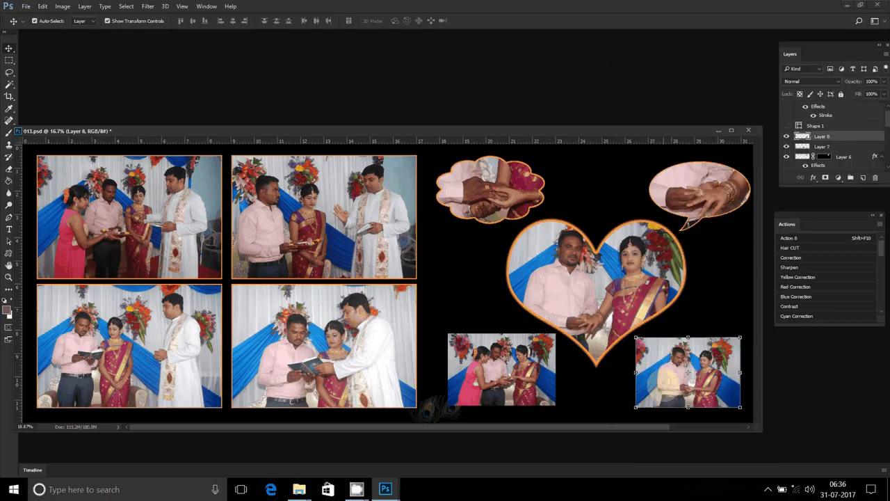
pyautogui.rightClick(862, 137)
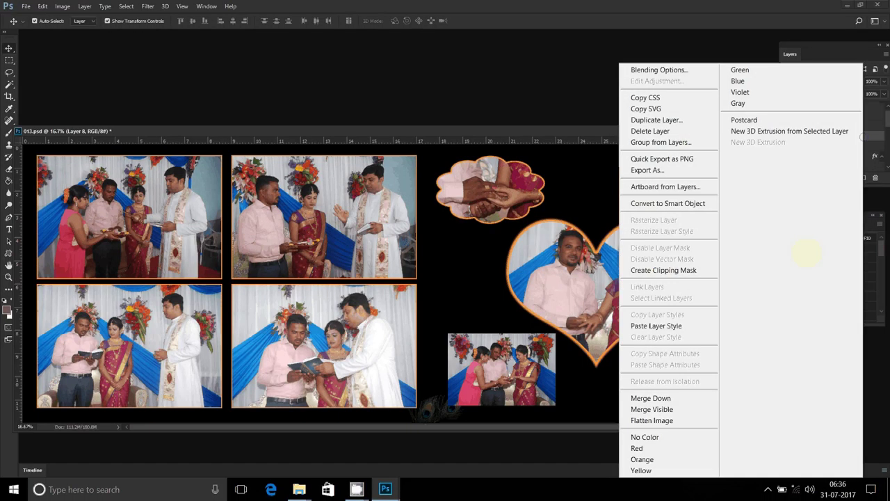
pyautogui.click(656, 325)
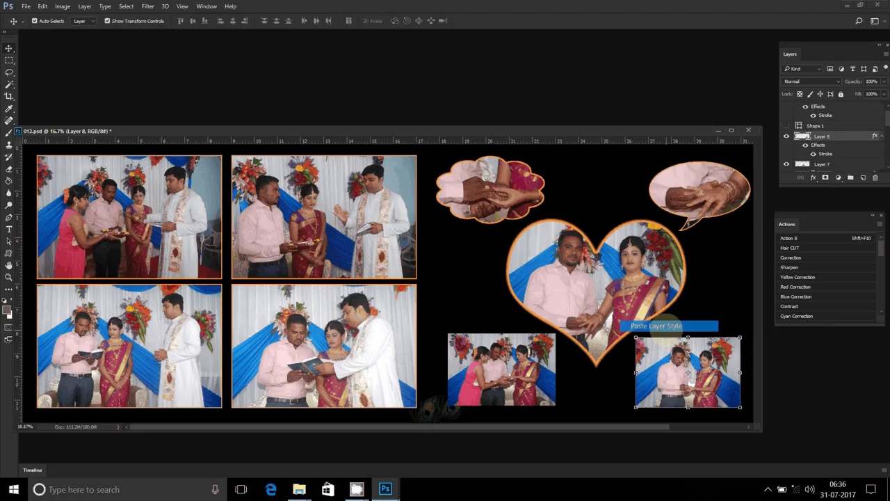
pyautogui.click(834, 164)
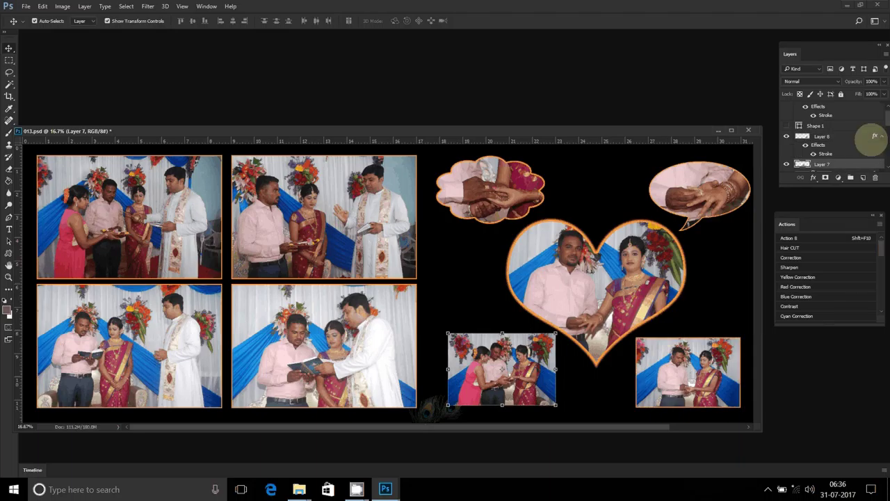
pyautogui.rightClick(855, 164)
pyautogui.click(653, 325)
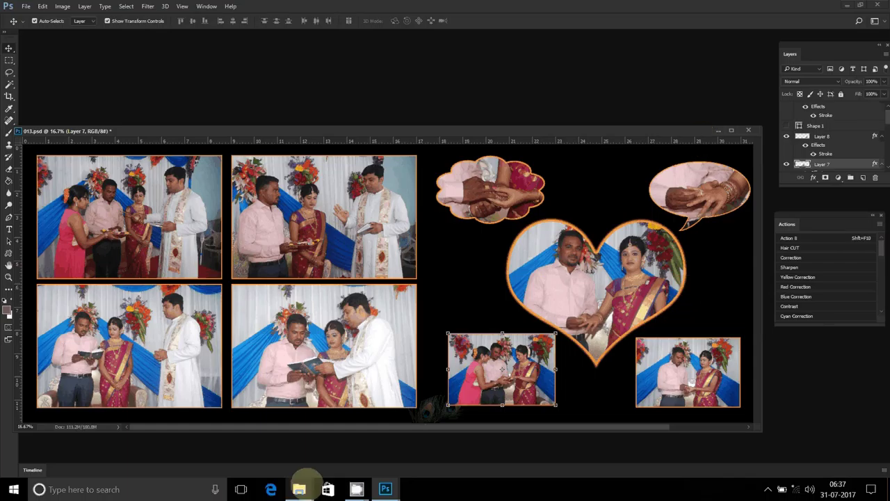
# Step: In the photos folder window, delete DSC_0658 and select the hands photo DSC_0863
pyautogui.click(299, 488)
pyautogui.click(361, 442)
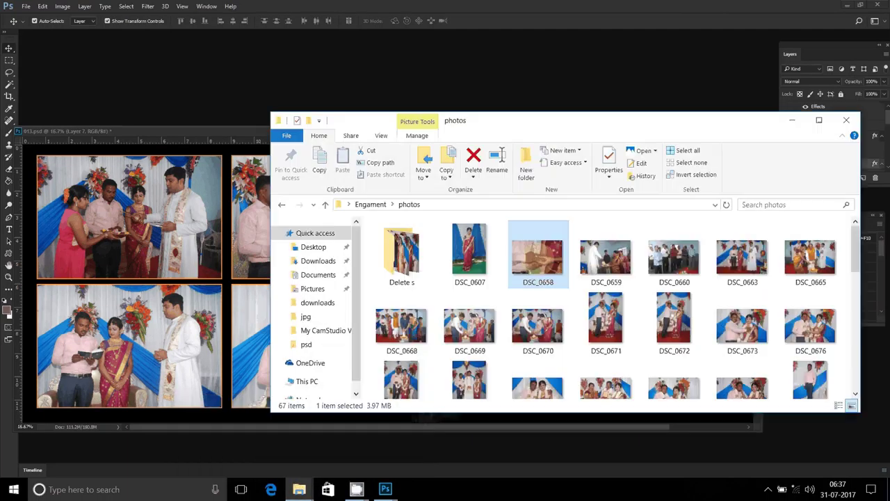
pyautogui.press('Delete')
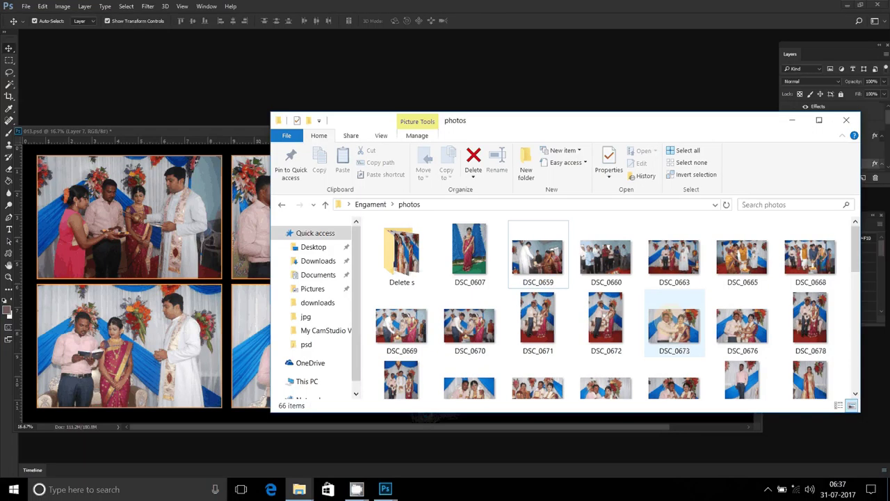
pyautogui.scroll(-5, 660, 306)
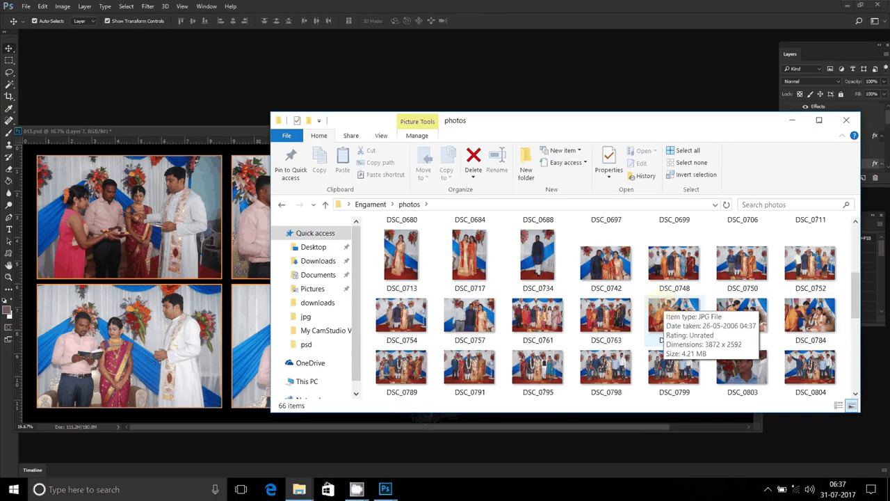
pyautogui.scroll(-3, 657, 306)
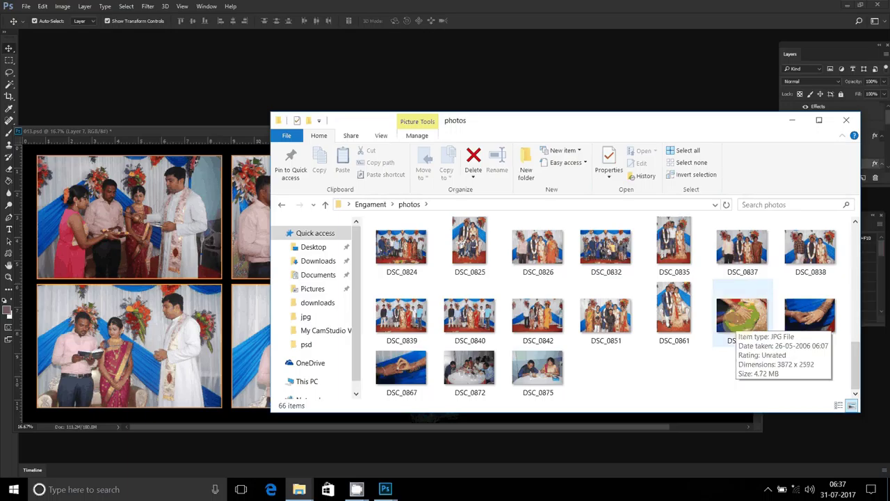
pyautogui.click(738, 323)
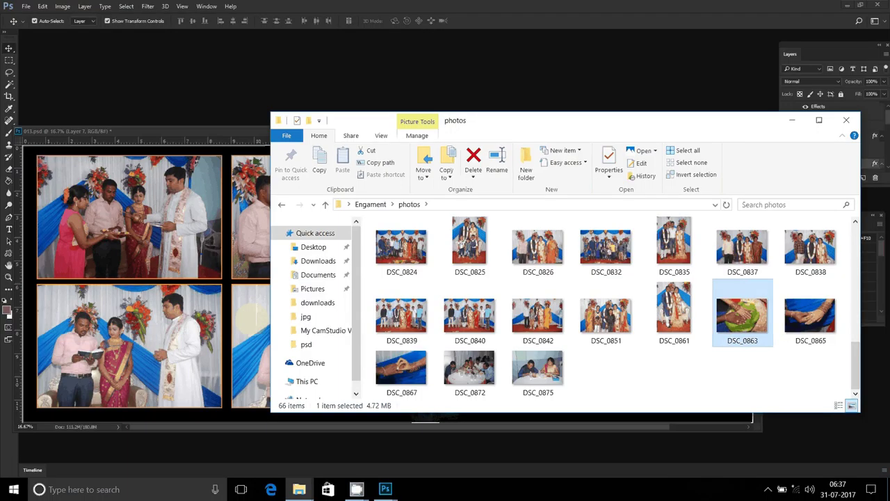
# Step: Drag DSC_0863 into 013.psd and scale it to fill the right page
pyautogui.moveTo(742, 315); pyautogui.dragTo(139, 279)
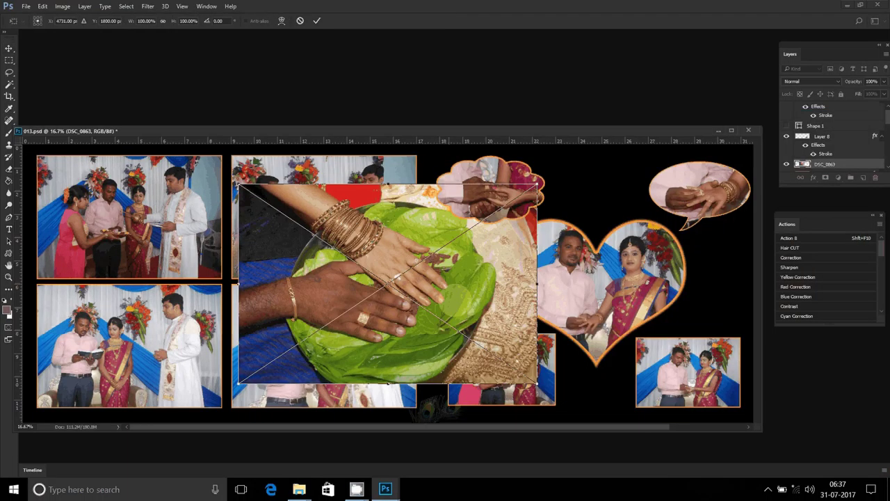
pyautogui.moveTo(464, 257); pyautogui.dragTo(681, 218)
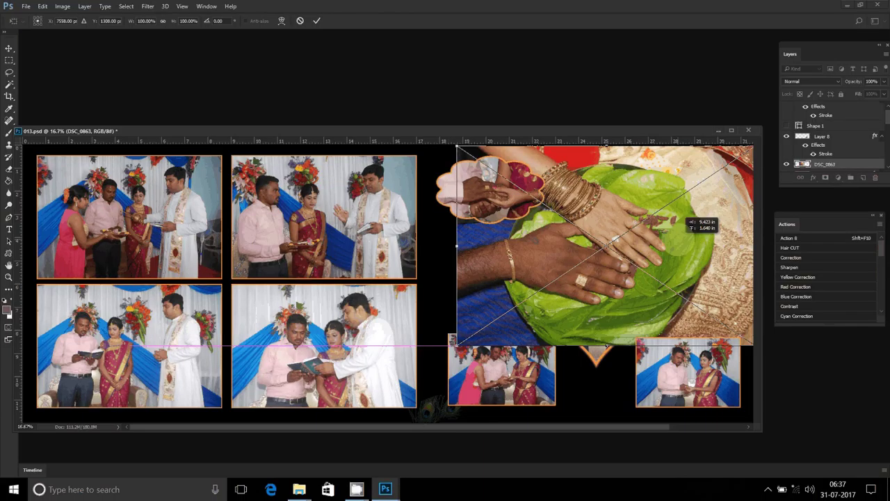
pyautogui.moveTo(457, 343); pyautogui.dragTo(429, 421)
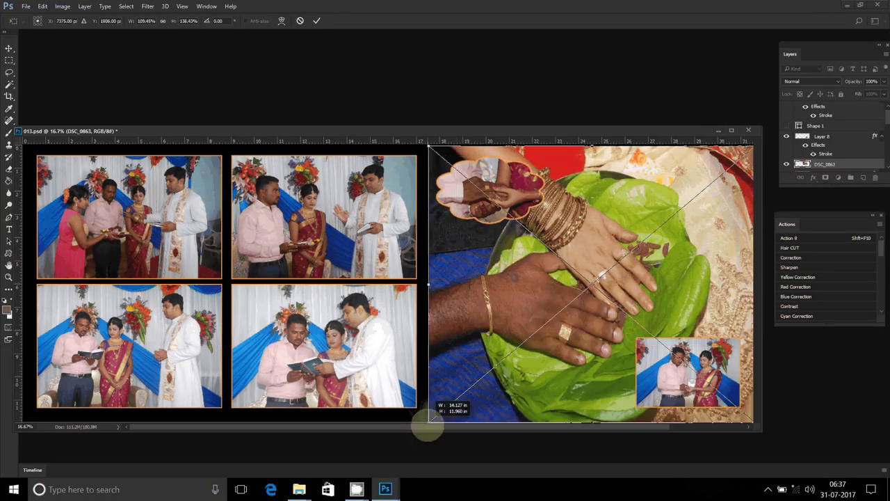
pyautogui.click(317, 20)
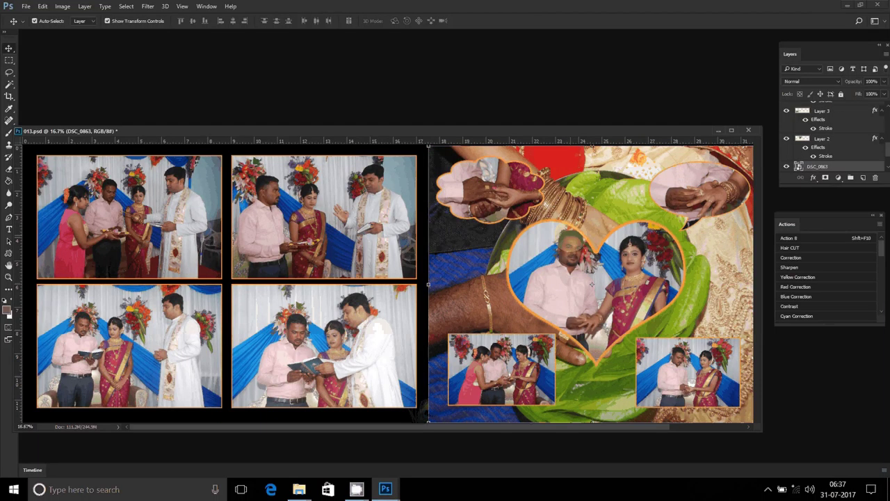
# Step: Set the DSC_0863 backdrop layer's opacity to 50% using number keys
pyautogui.press('5')
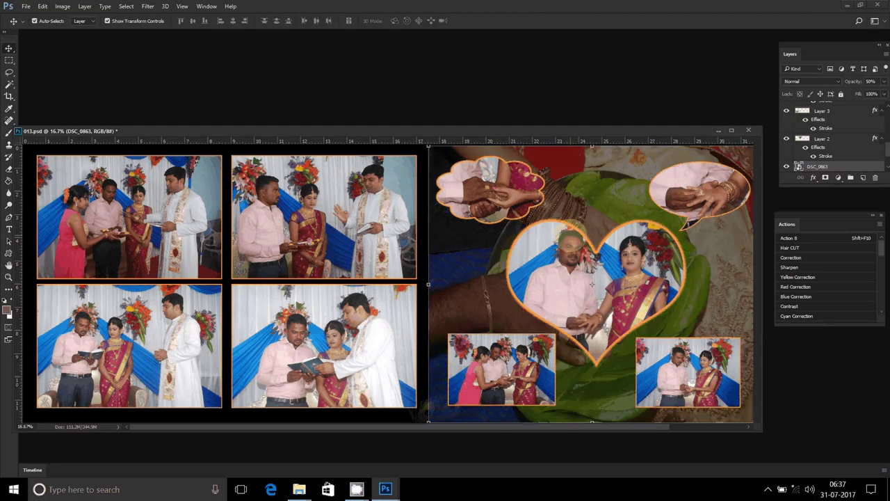
pyautogui.press('3')
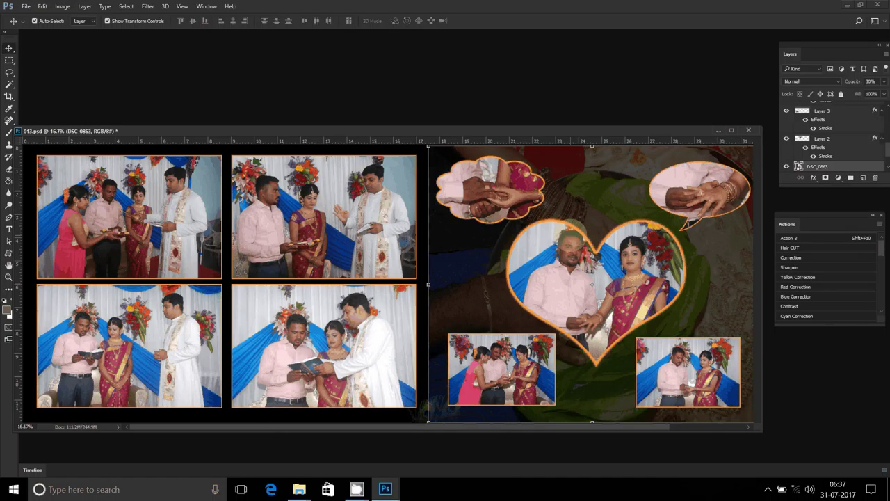
pyautogui.press('1')
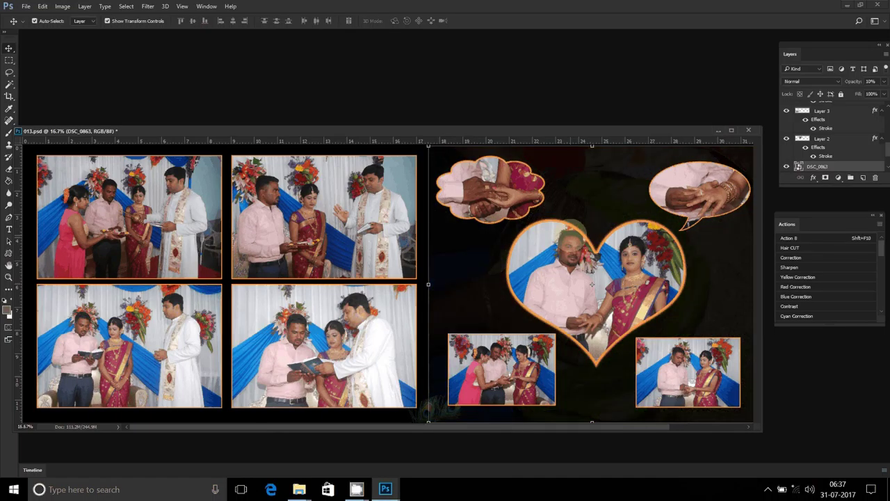
pyautogui.press('3')
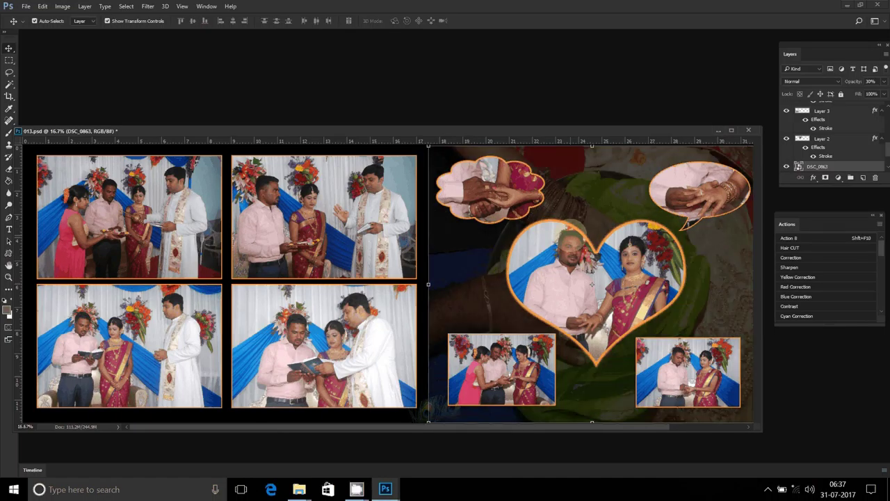
pyautogui.press('5')
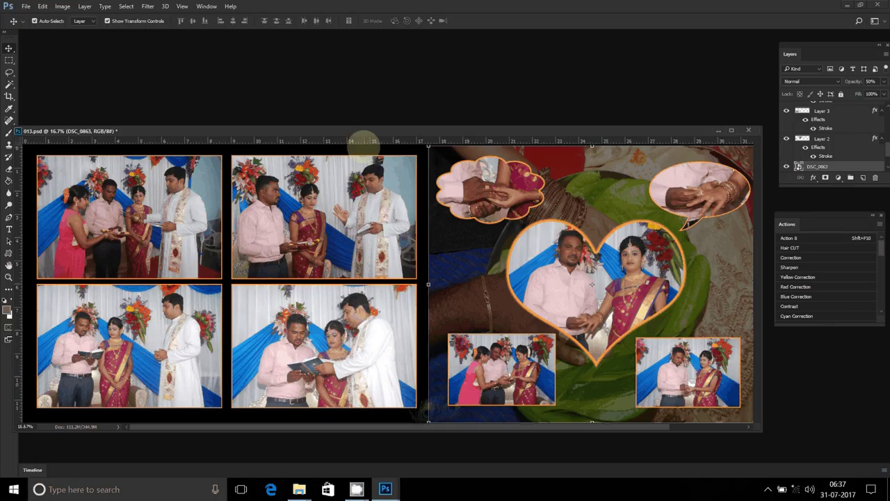
pyautogui.press('e')
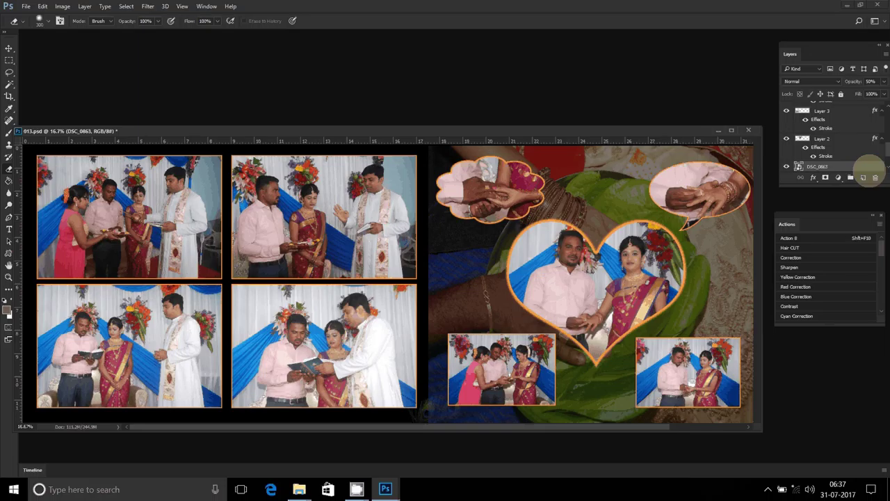
# Step: Dismiss the layer menus and select the DSC_0863 backdrop layer
pyautogui.rightClick(826, 155)
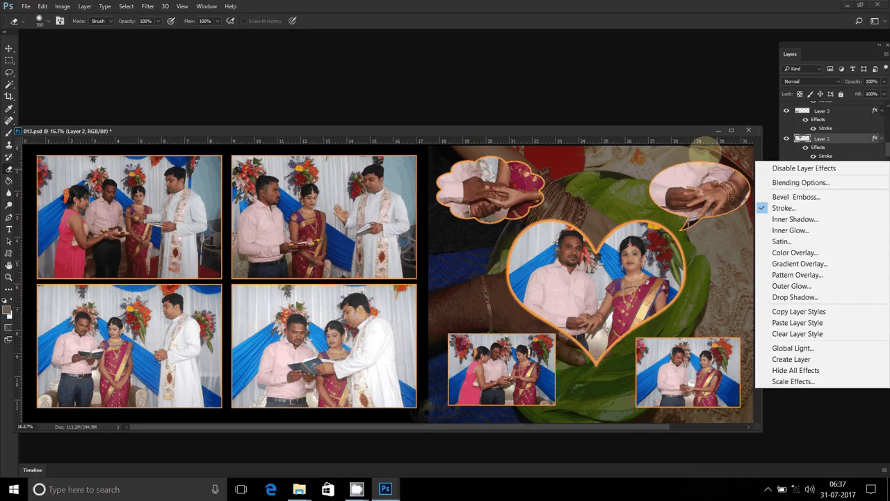
pyautogui.rightClick(849, 138)
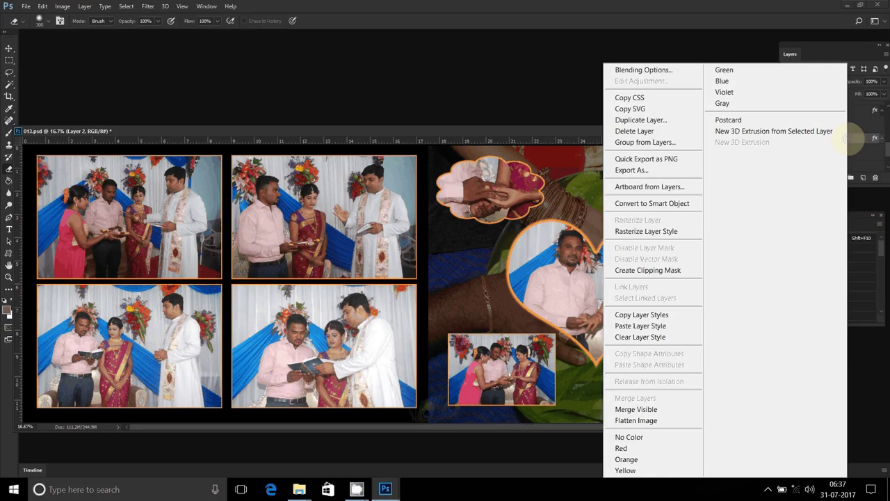
pyautogui.press('Escape')
pyautogui.press('v')
pyautogui.click(850, 148)
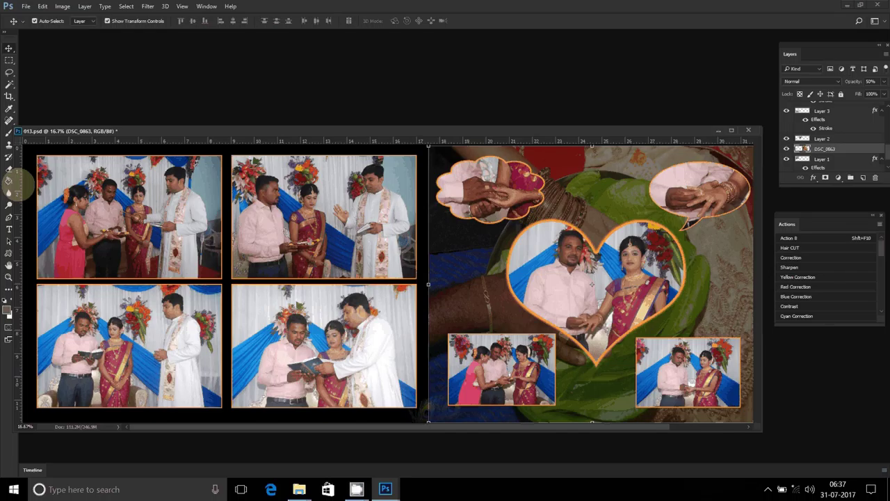
# Step: Erase the backdrop's left edge along the page gap with a 700 brush, then merge visible layers
pyautogui.click(9, 169)
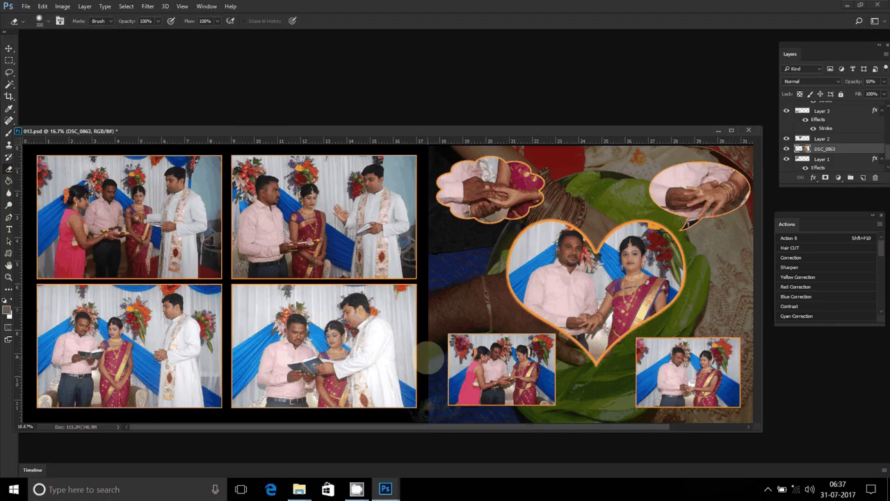
pyautogui.moveTo(431, 404); pyautogui.dragTo(427, 348)
pyautogui.press('[')
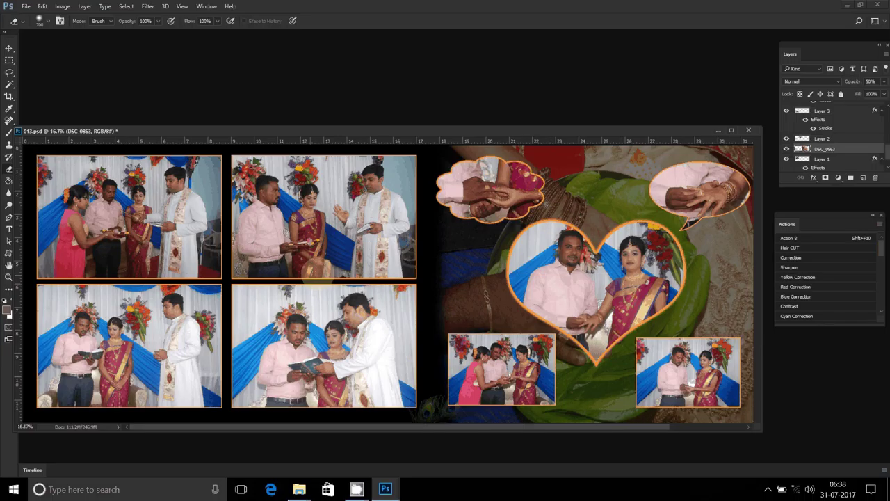
pyautogui.click(85, 6)
pyautogui.click(104, 407)
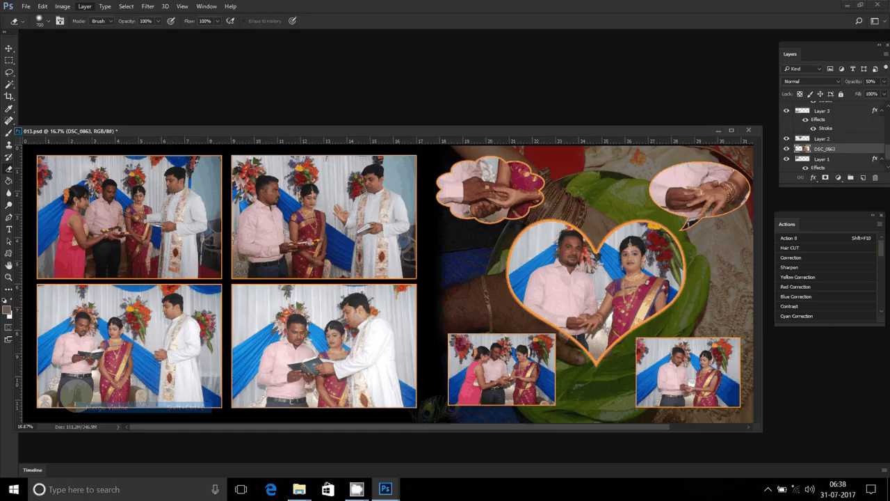
# Step: Save As JPEG named 03 in a folder on DATA (D:), keeping Quality 12 Maximum
pyautogui.click(26, 7)
pyautogui.click(62, 136)
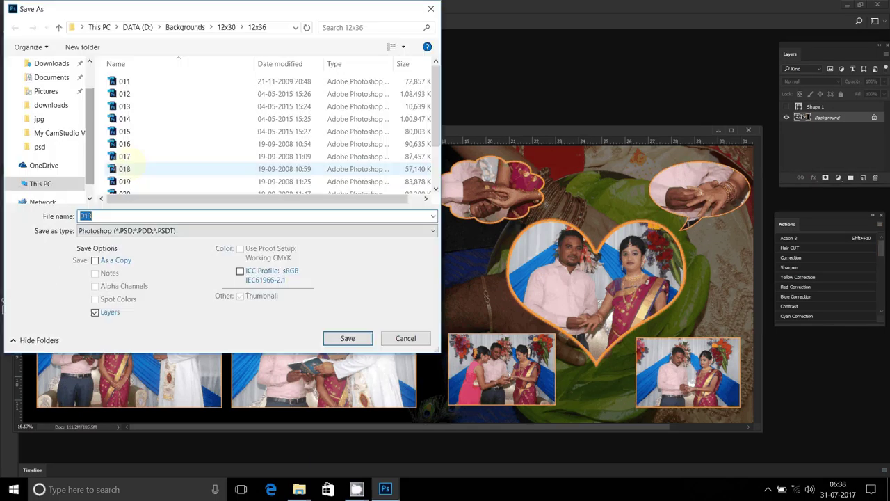
pyautogui.click(40, 184)
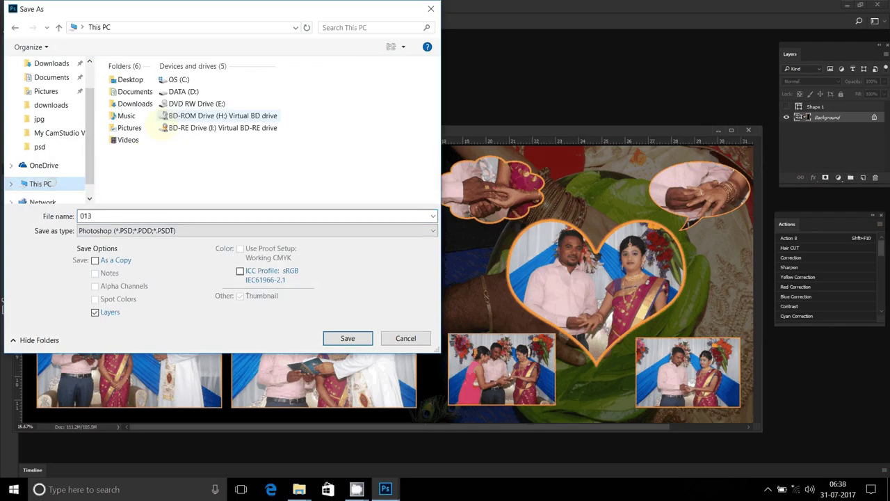
pyautogui.doubleClick(184, 91)
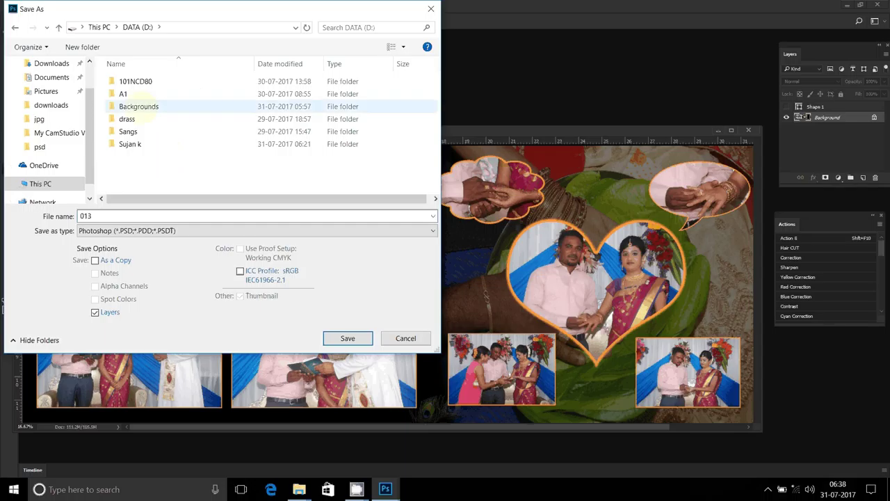
pyautogui.doubleClick(129, 143)
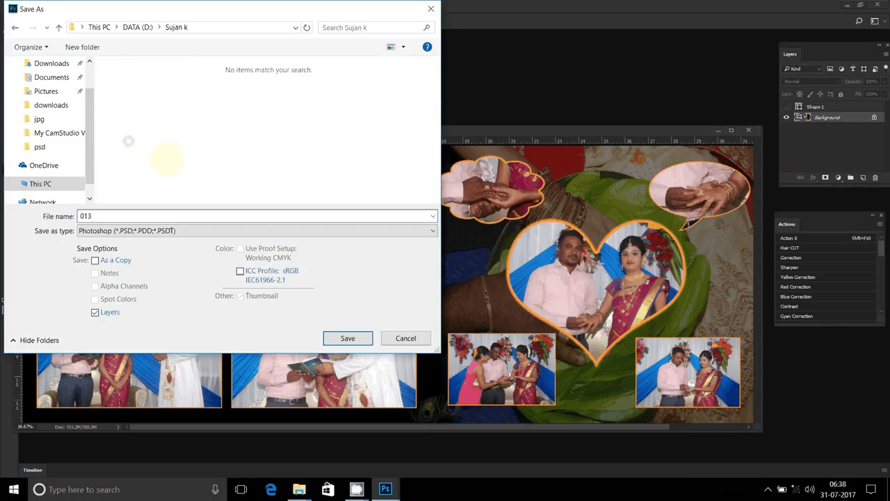
pyautogui.click(170, 230)
pyautogui.click(128, 325)
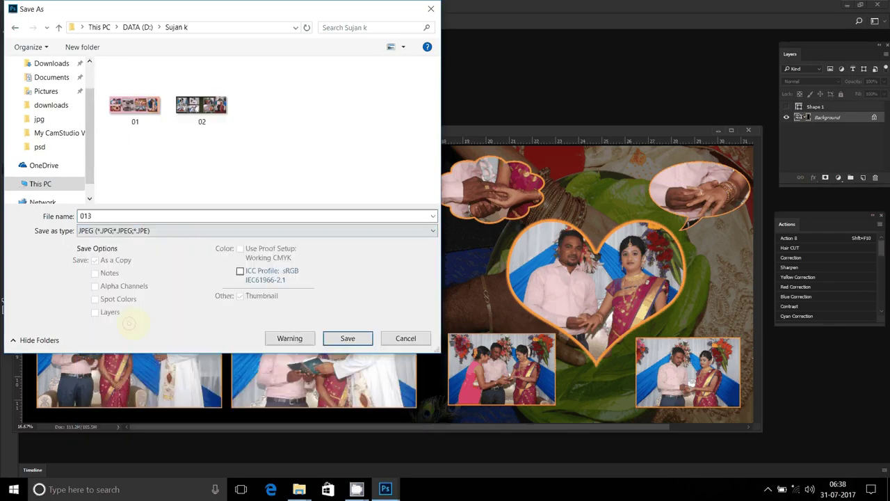
pyautogui.doubleClick(139, 217)
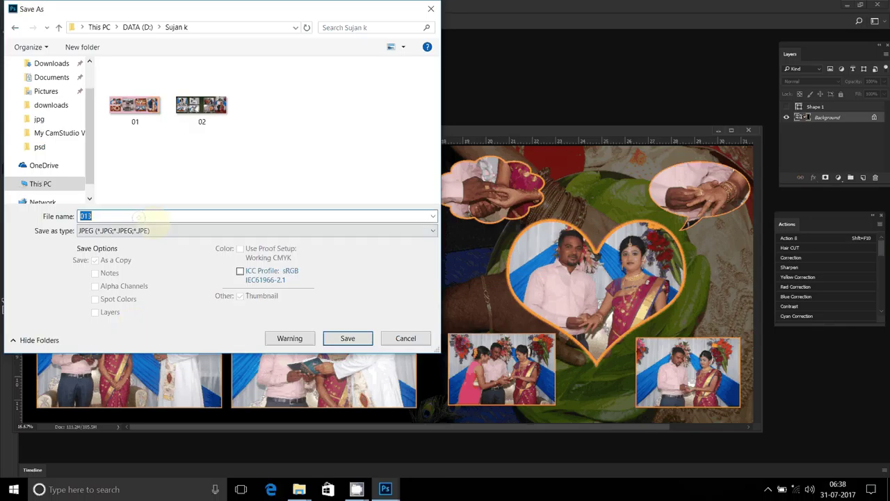
pyautogui.write('03')
pyautogui.press('Return')
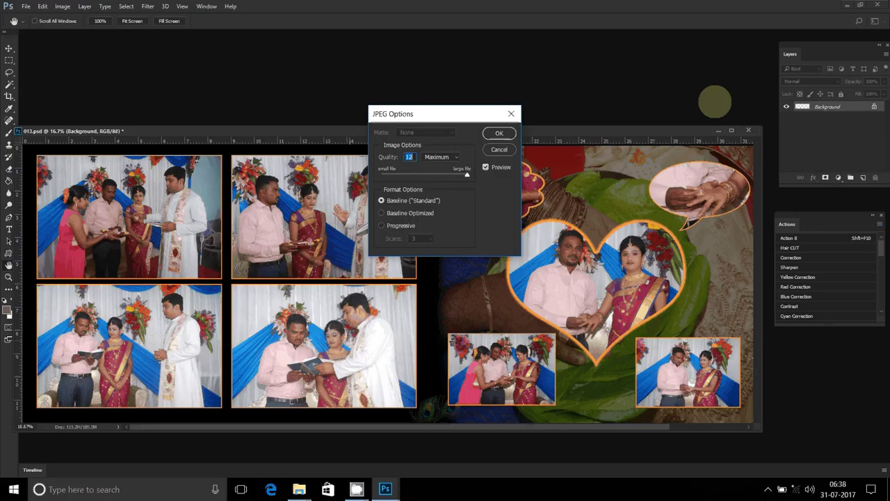
pyautogui.press('Return')
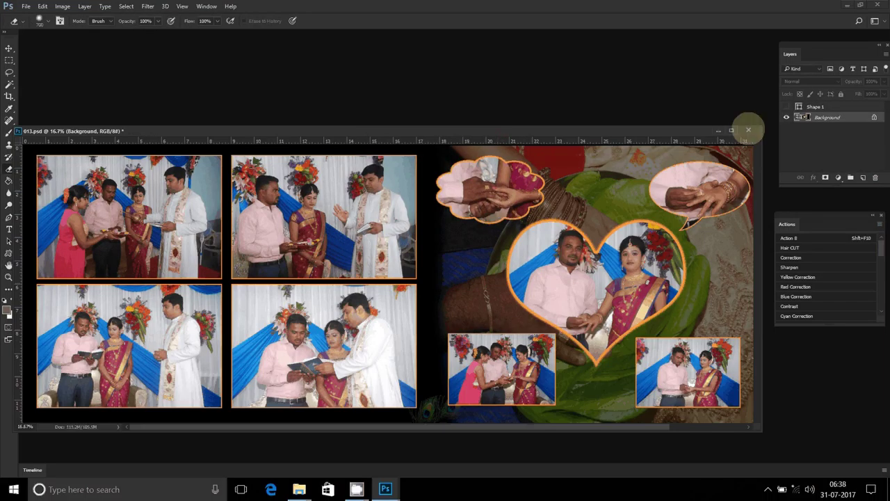
# Step: Close 013.psd, discarding its unsaved changes
pyautogui.click(749, 130)
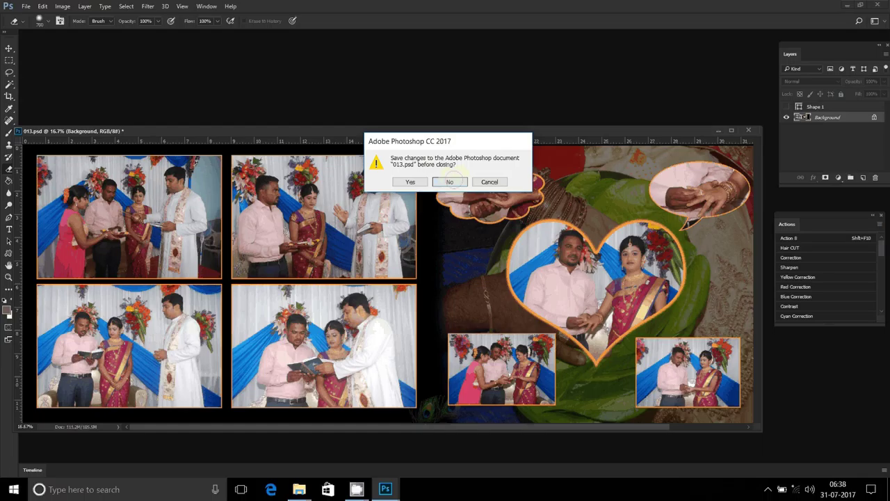
pyautogui.click(449, 181)
pyautogui.moveTo(356, 489)
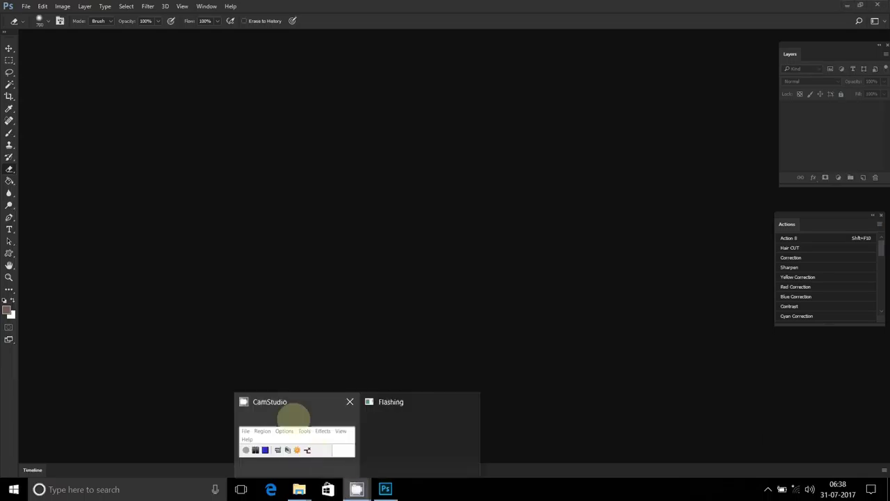